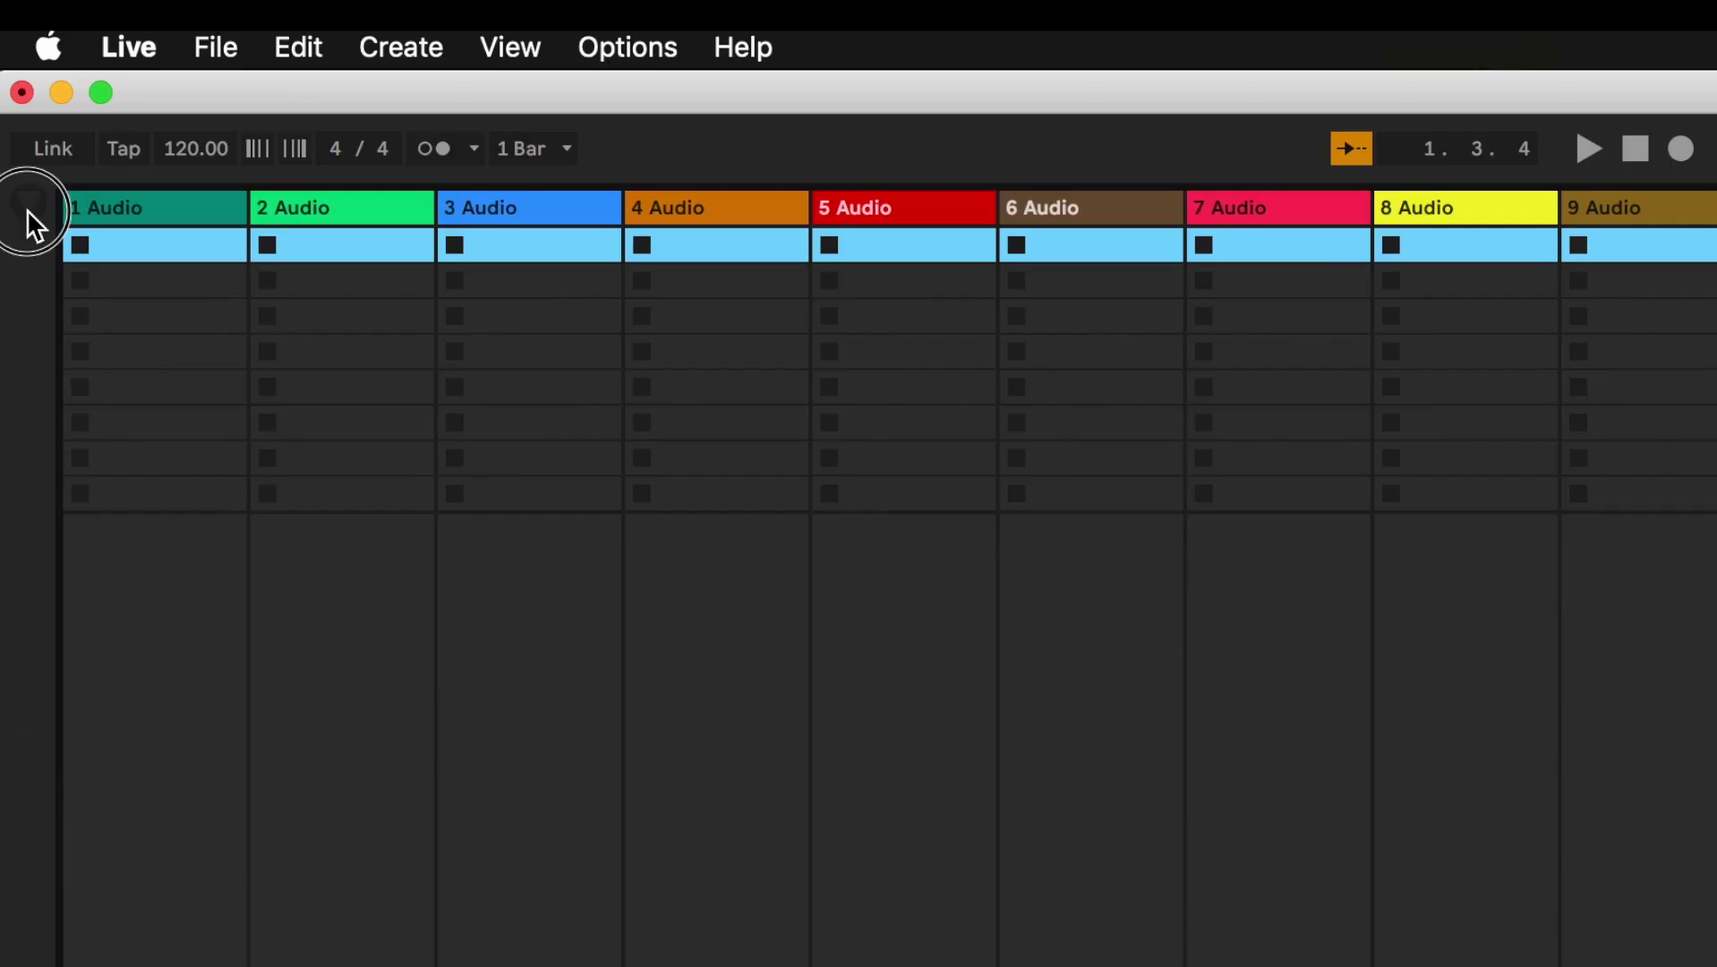
Show Live's browser panel, with Favorites, Categories and Places, beside the session view.
click(14, 101)
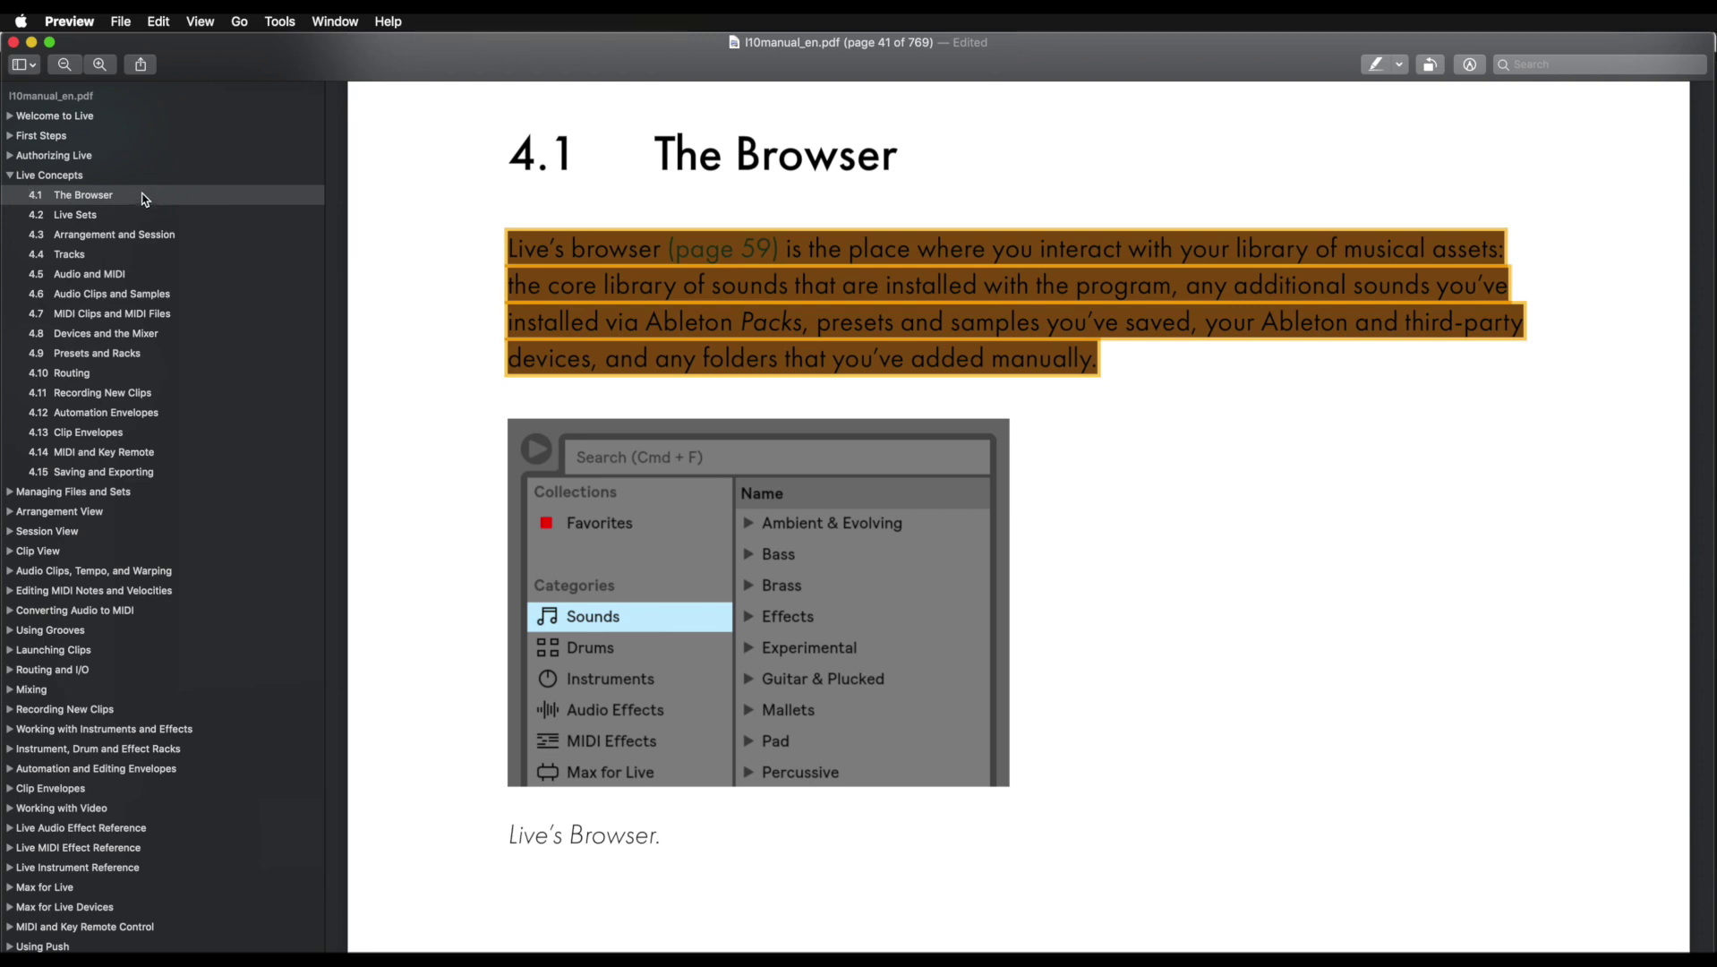
Read section 4.1 The Browser in the Live manual, then return to Ableton Live.
click(560, 218)
scroll(586, 273, down, 1)
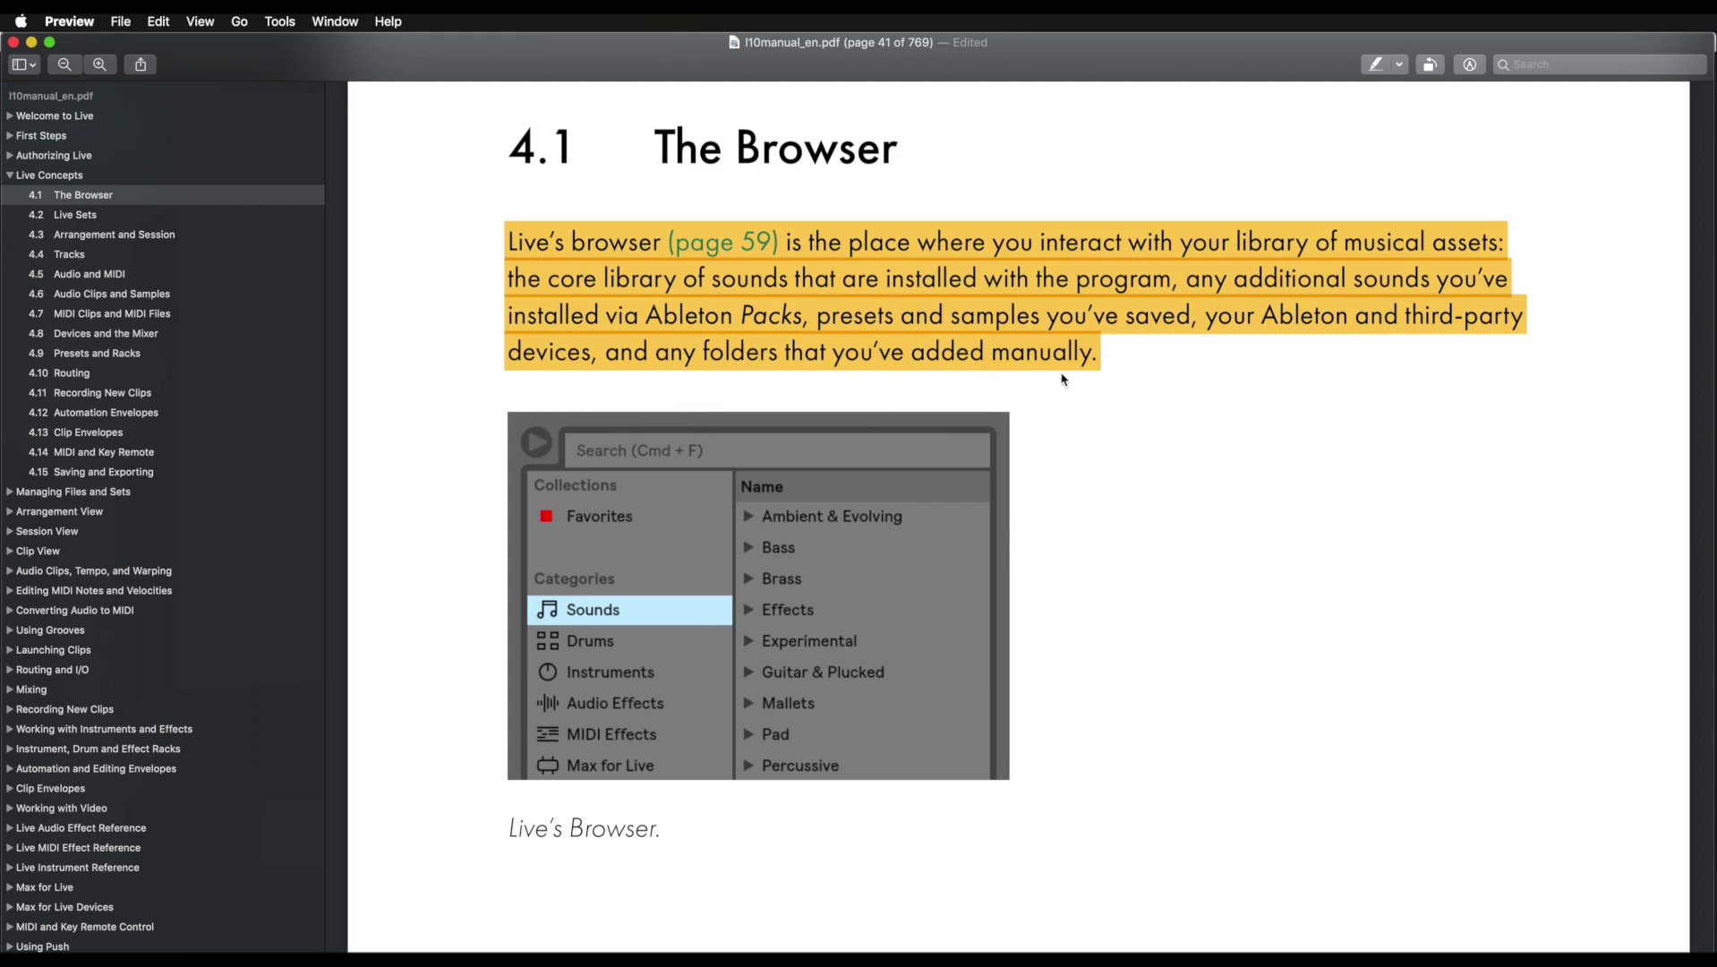
key(super+Tab)
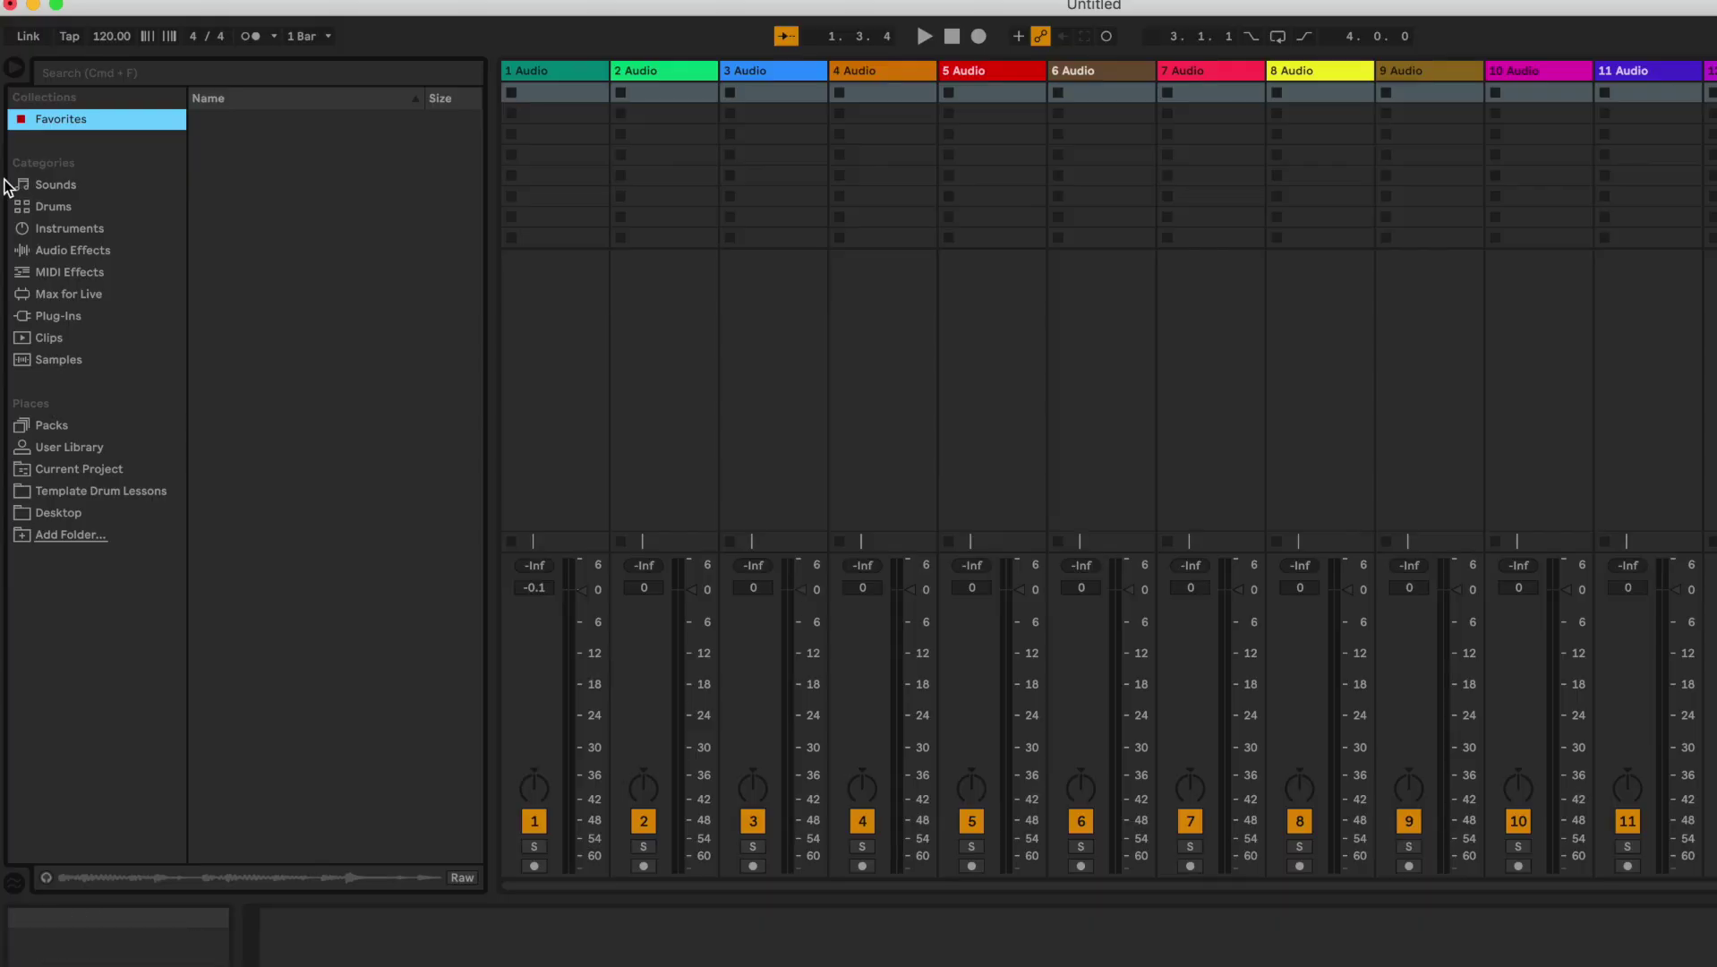
Browse Sounds, Drums, Instruments, Audio Effects, MIDI Effects, Max for Live, Plug-Ins, Clips, then Samples.
click(37, 191)
click(46, 207)
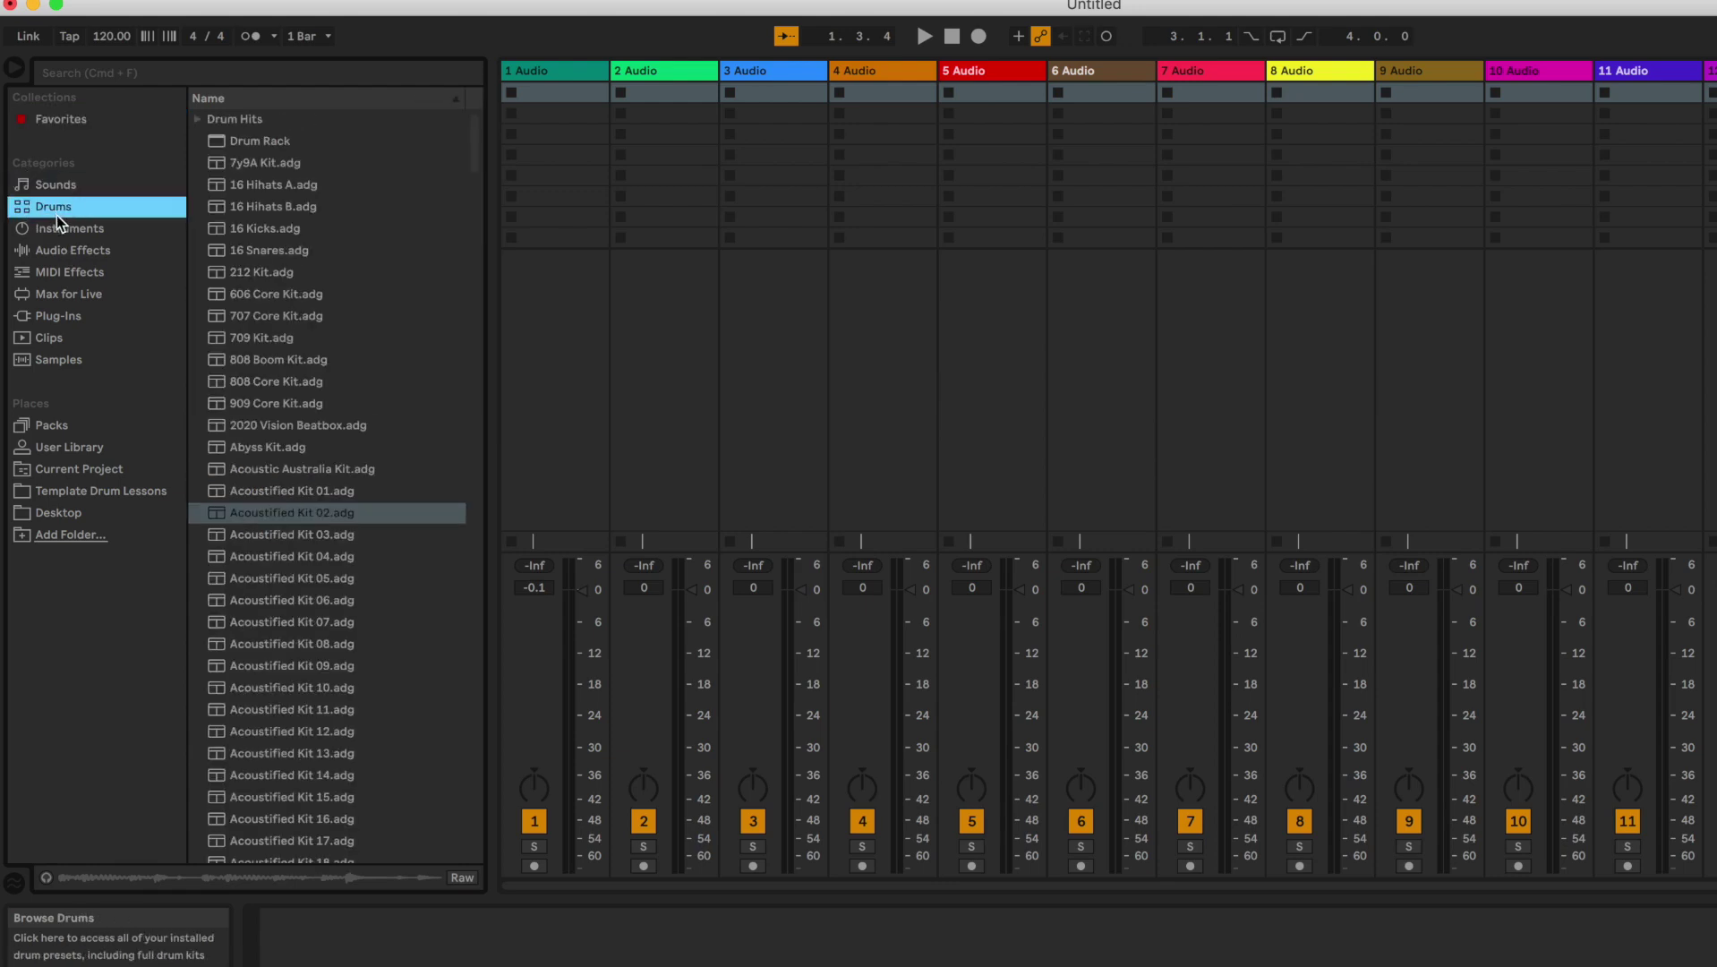
click(60, 231)
click(64, 258)
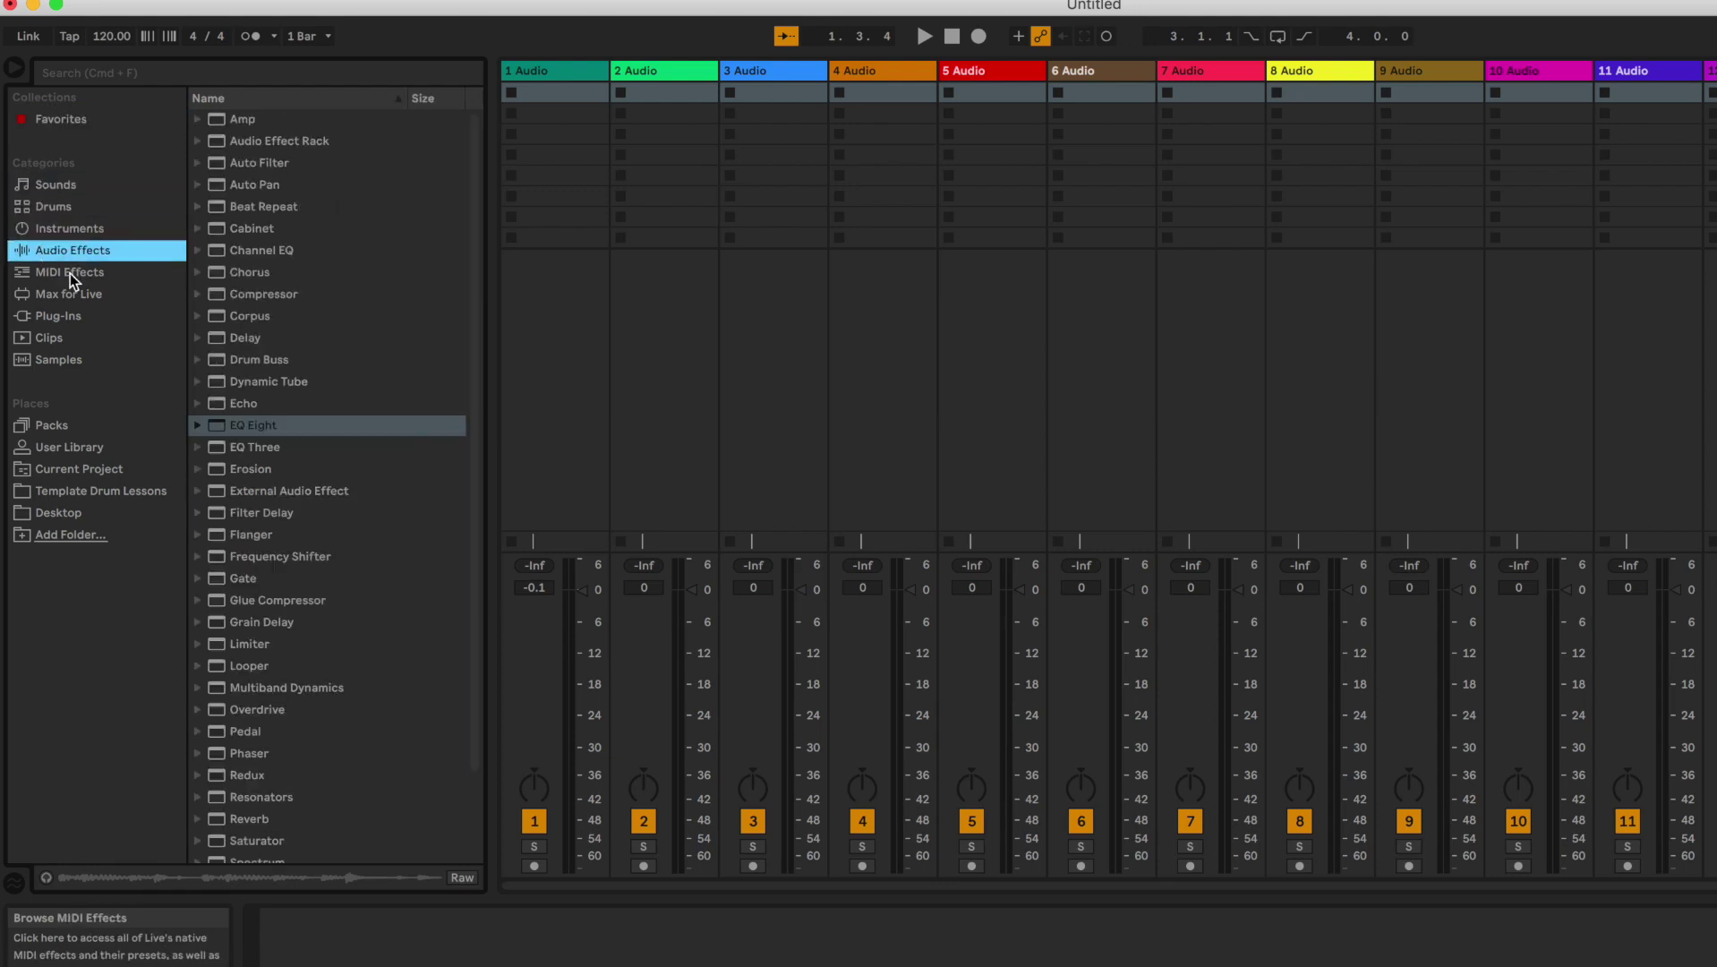
click(71, 277)
click(73, 299)
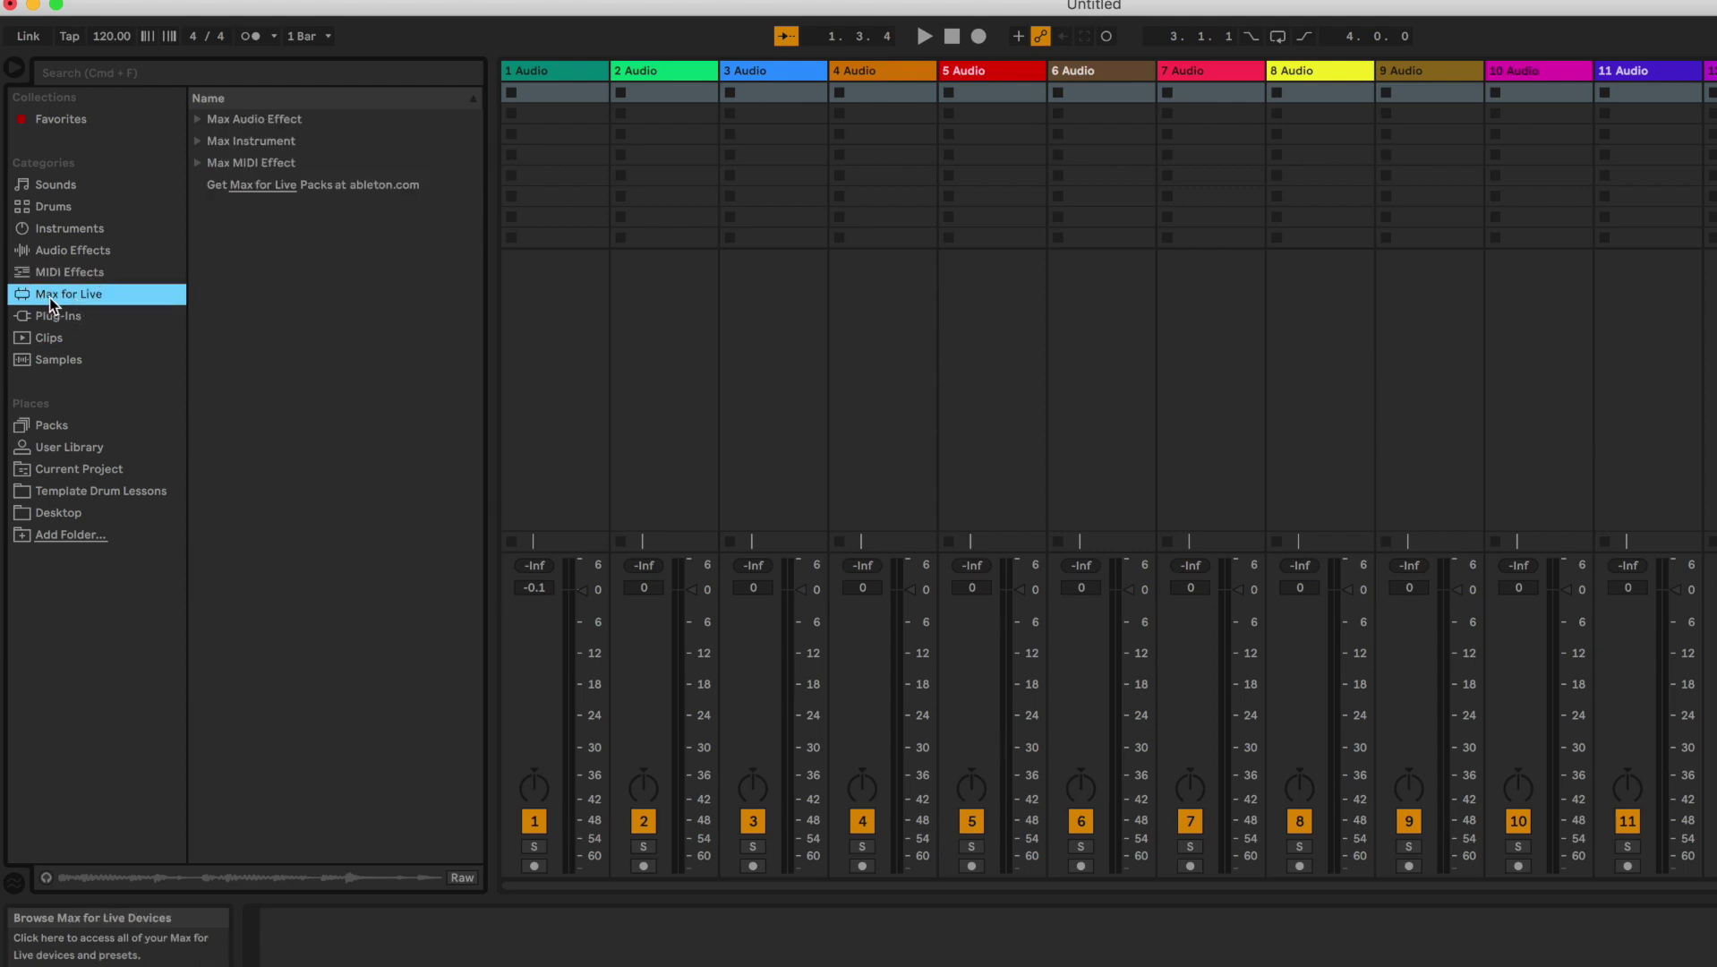
click(59, 320)
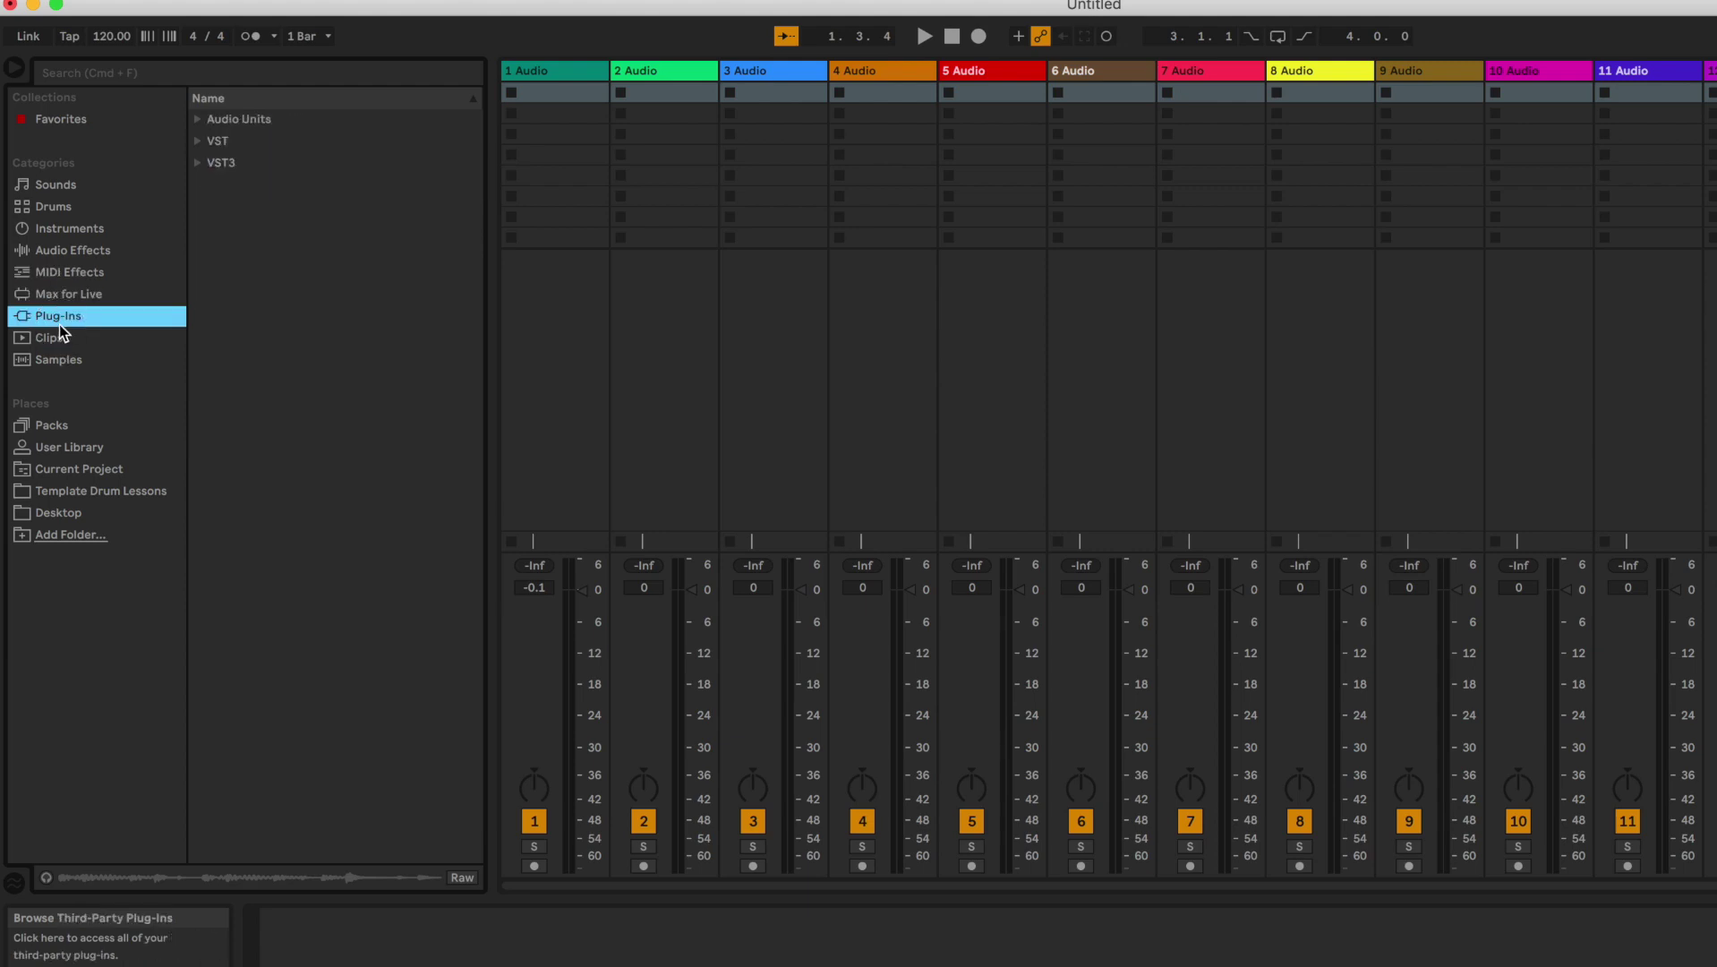
click(50, 341)
click(60, 365)
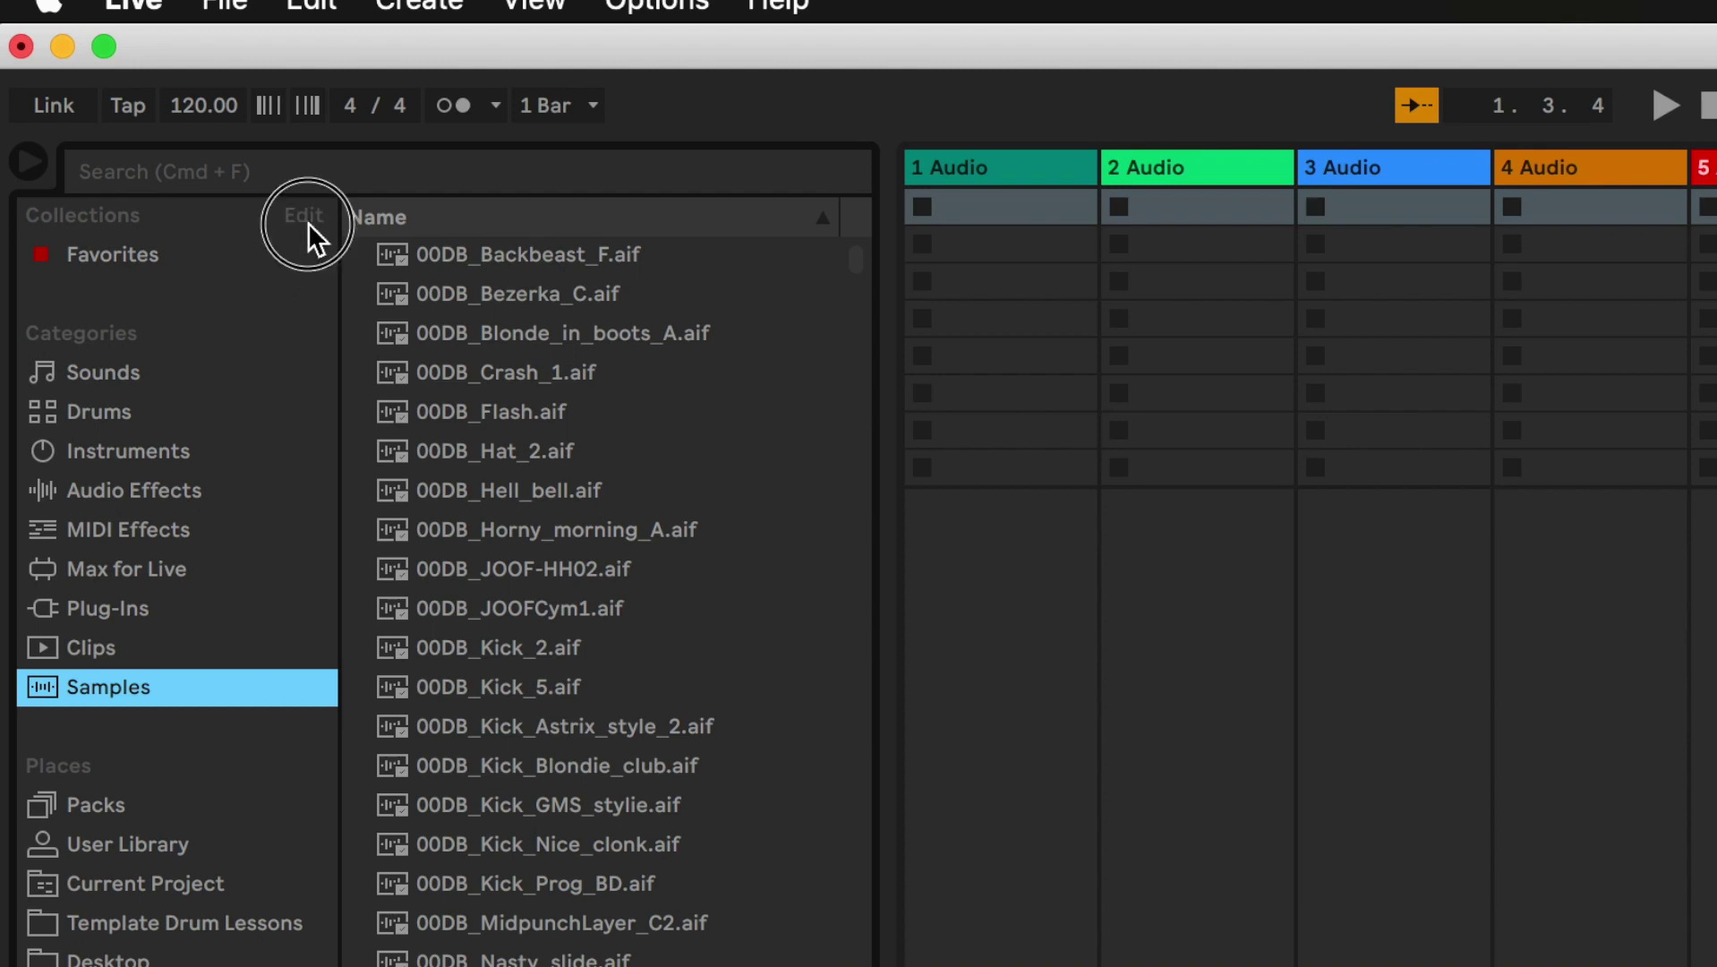
Edit the sidebar to hide the Sounds, Clips and Samples categories.
click(309, 222)
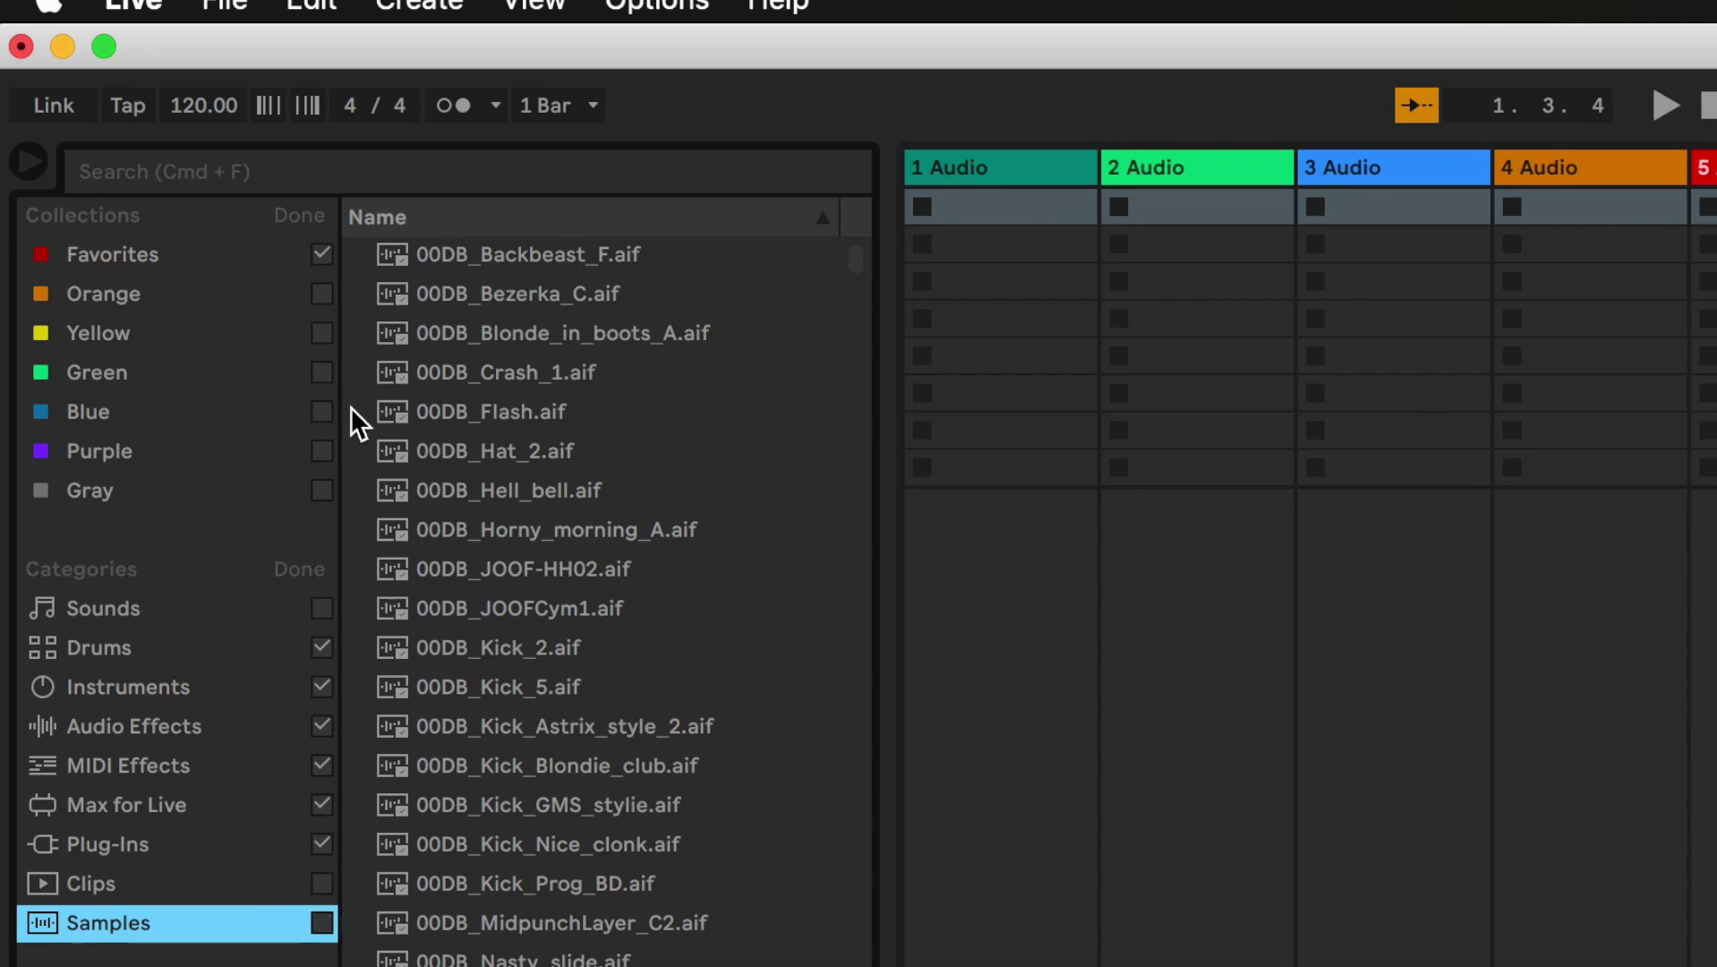
click(304, 214)
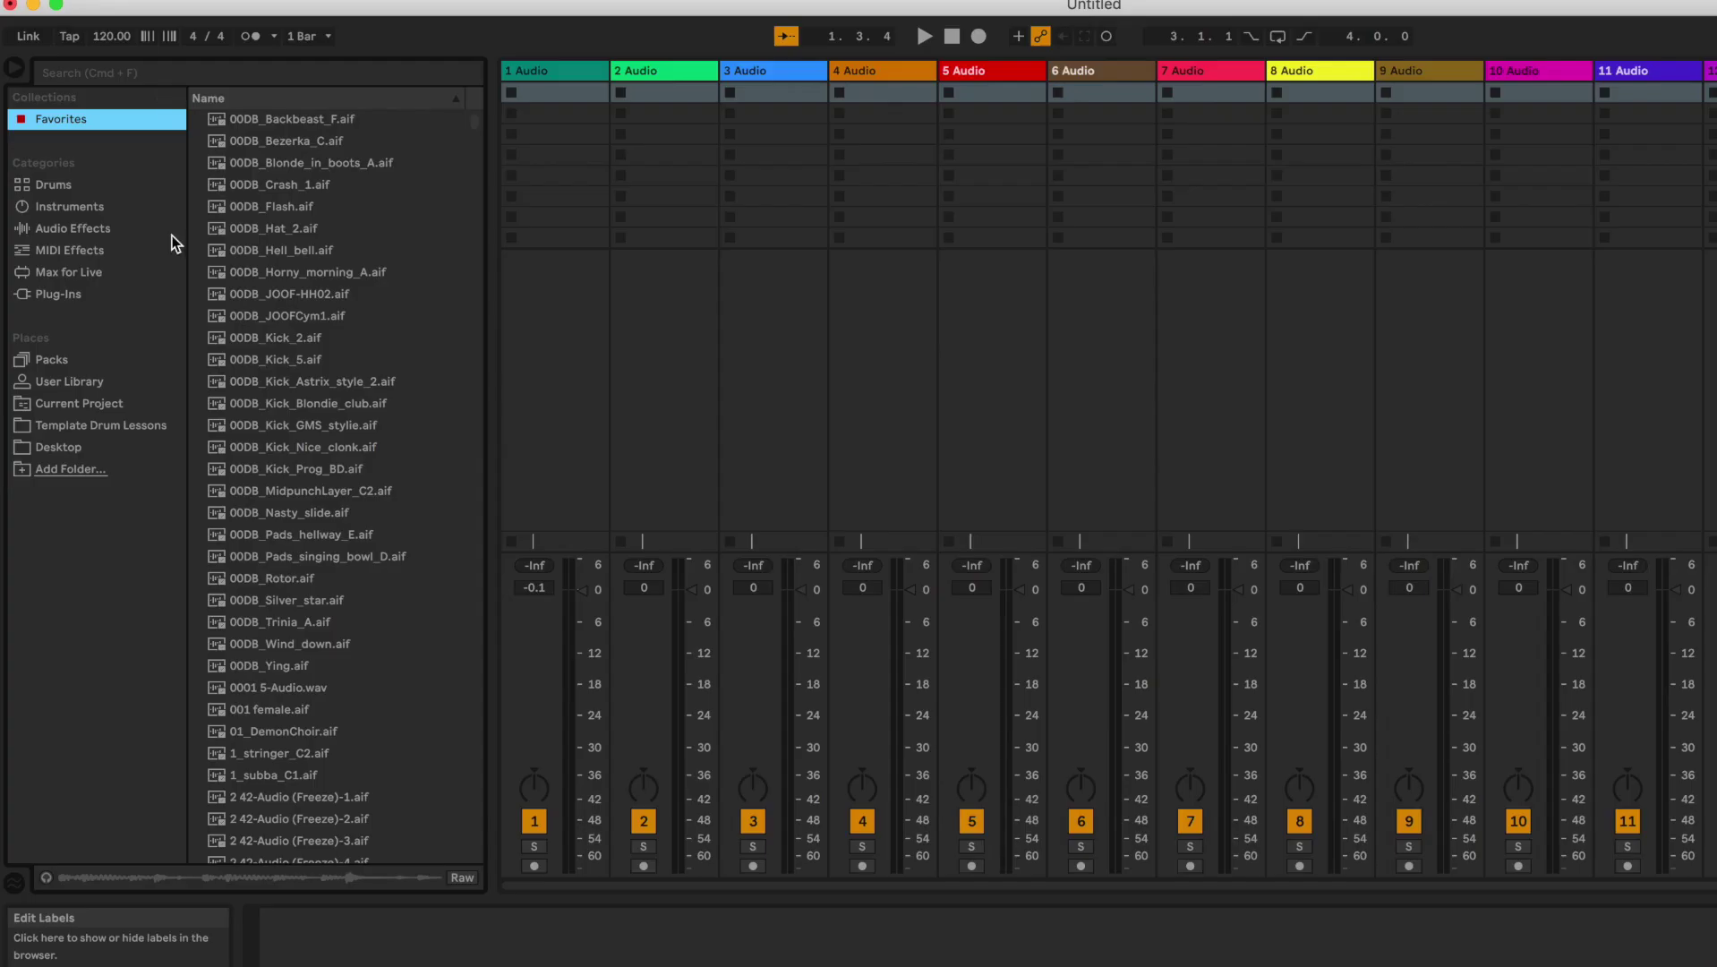
Browse the Drums presets, selecting Drum Rack and the 16 Snares kit.
click(49, 189)
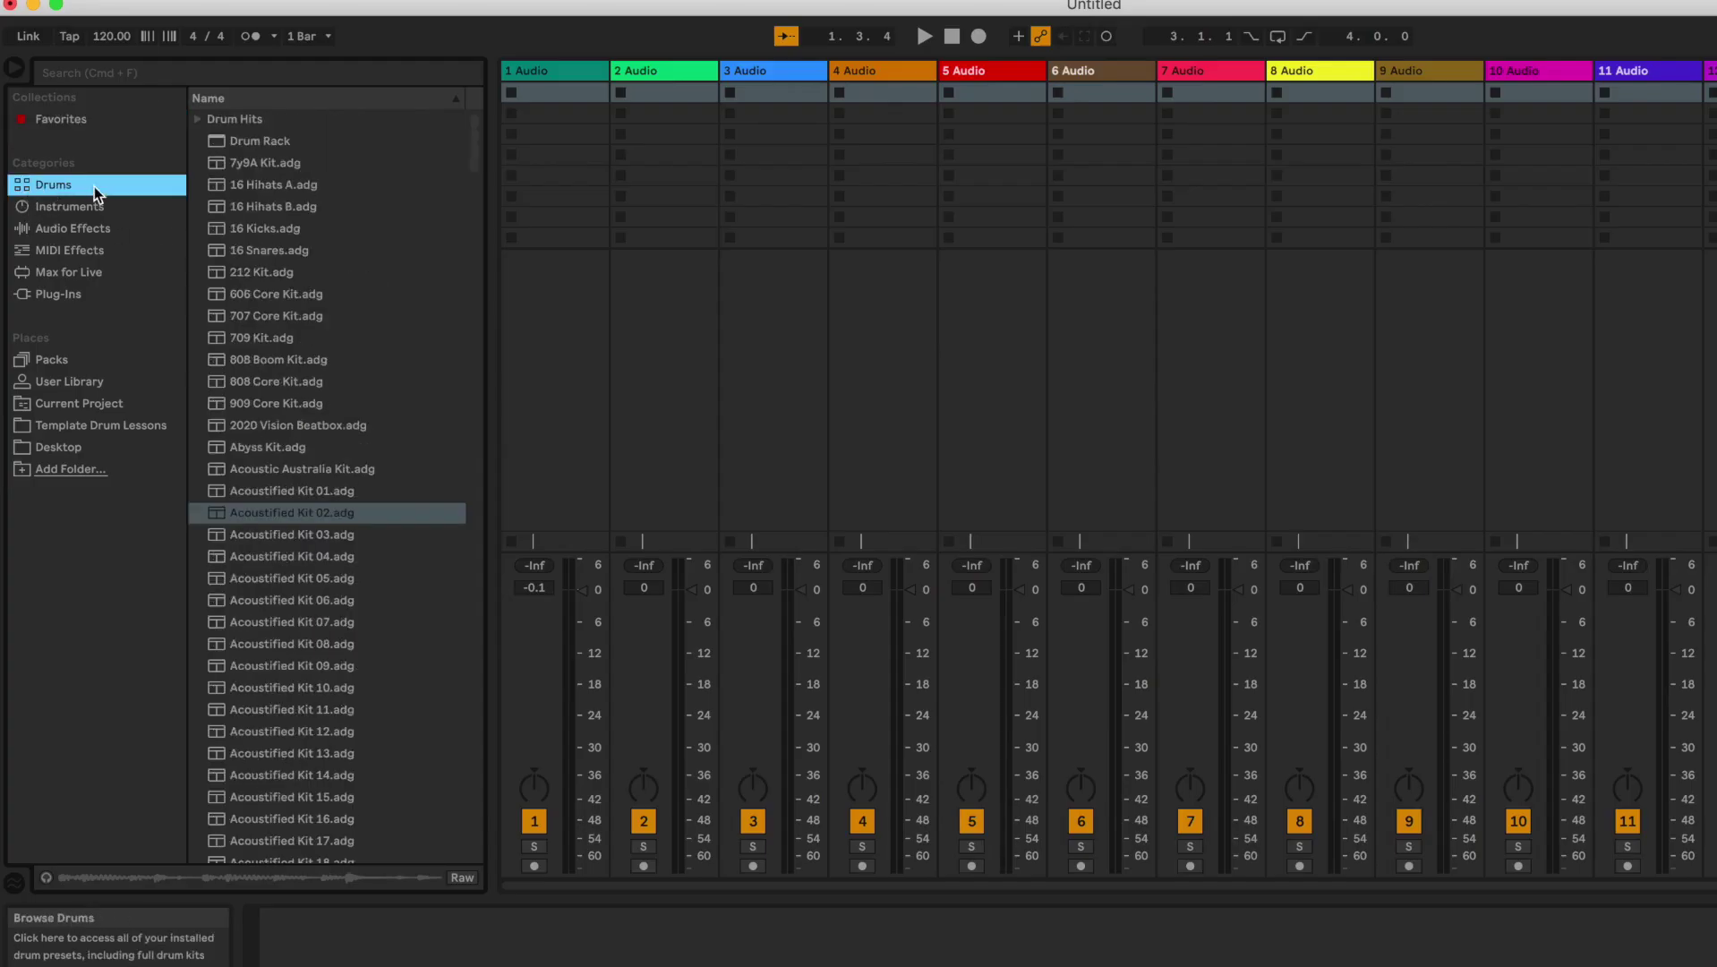
click(293, 140)
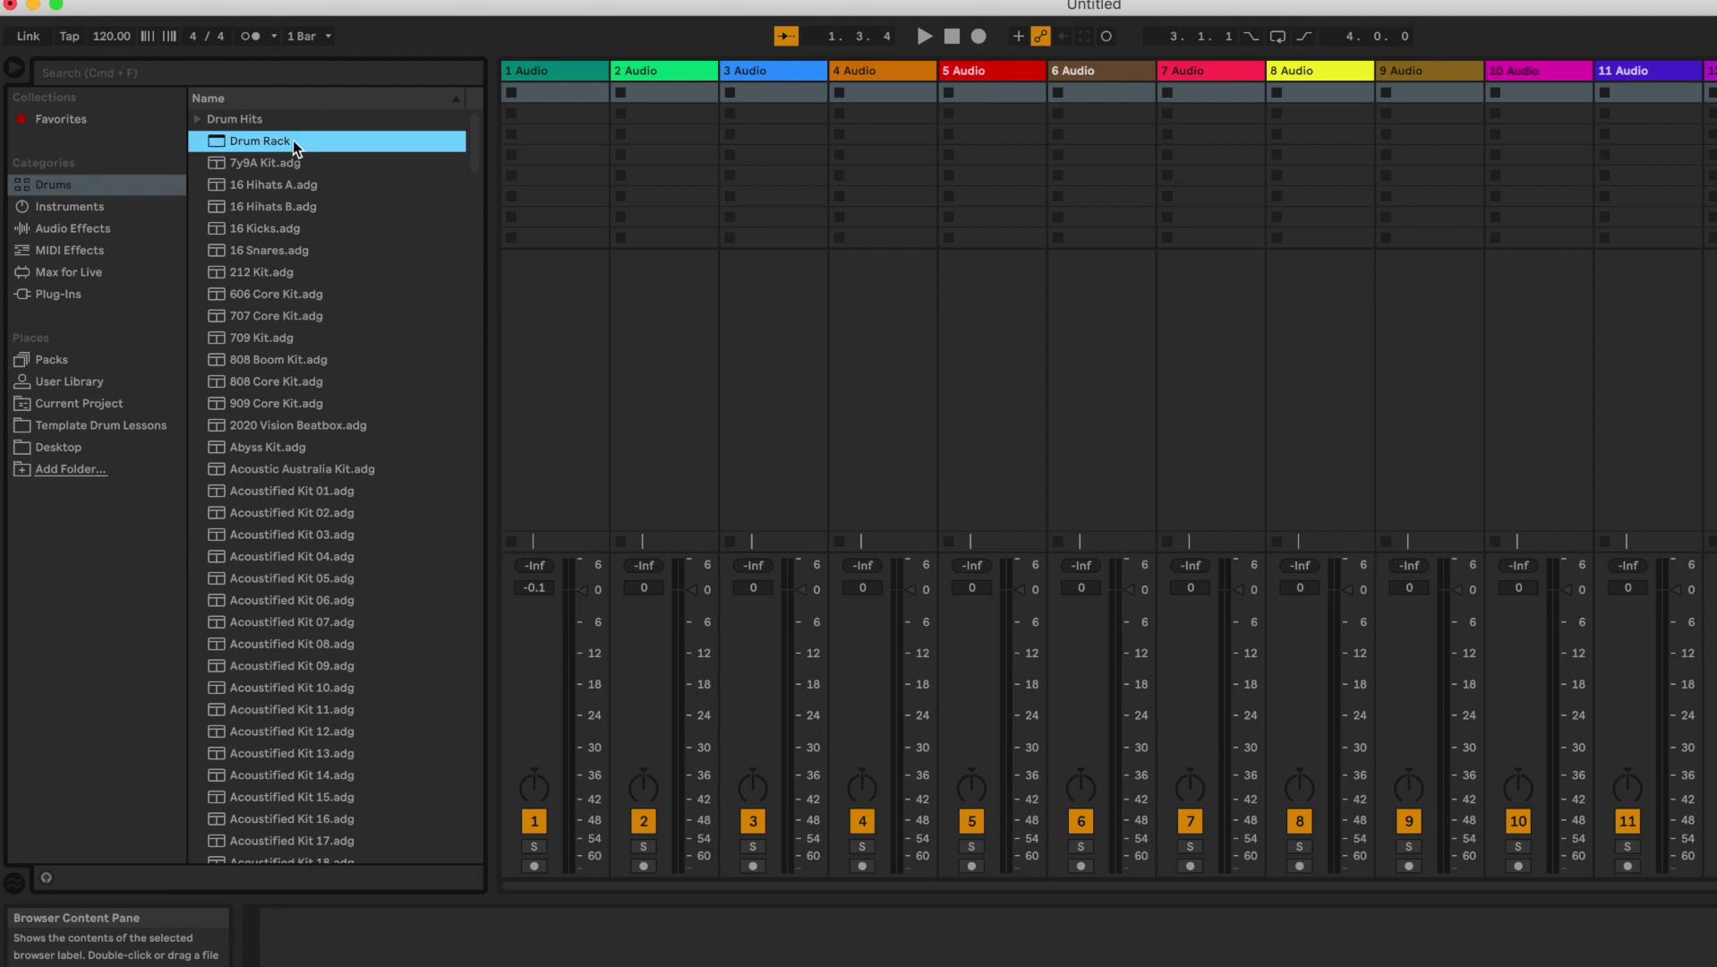
click(265, 250)
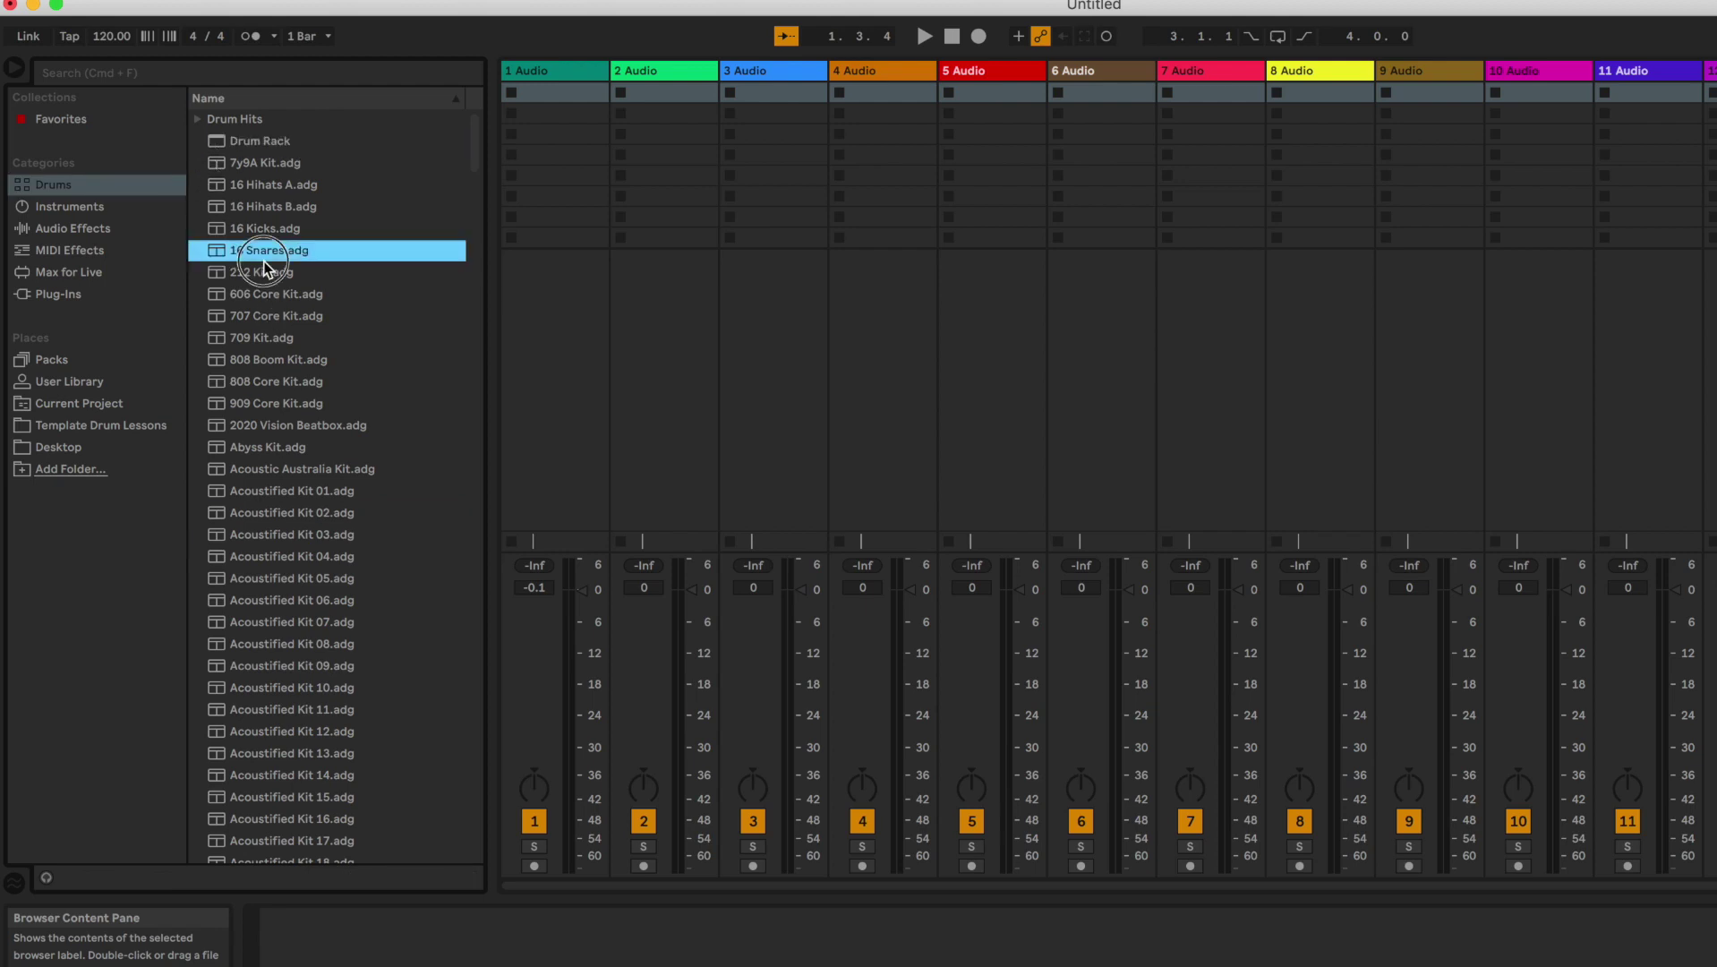
scroll(253, 456, down, 3)
scroll(266, 454, down, 20)
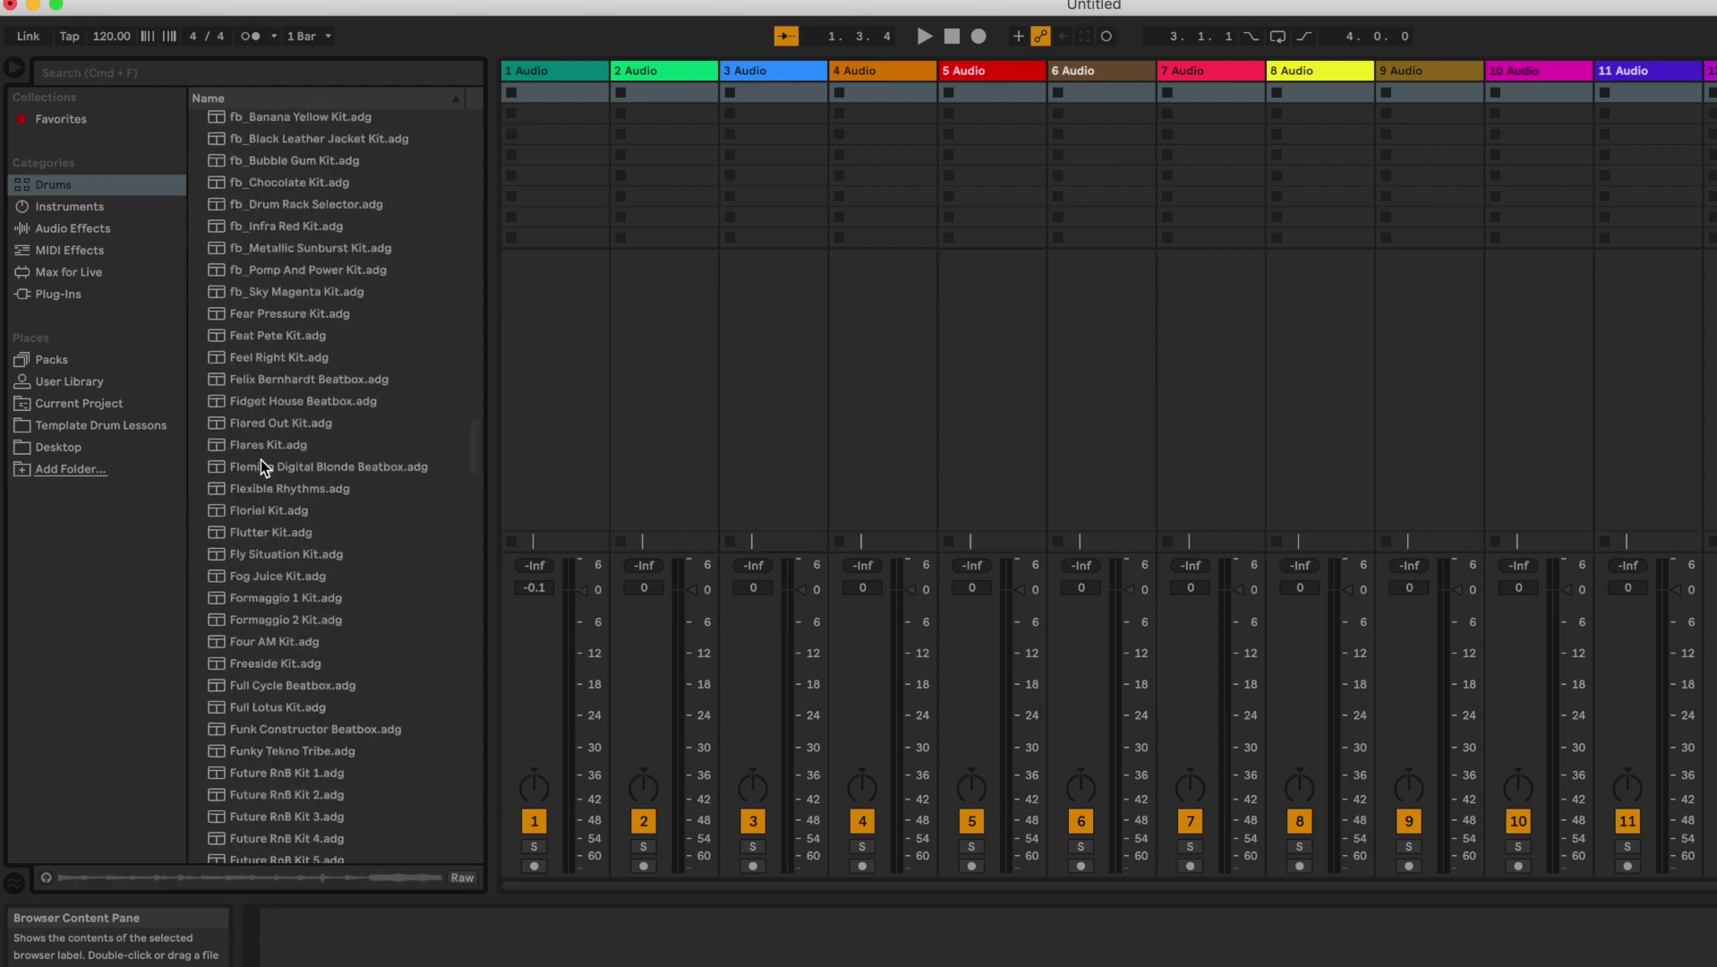
scroll(260, 463, down, 13)
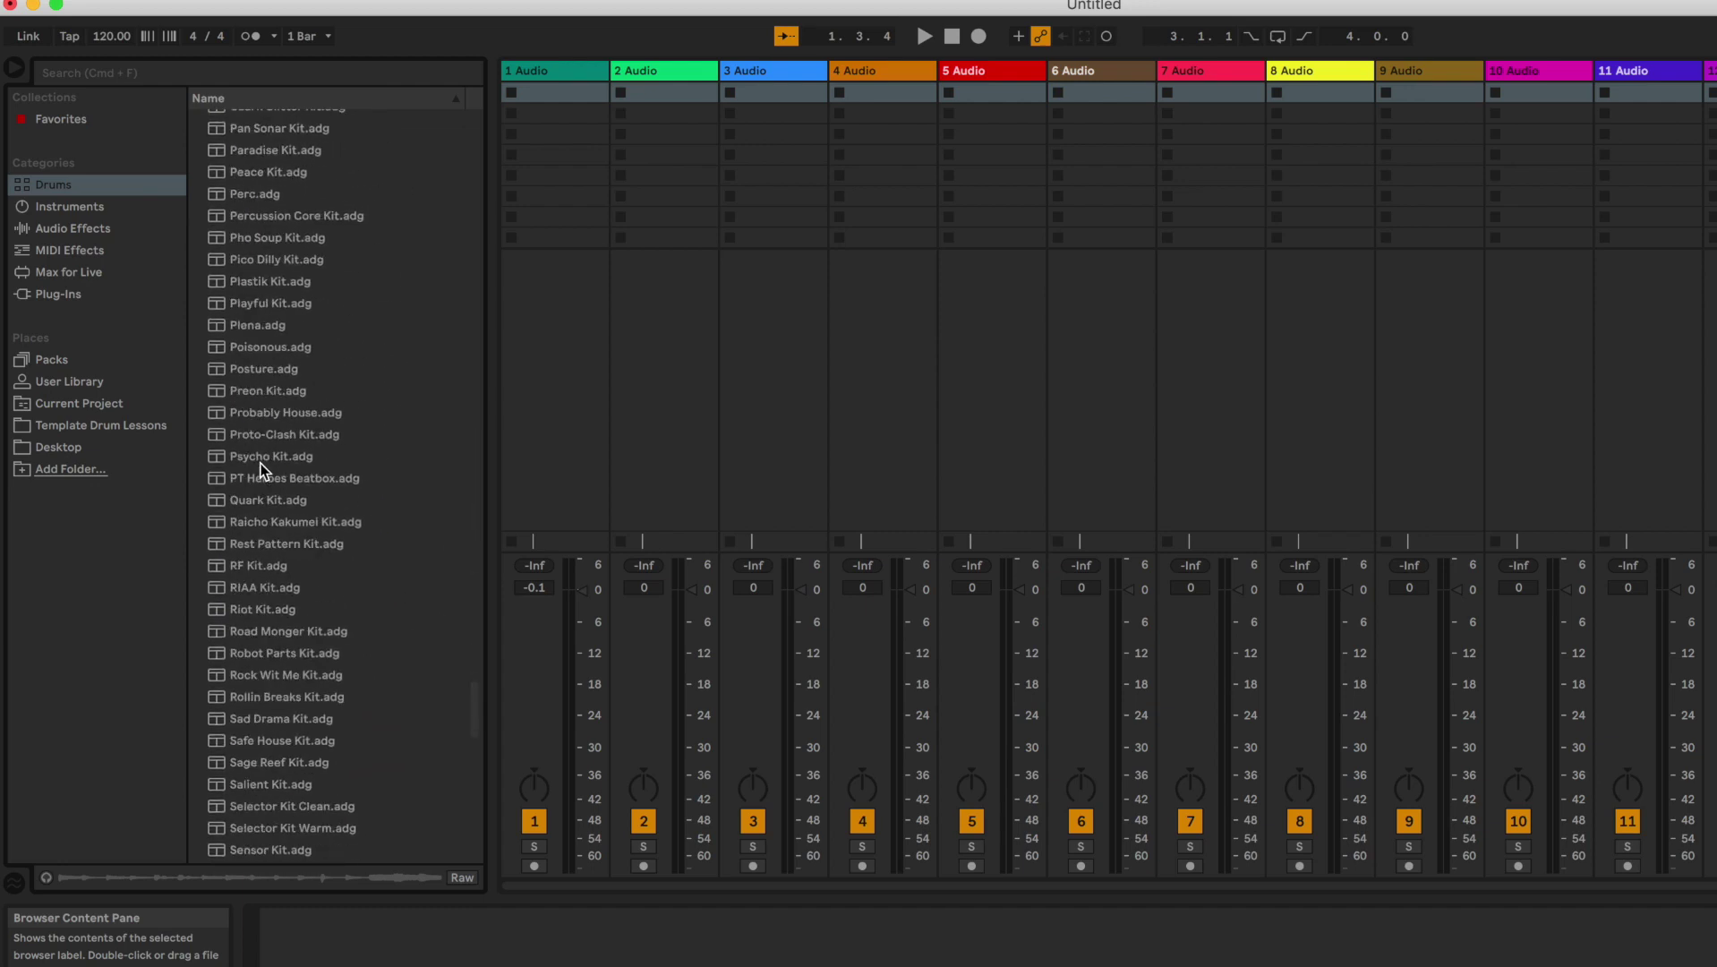
scroll(260, 467, up, 20)
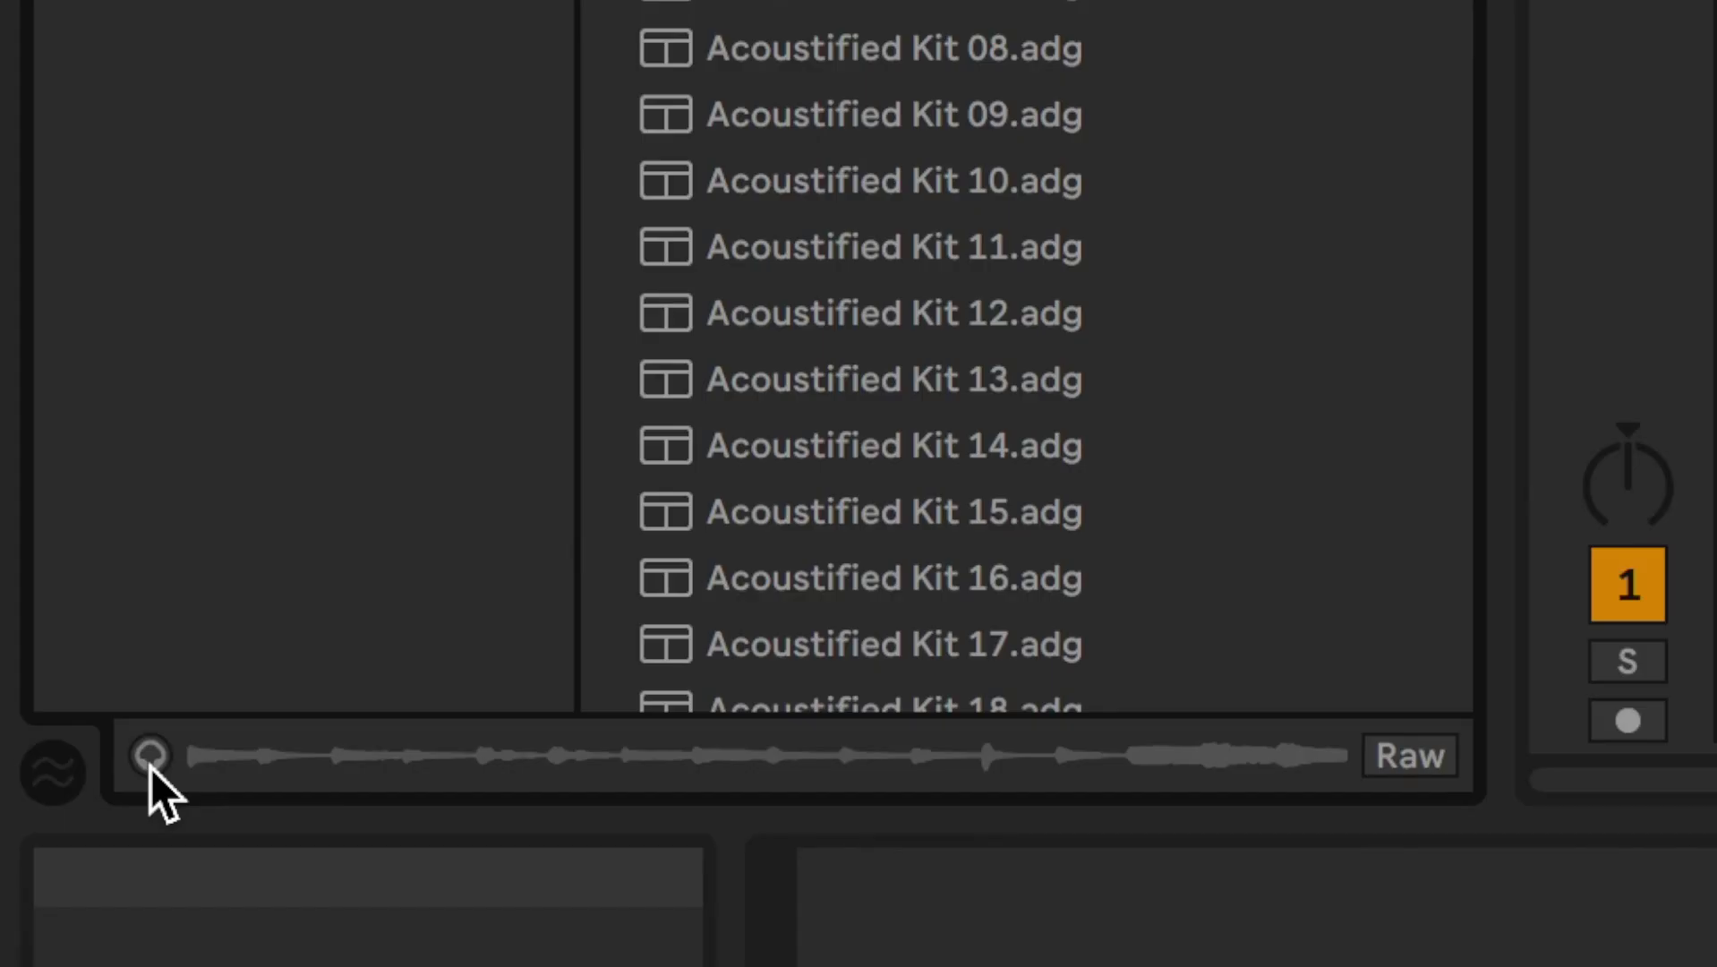
Turn on browser preview and audition one of the Acoustified drum kits.
click(151, 761)
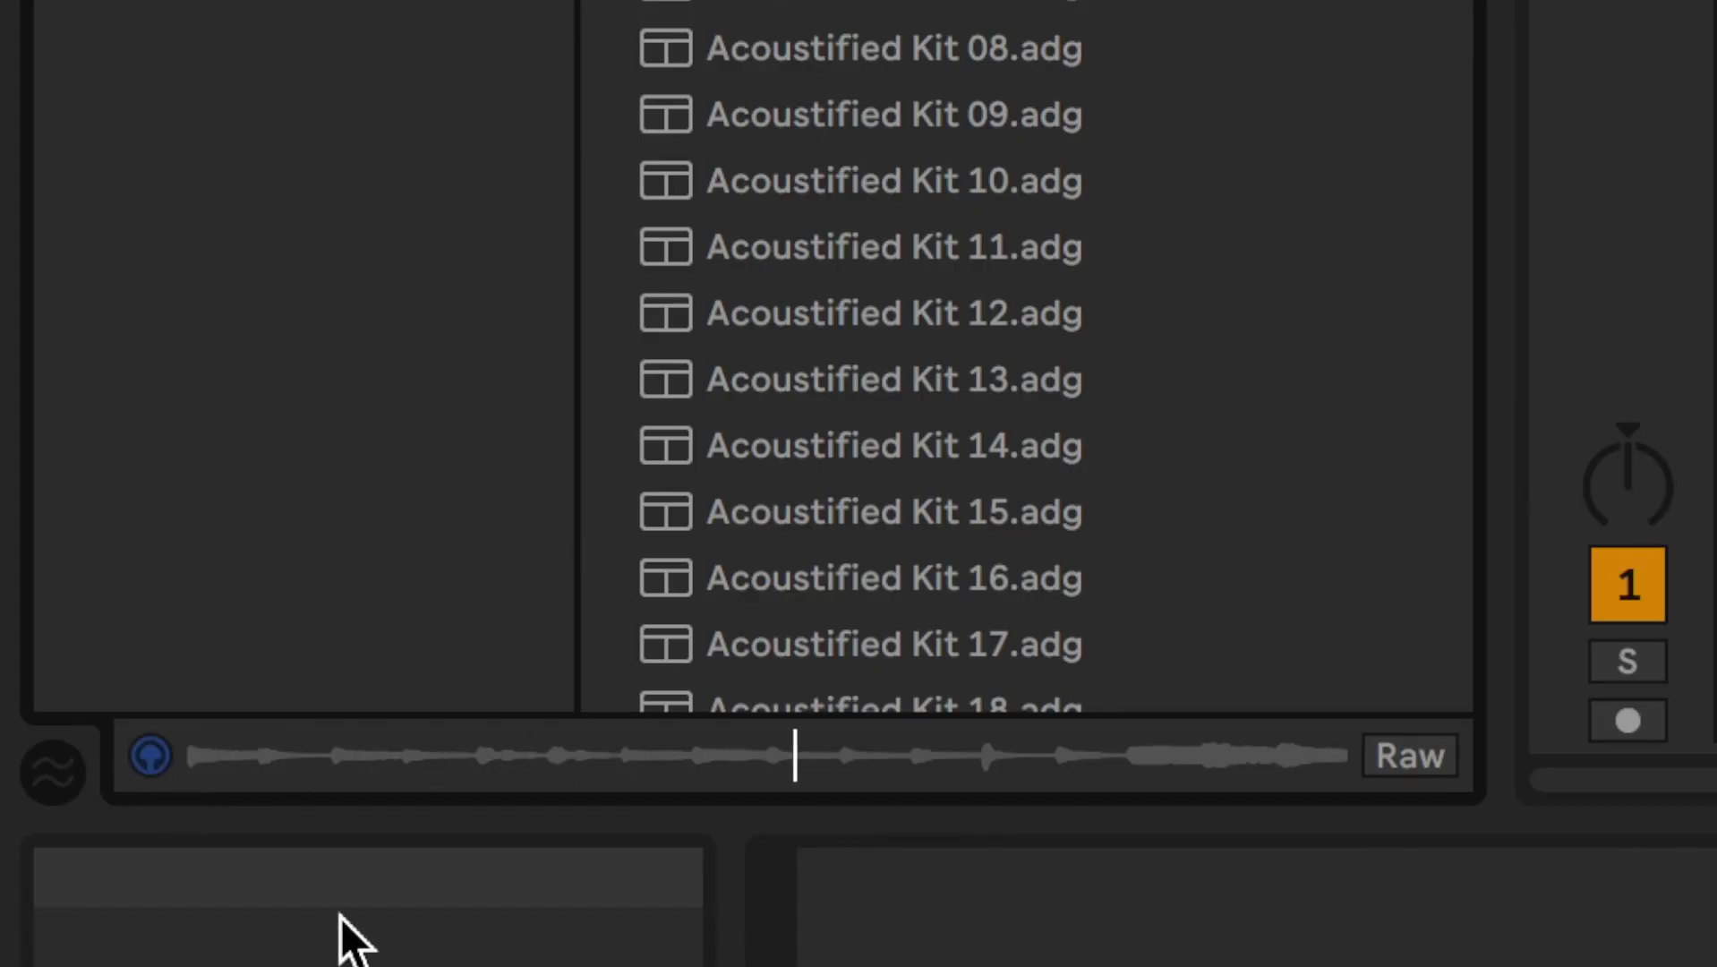
mouse_move(345, 926)
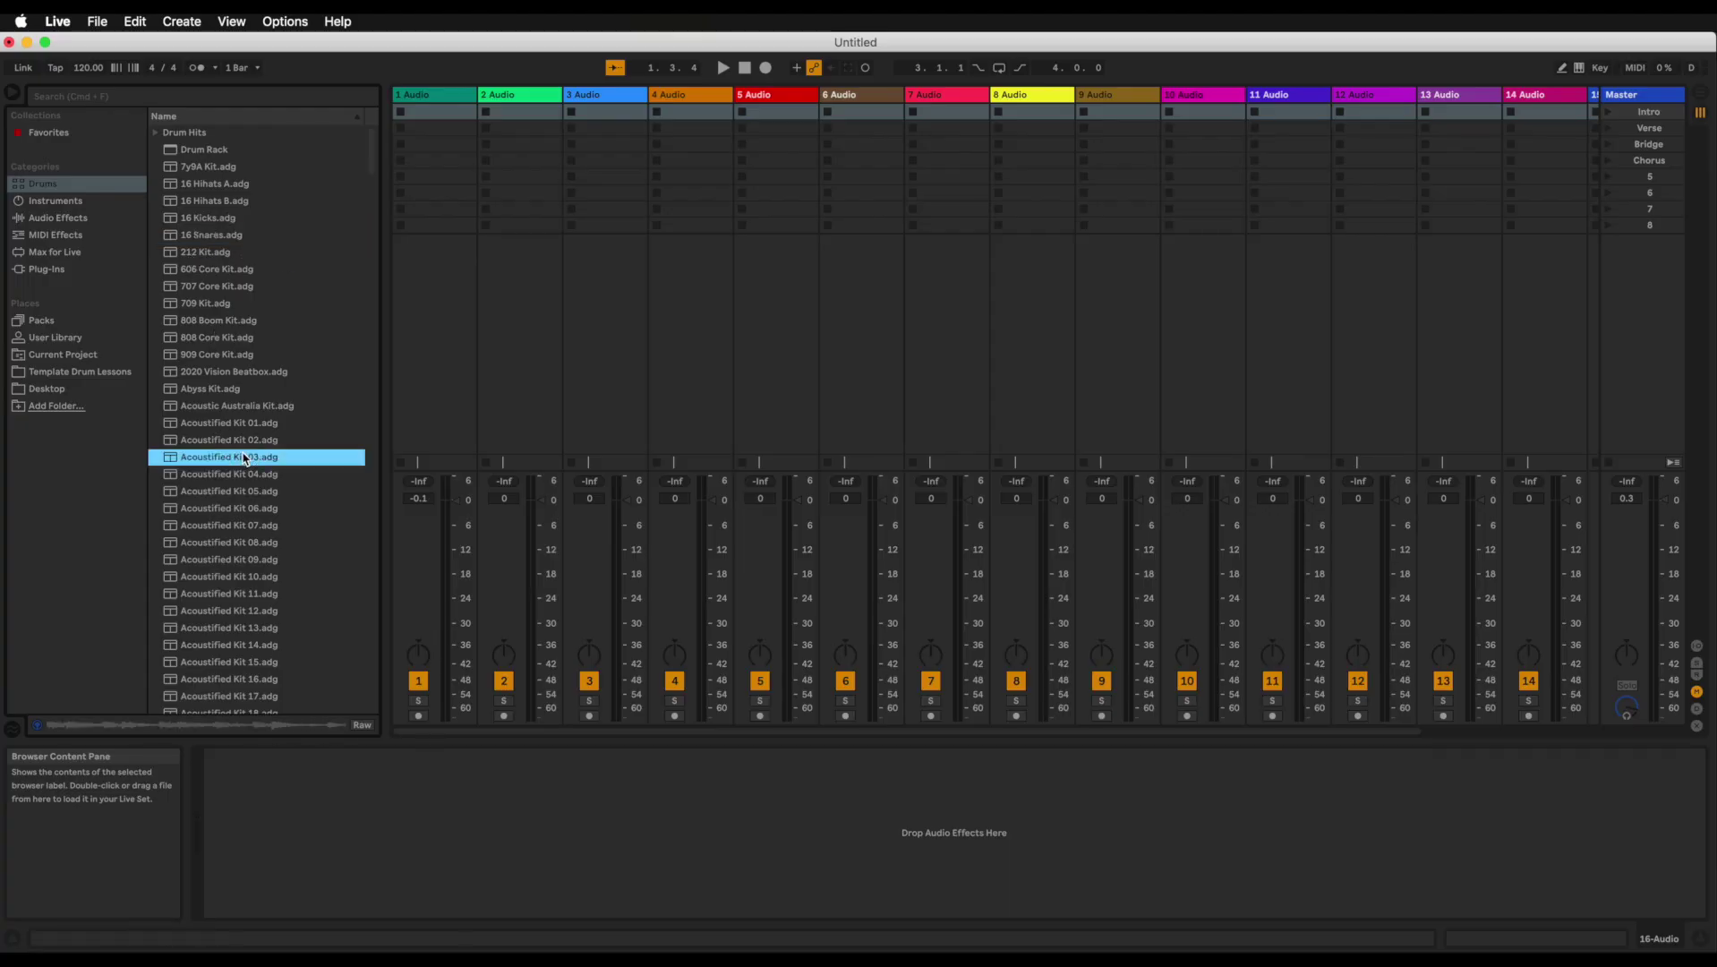
click(243, 561)
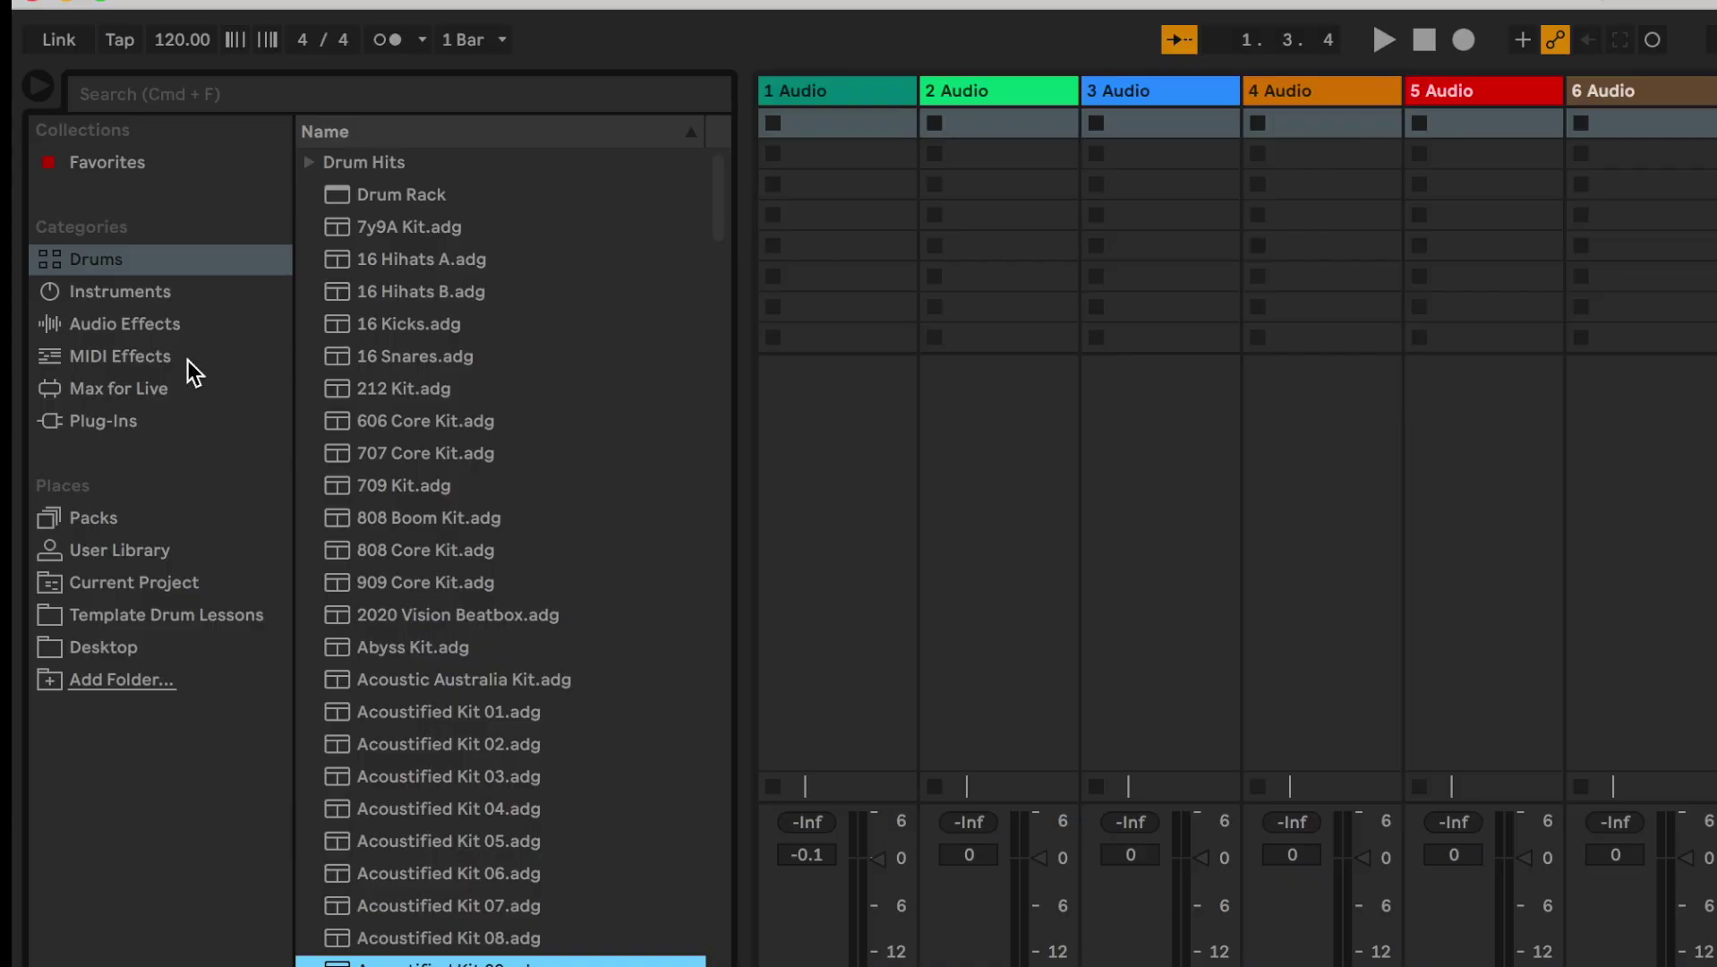
In Instruments, audition Simpler's Ambient & Evolving presets Aenfor, Albus and Drone Texturo.
click(127, 293)
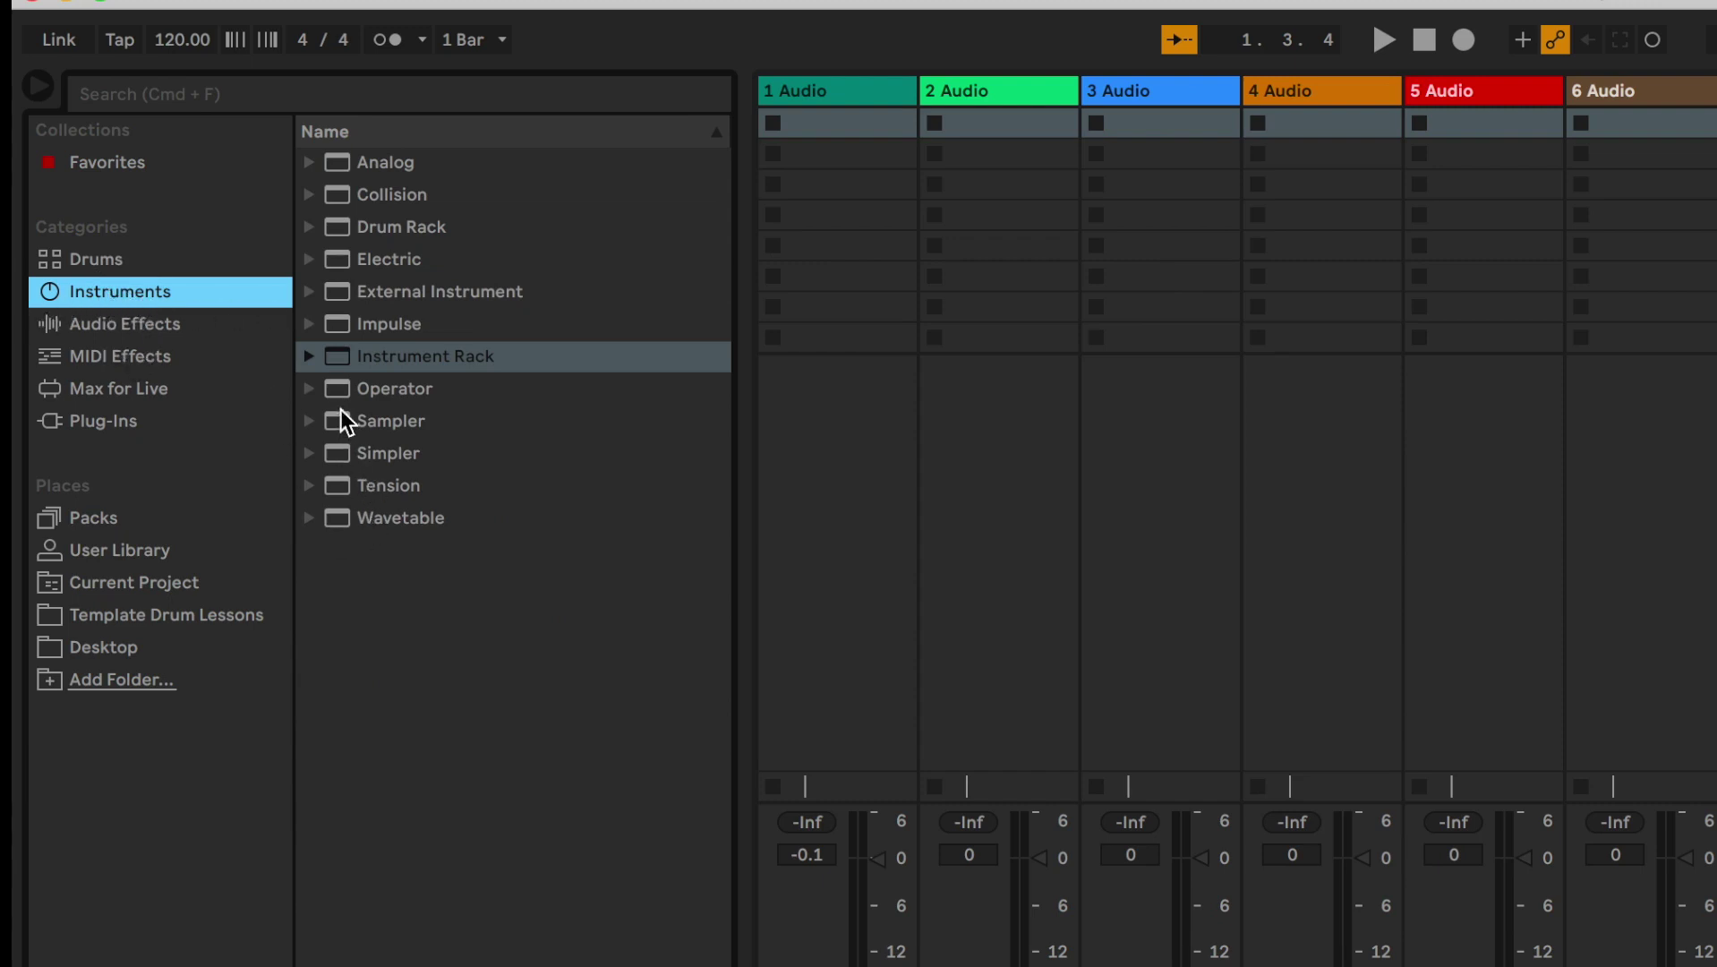
click(310, 457)
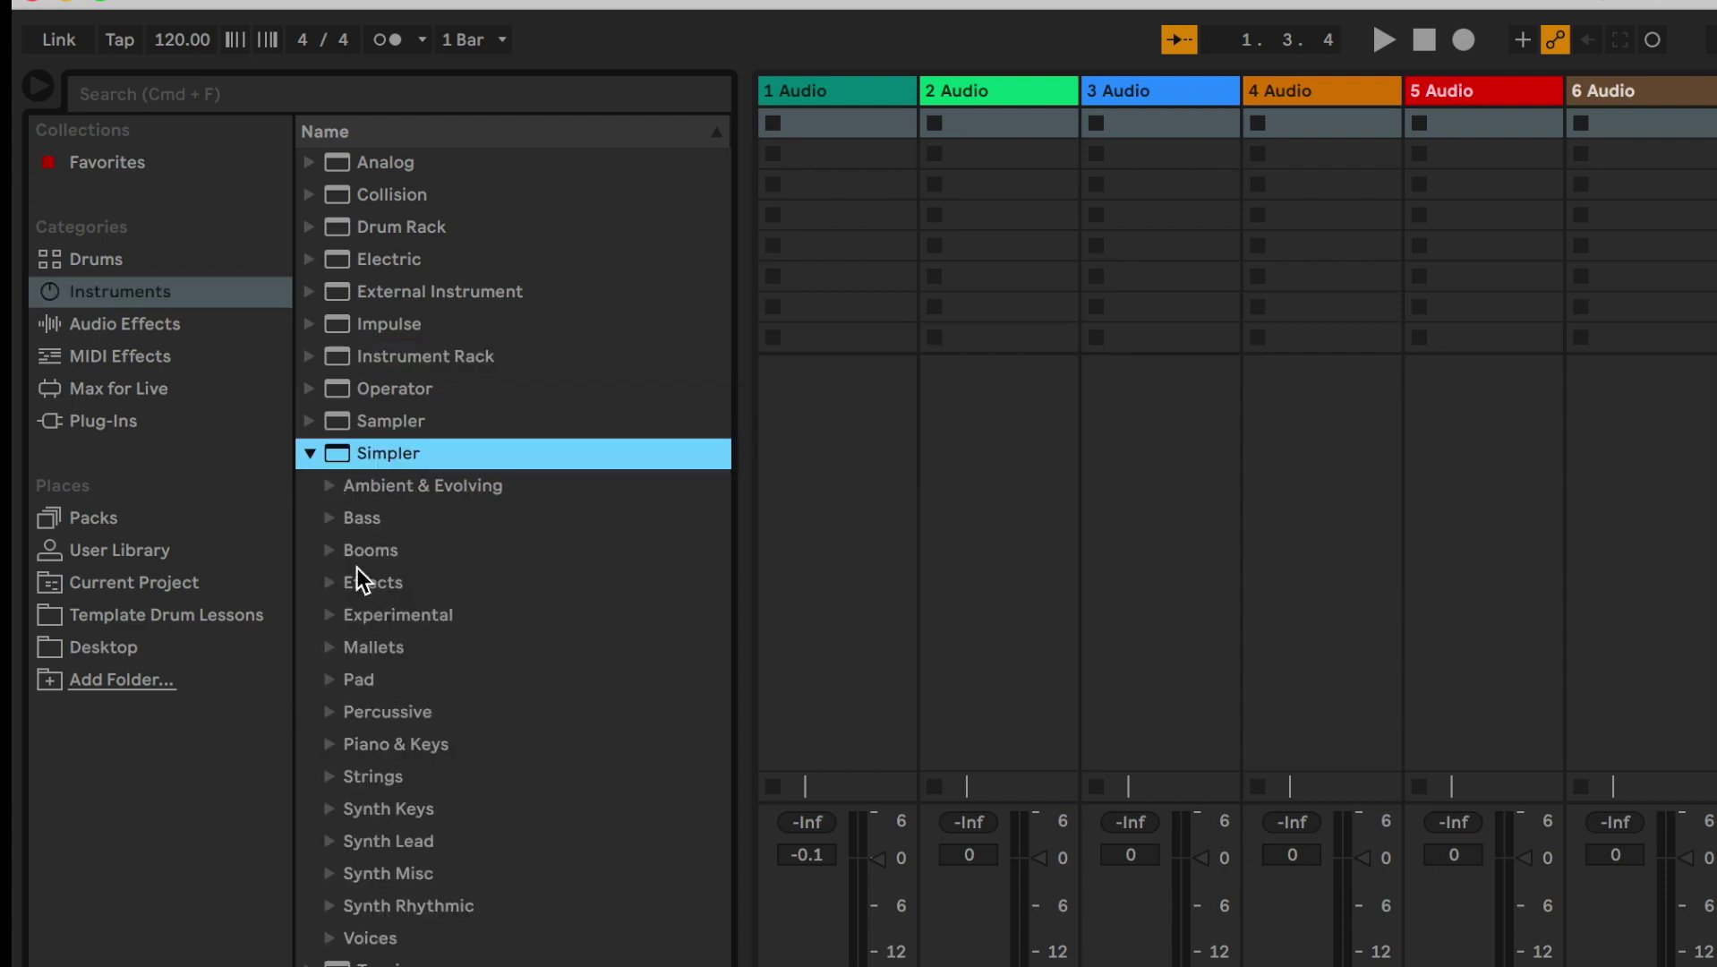
click(331, 488)
click(381, 521)
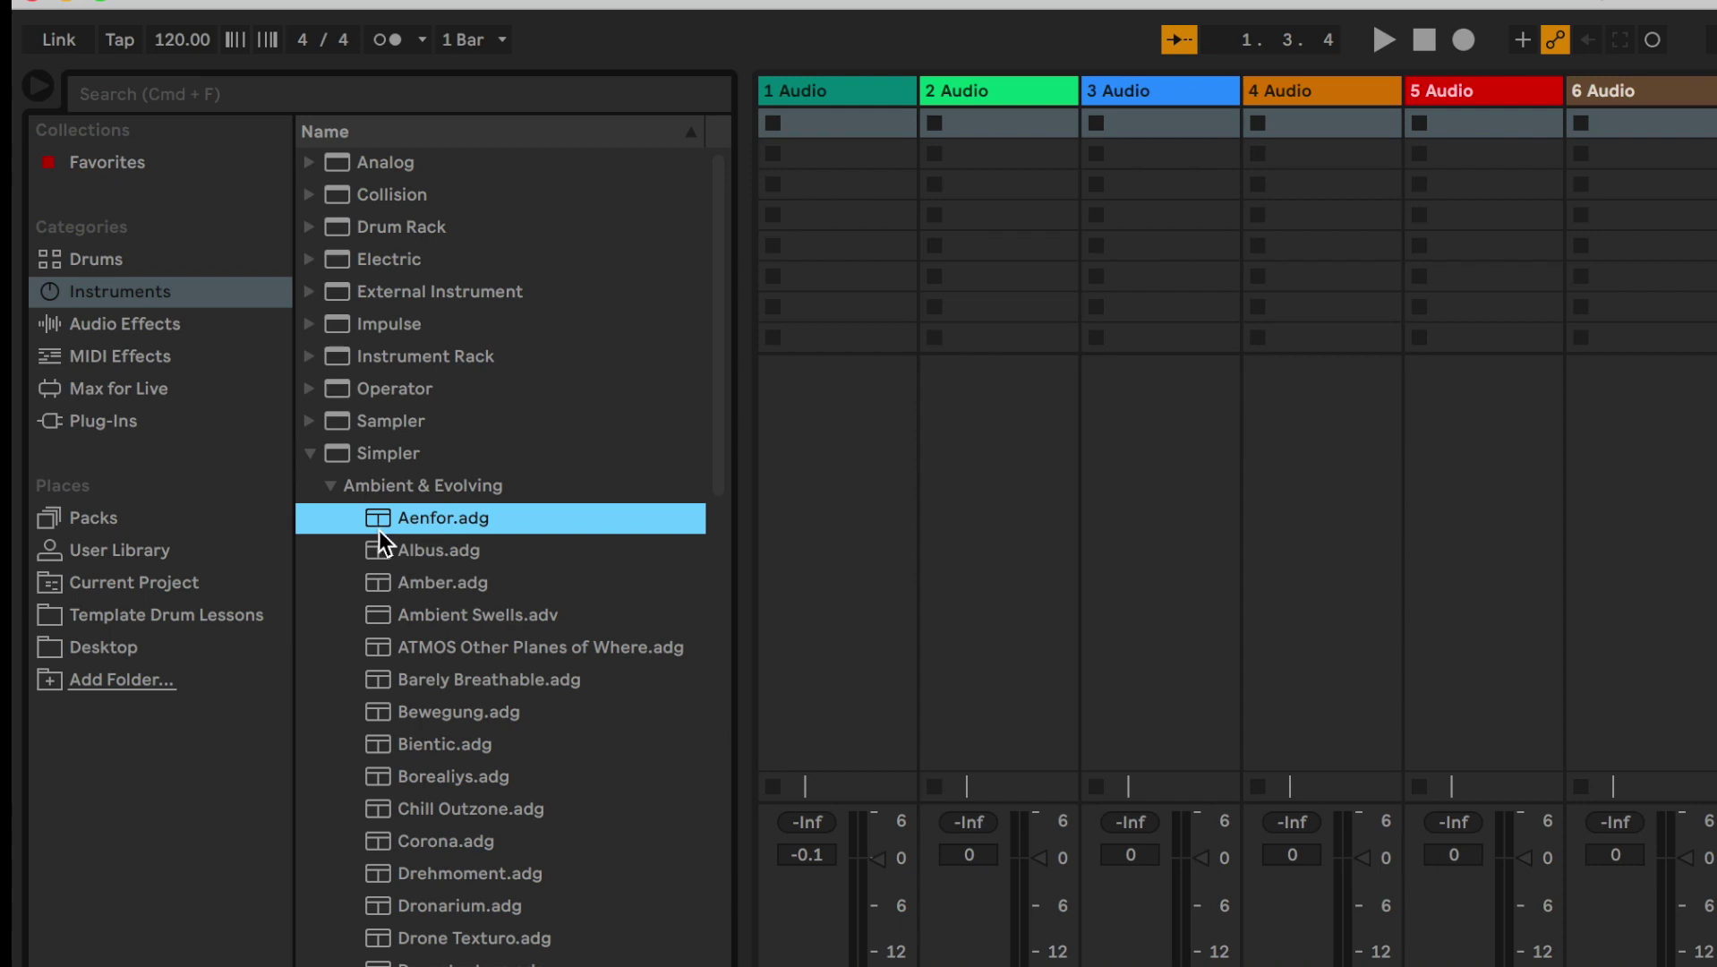
click(392, 552)
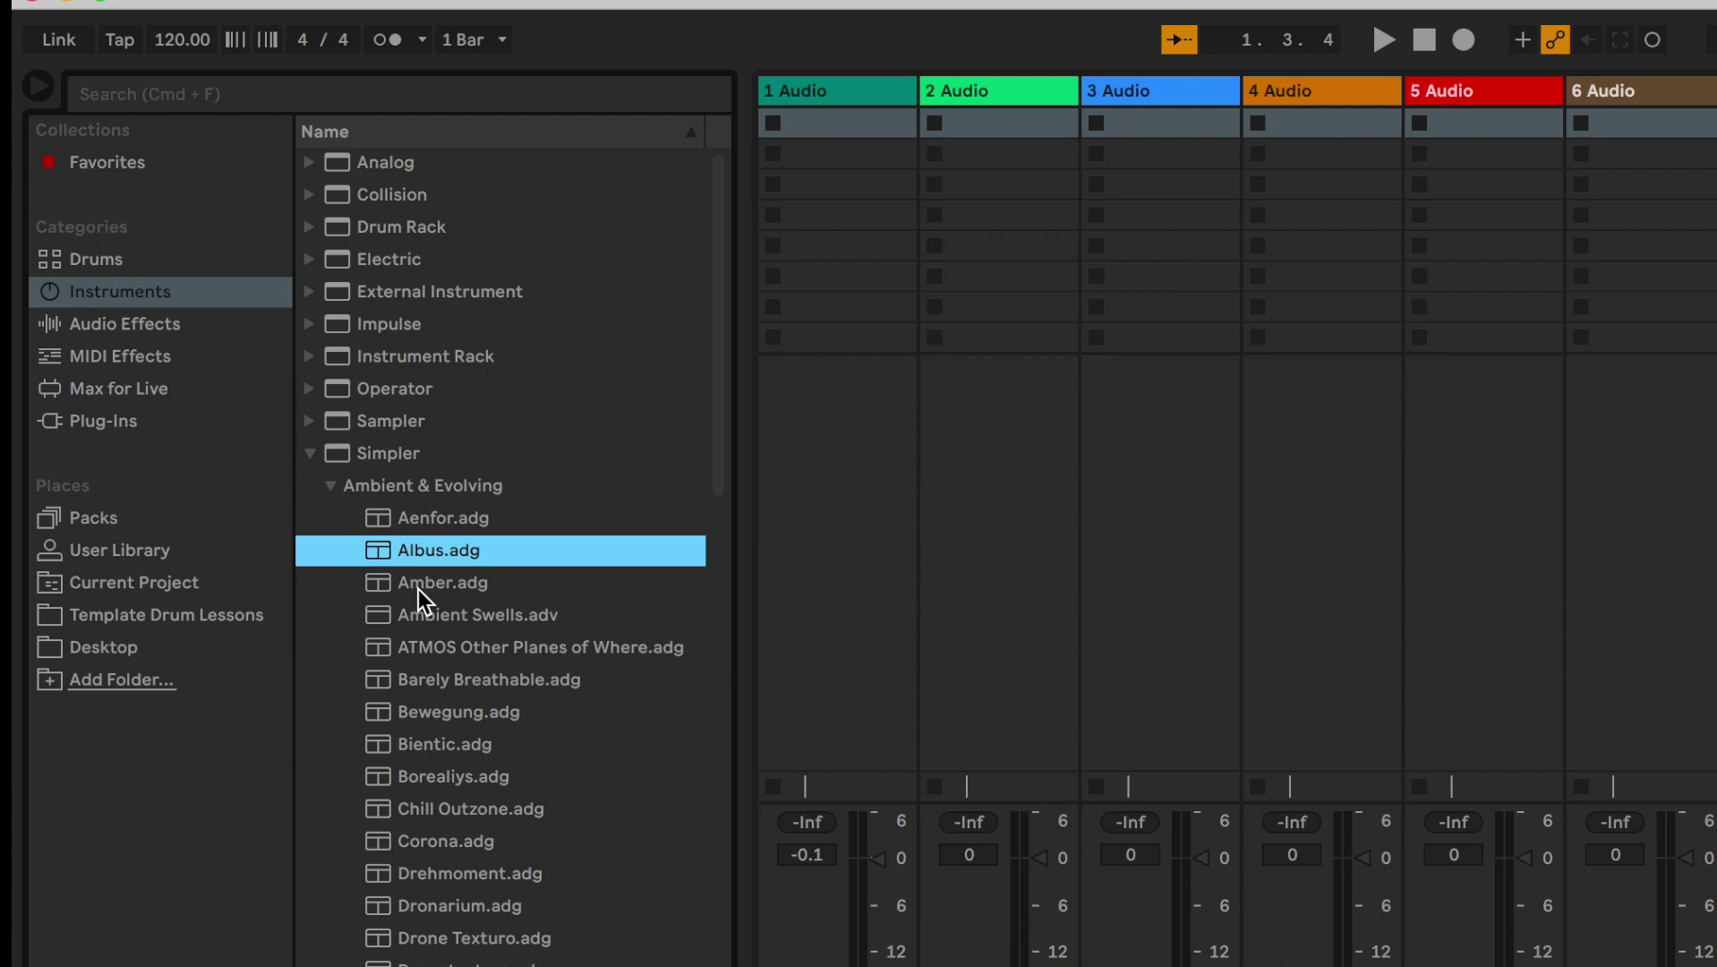
click(421, 940)
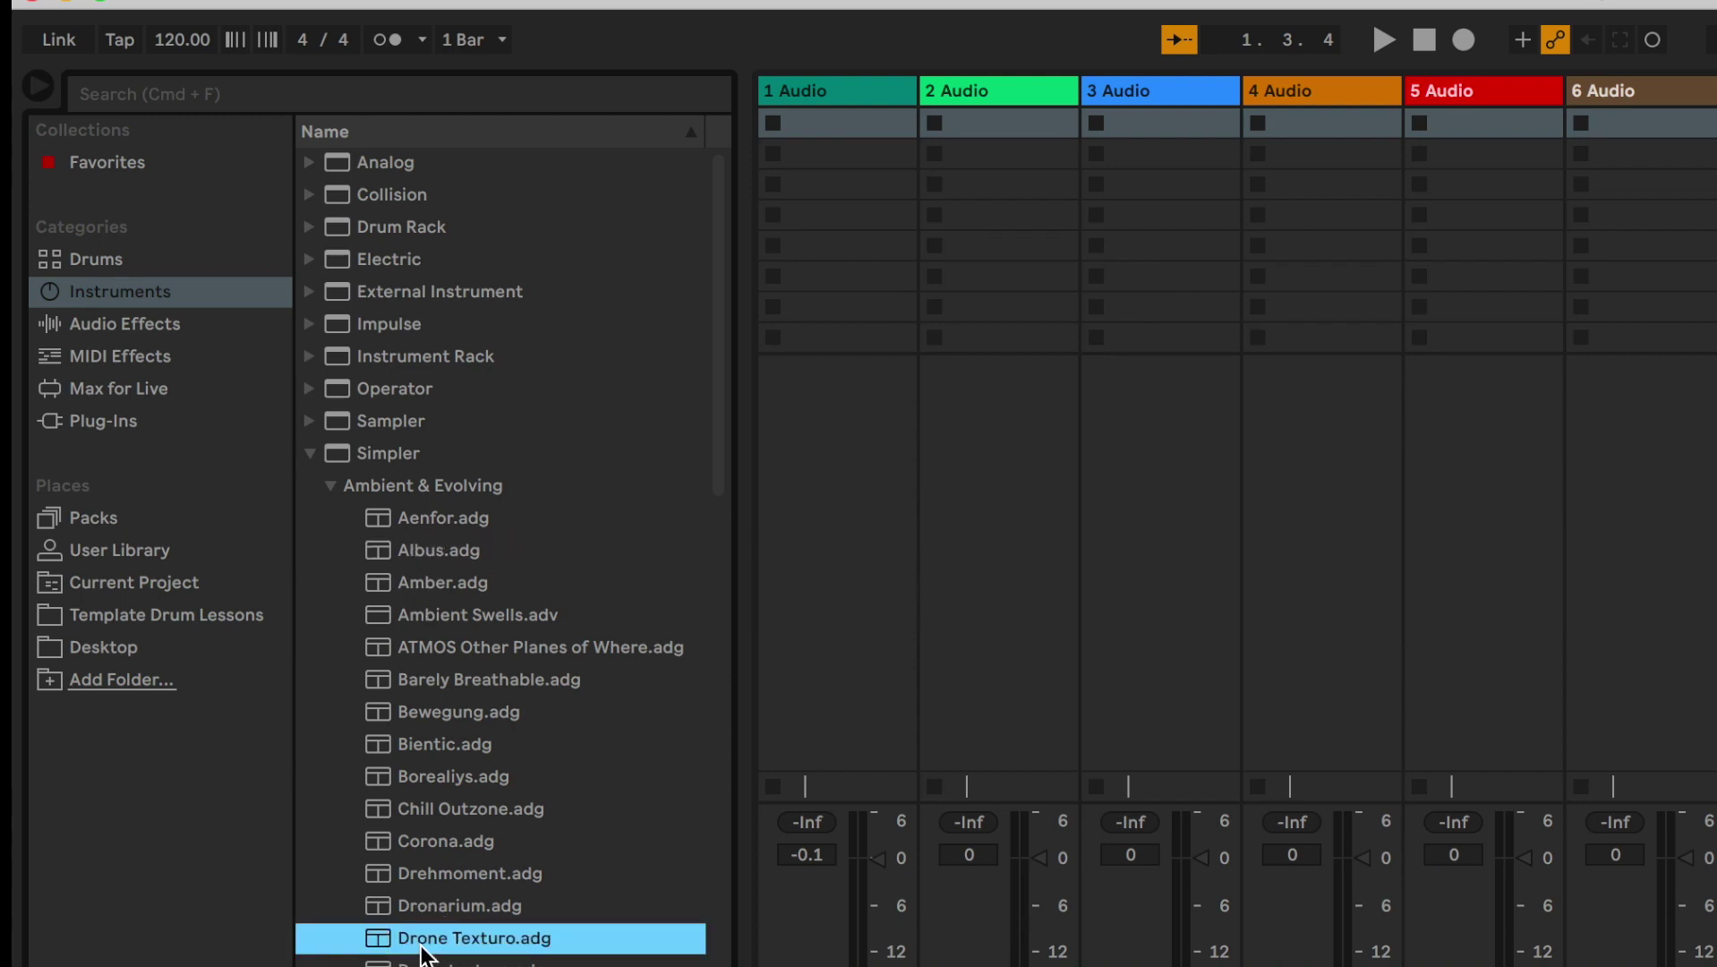
Collapse Simpler and select the Analog and Collision instruments.
click(309, 453)
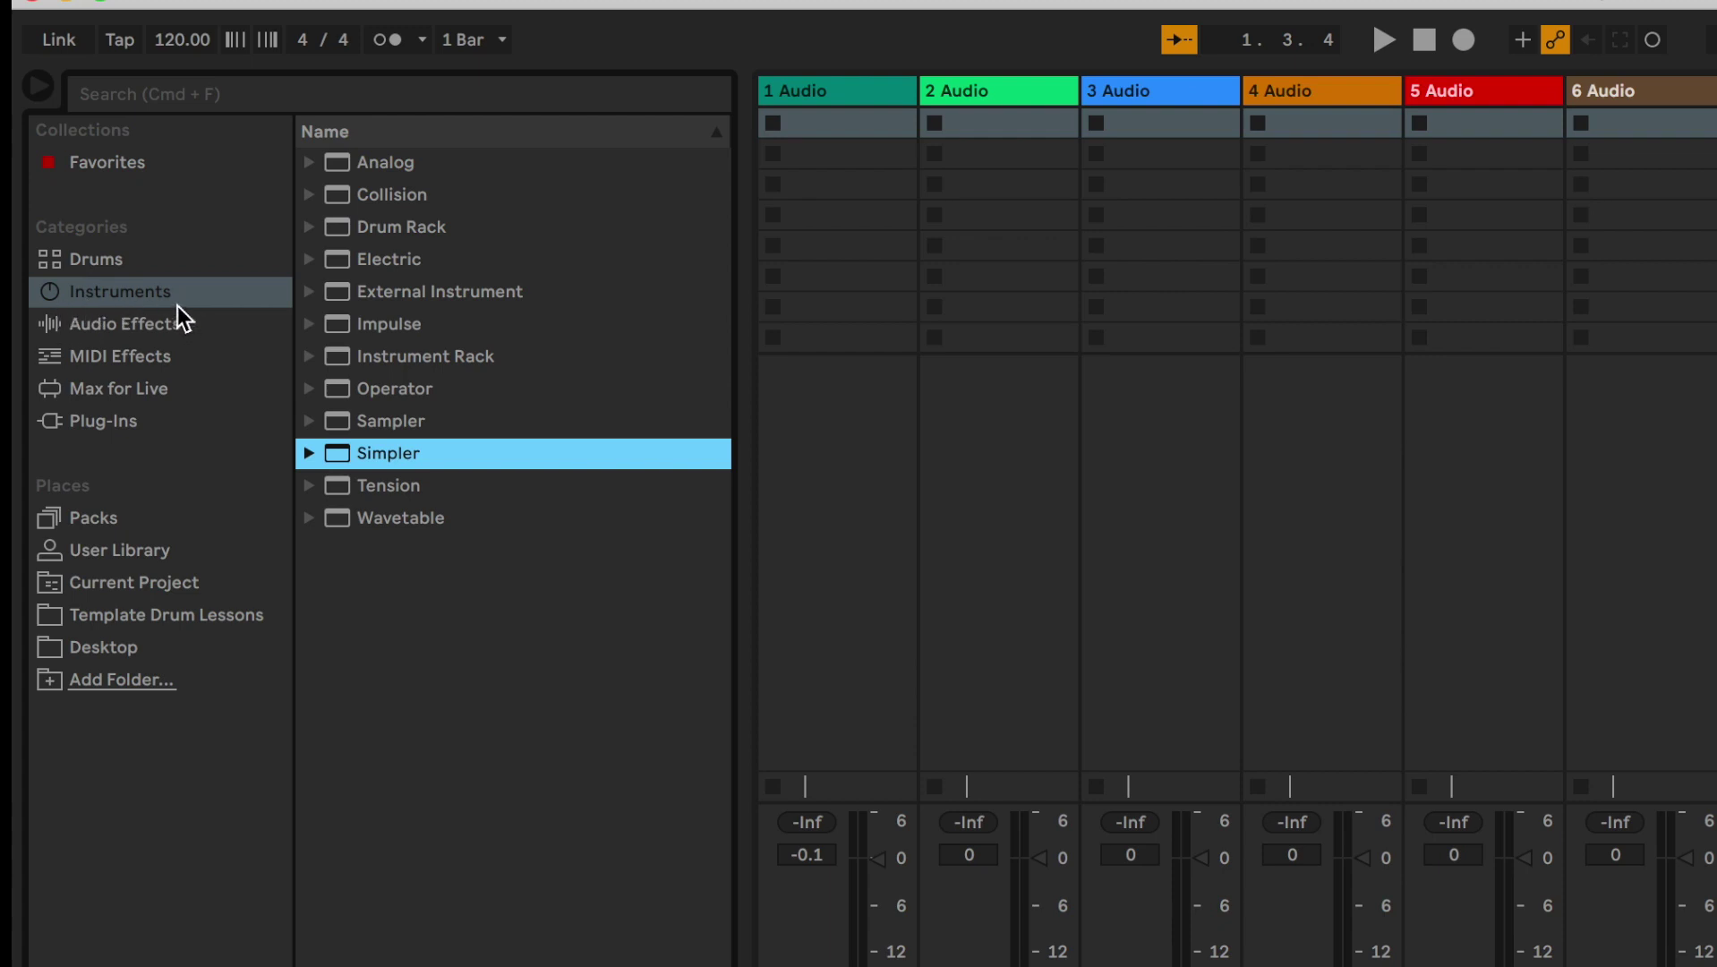
click(346, 162)
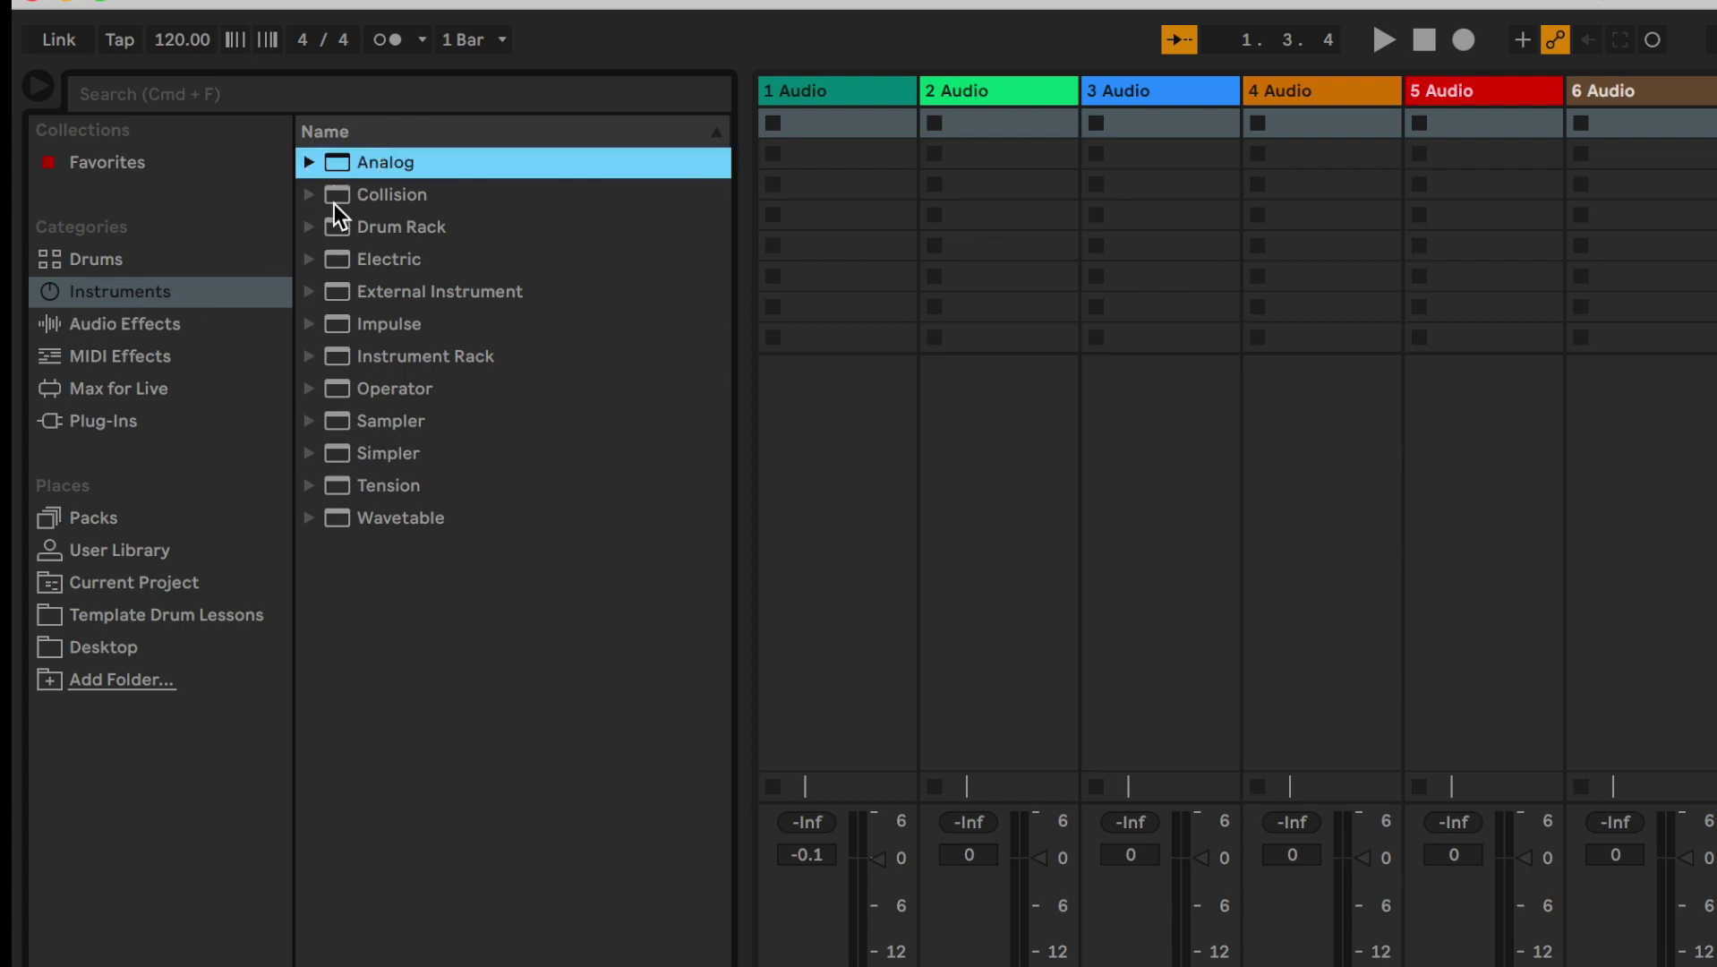
click(338, 195)
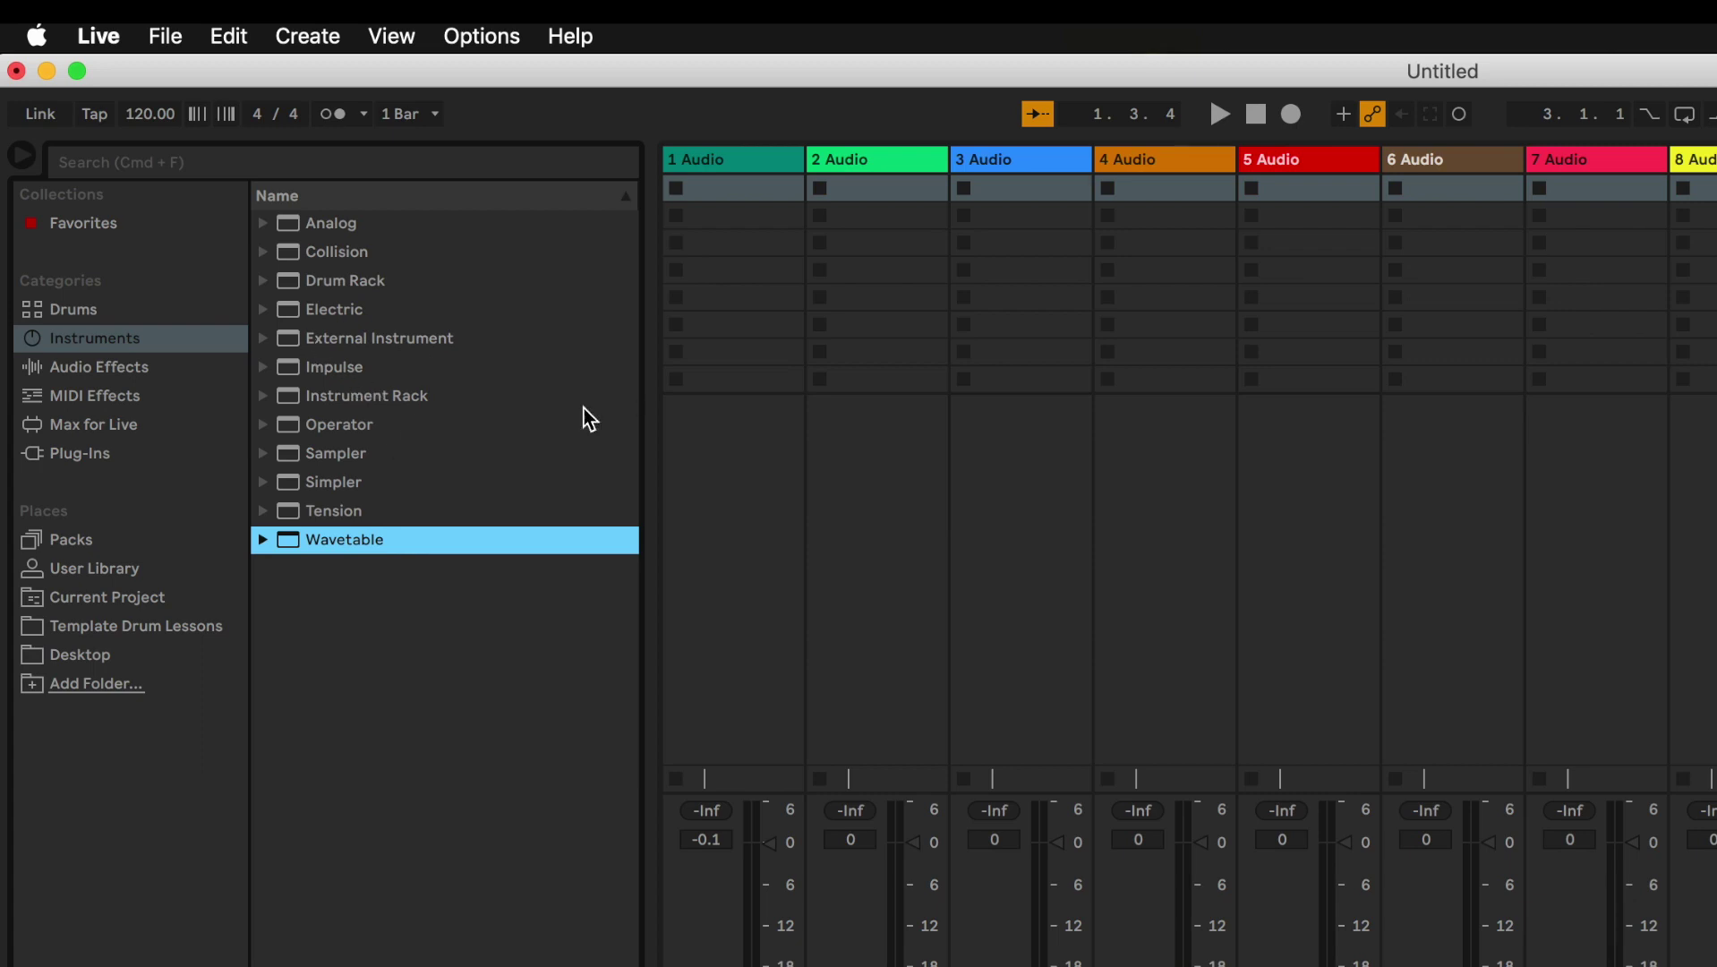
Re-expand Simpler's Ambient & Evolving folder and select the Aenfor.adg preset.
click(285, 485)
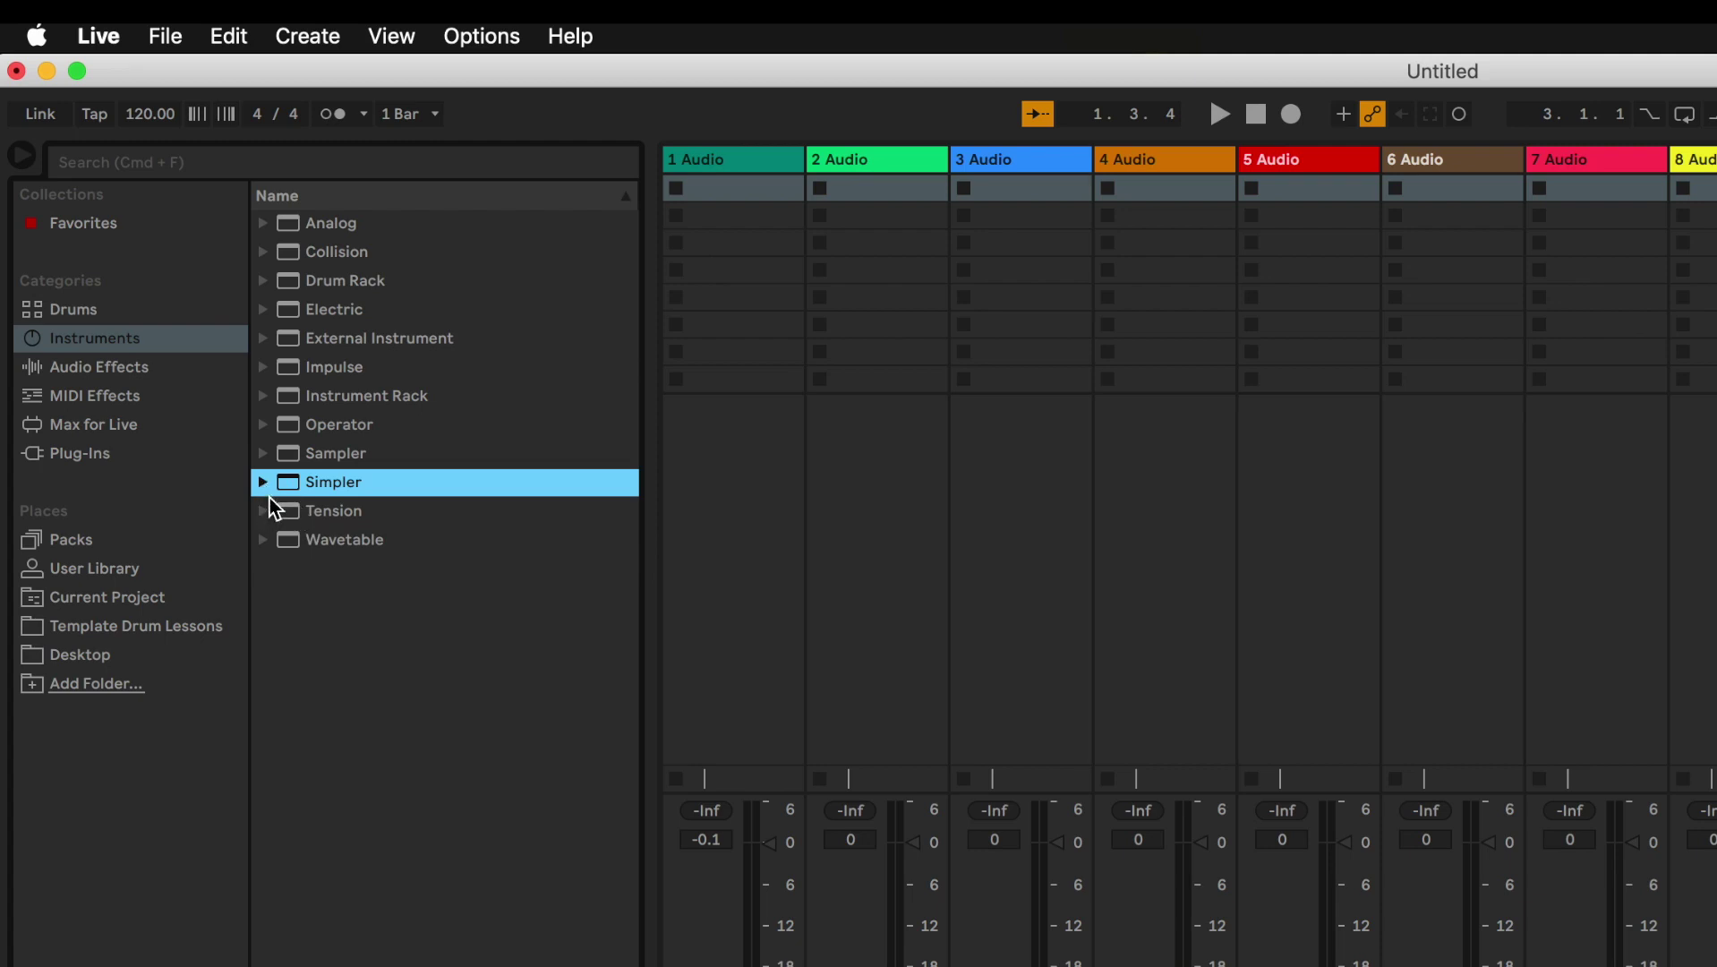
click(263, 483)
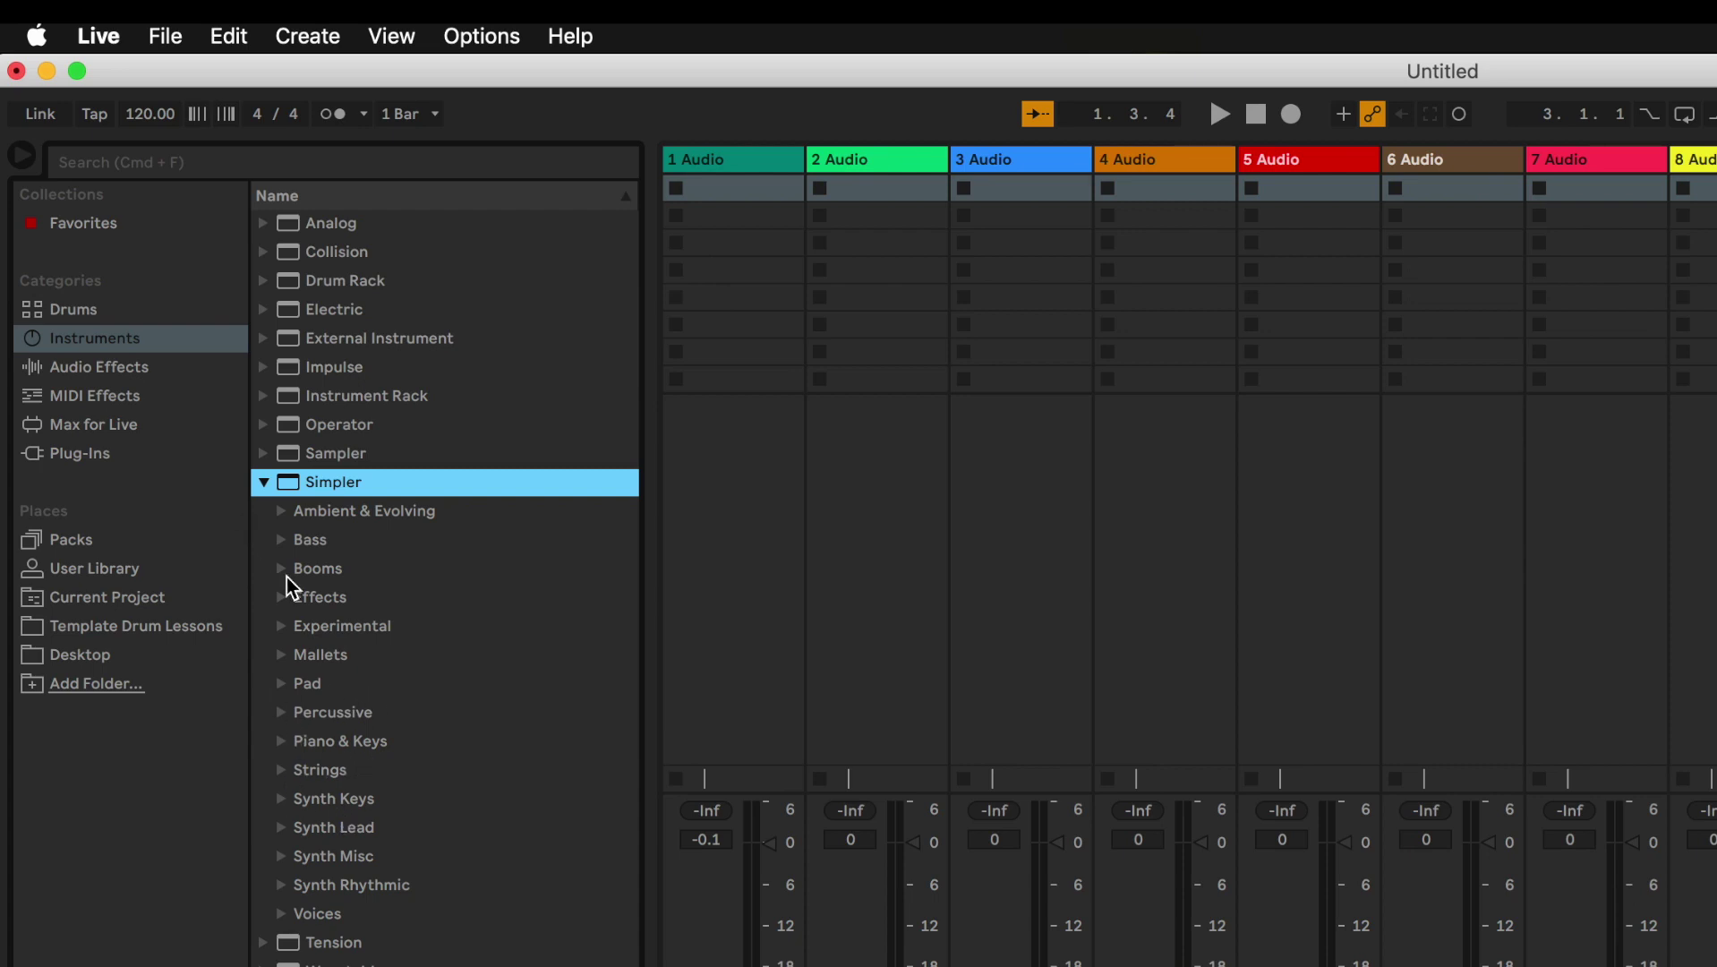
click(283, 516)
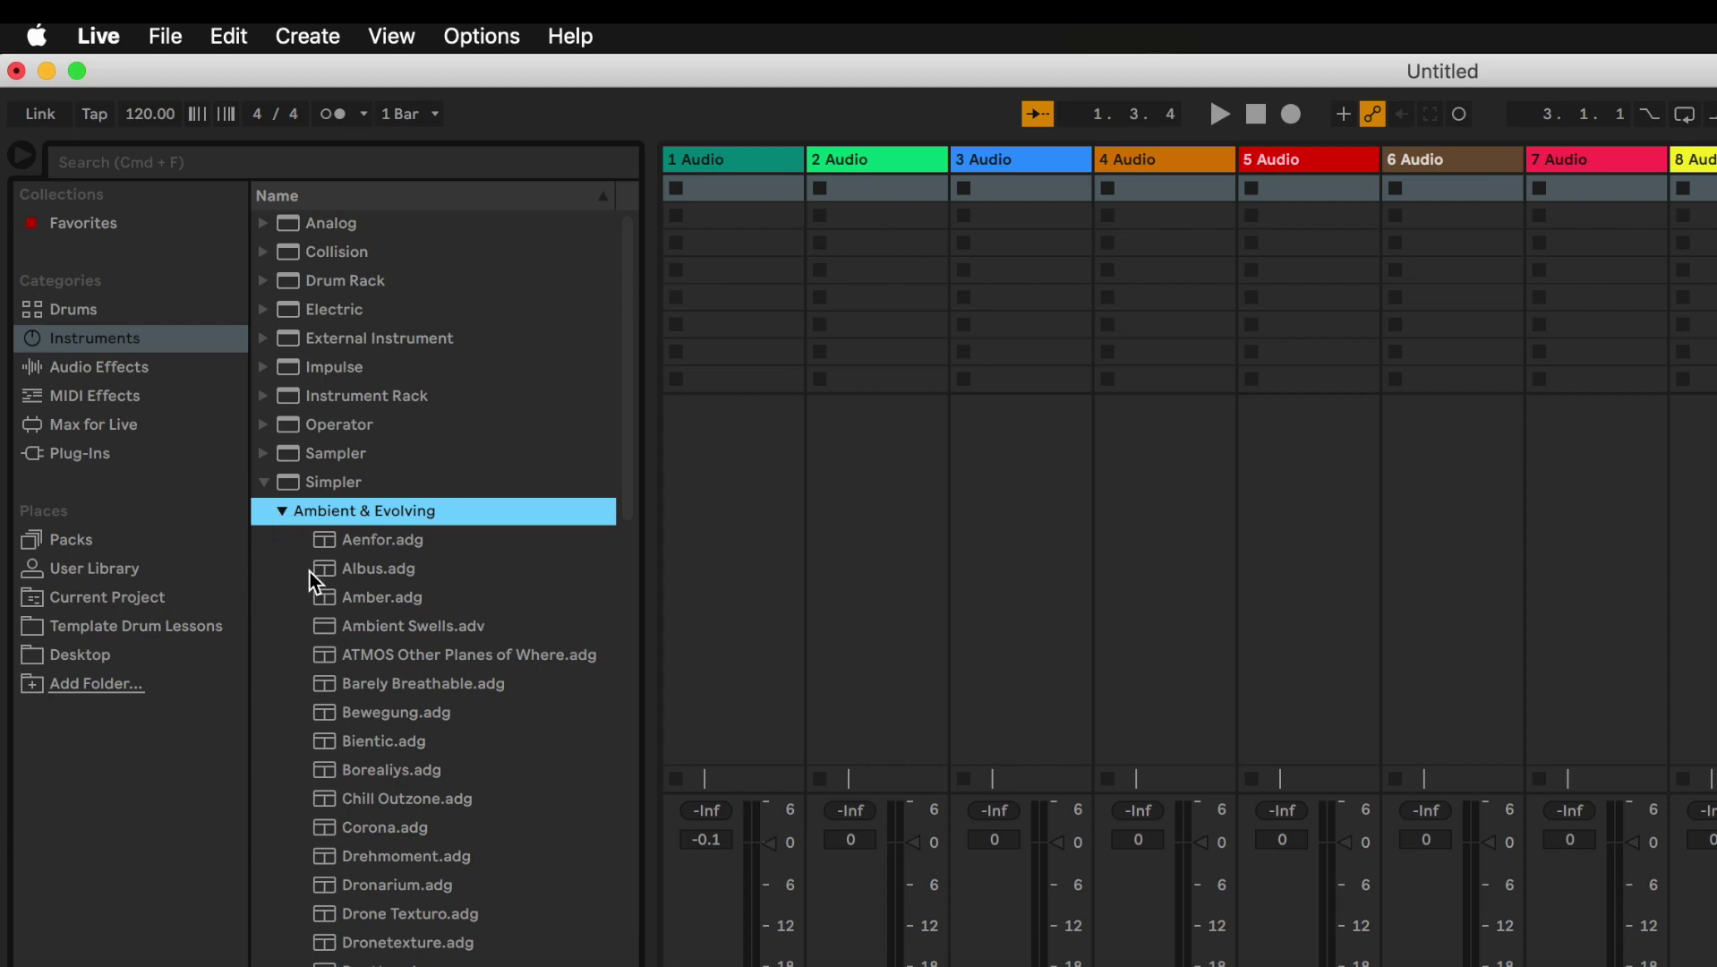
click(281, 510)
click(263, 484)
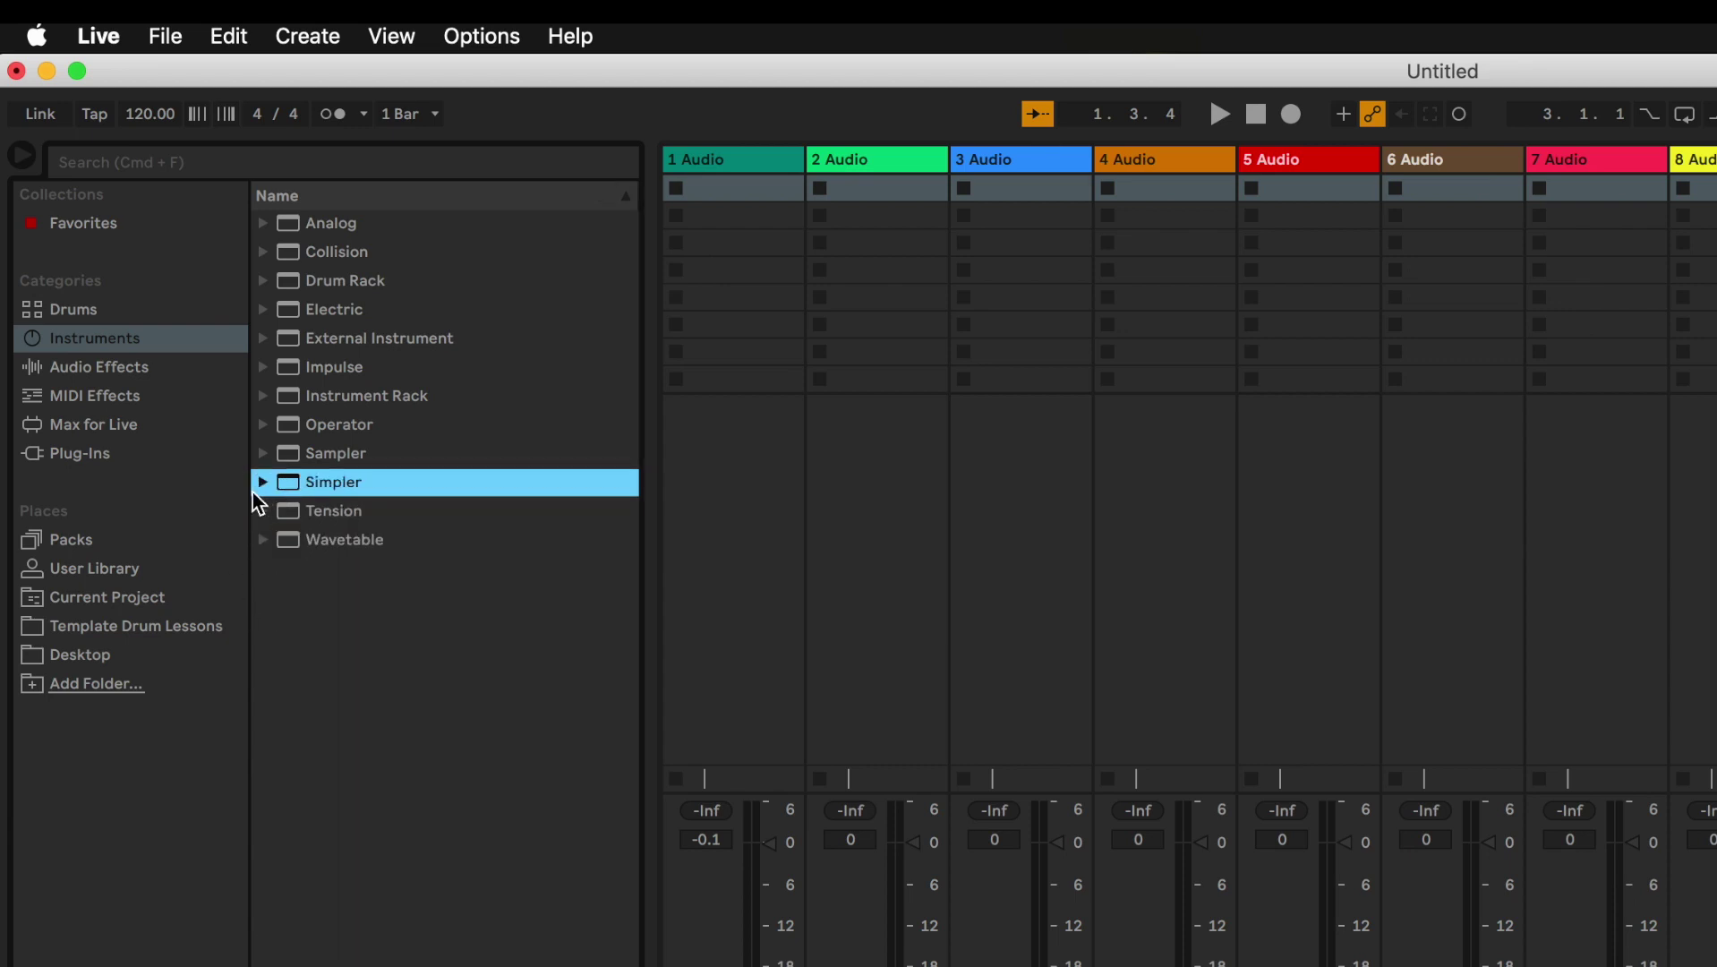
click(263, 483)
click(282, 515)
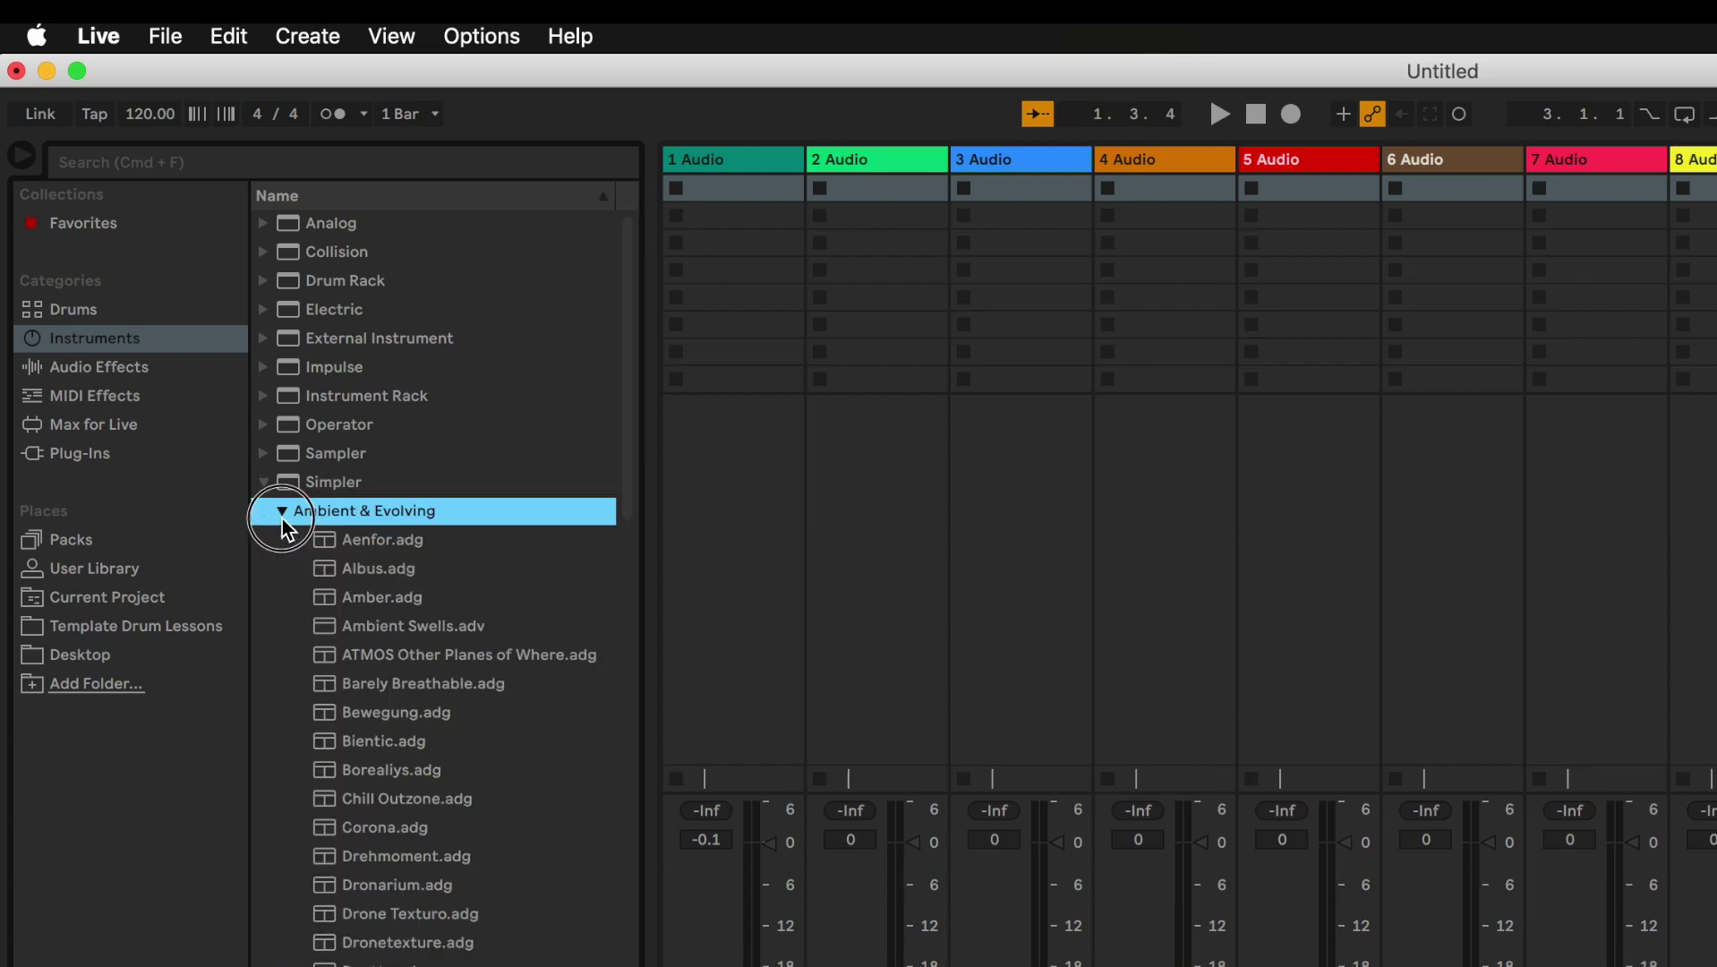
click(287, 540)
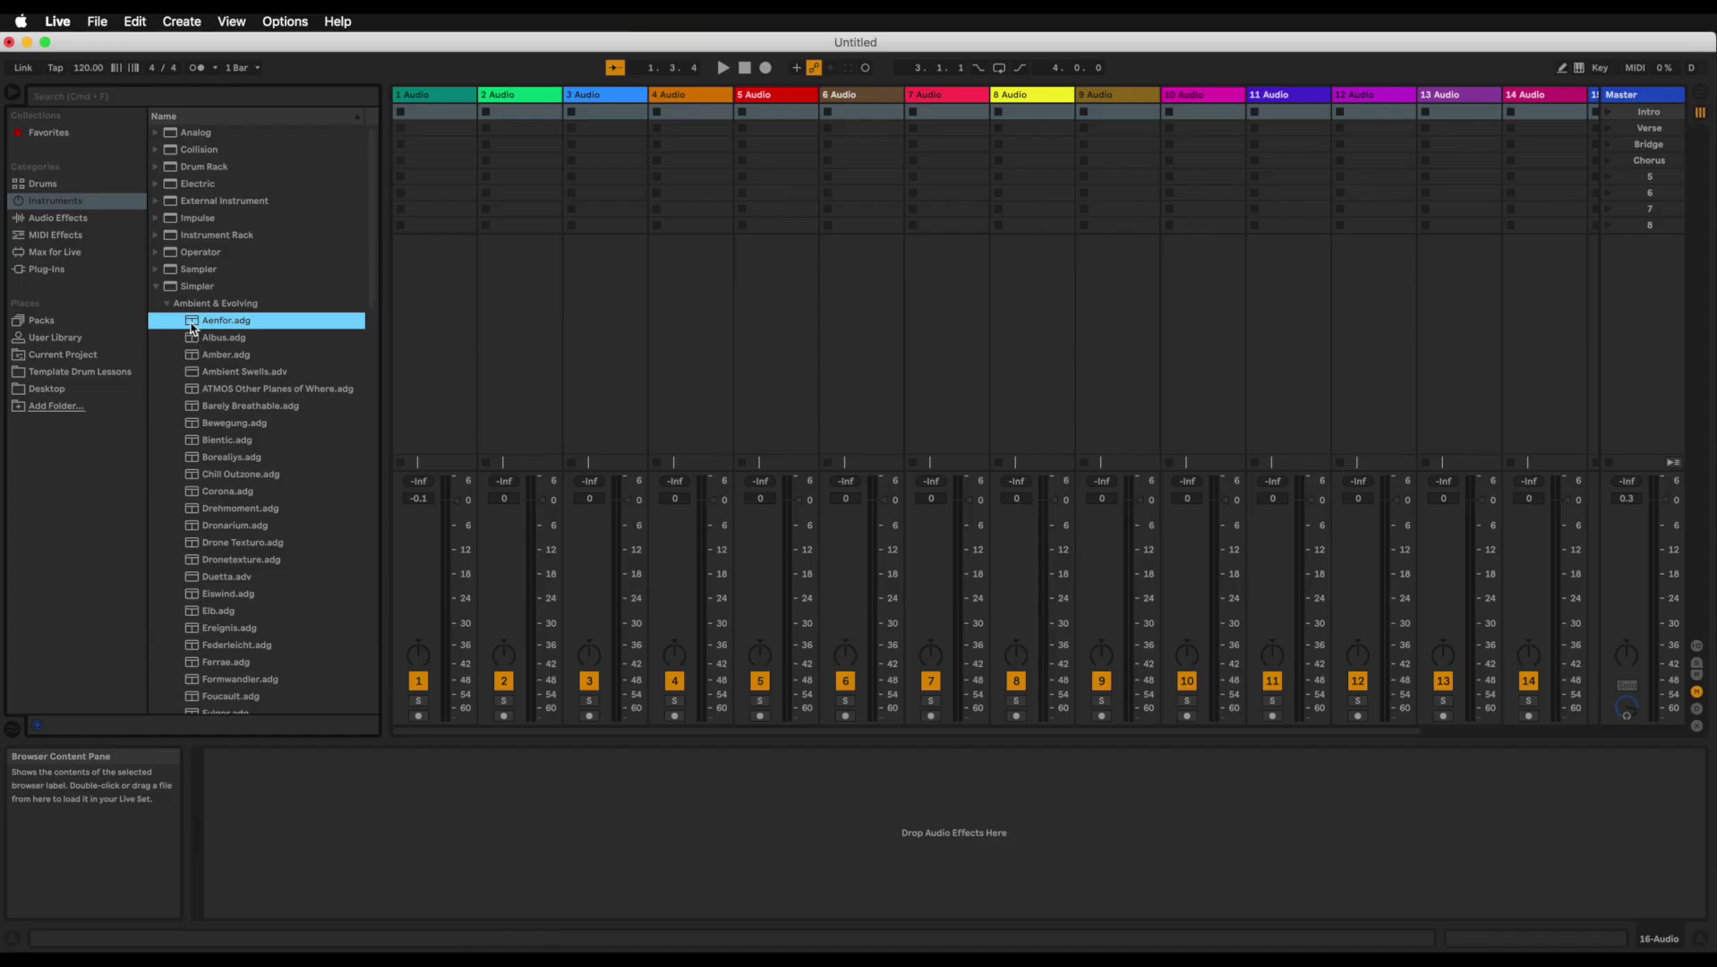
Load Aenfor.adg onto a new track, 17 Aenfor, and select that track.
double_click(191, 328)
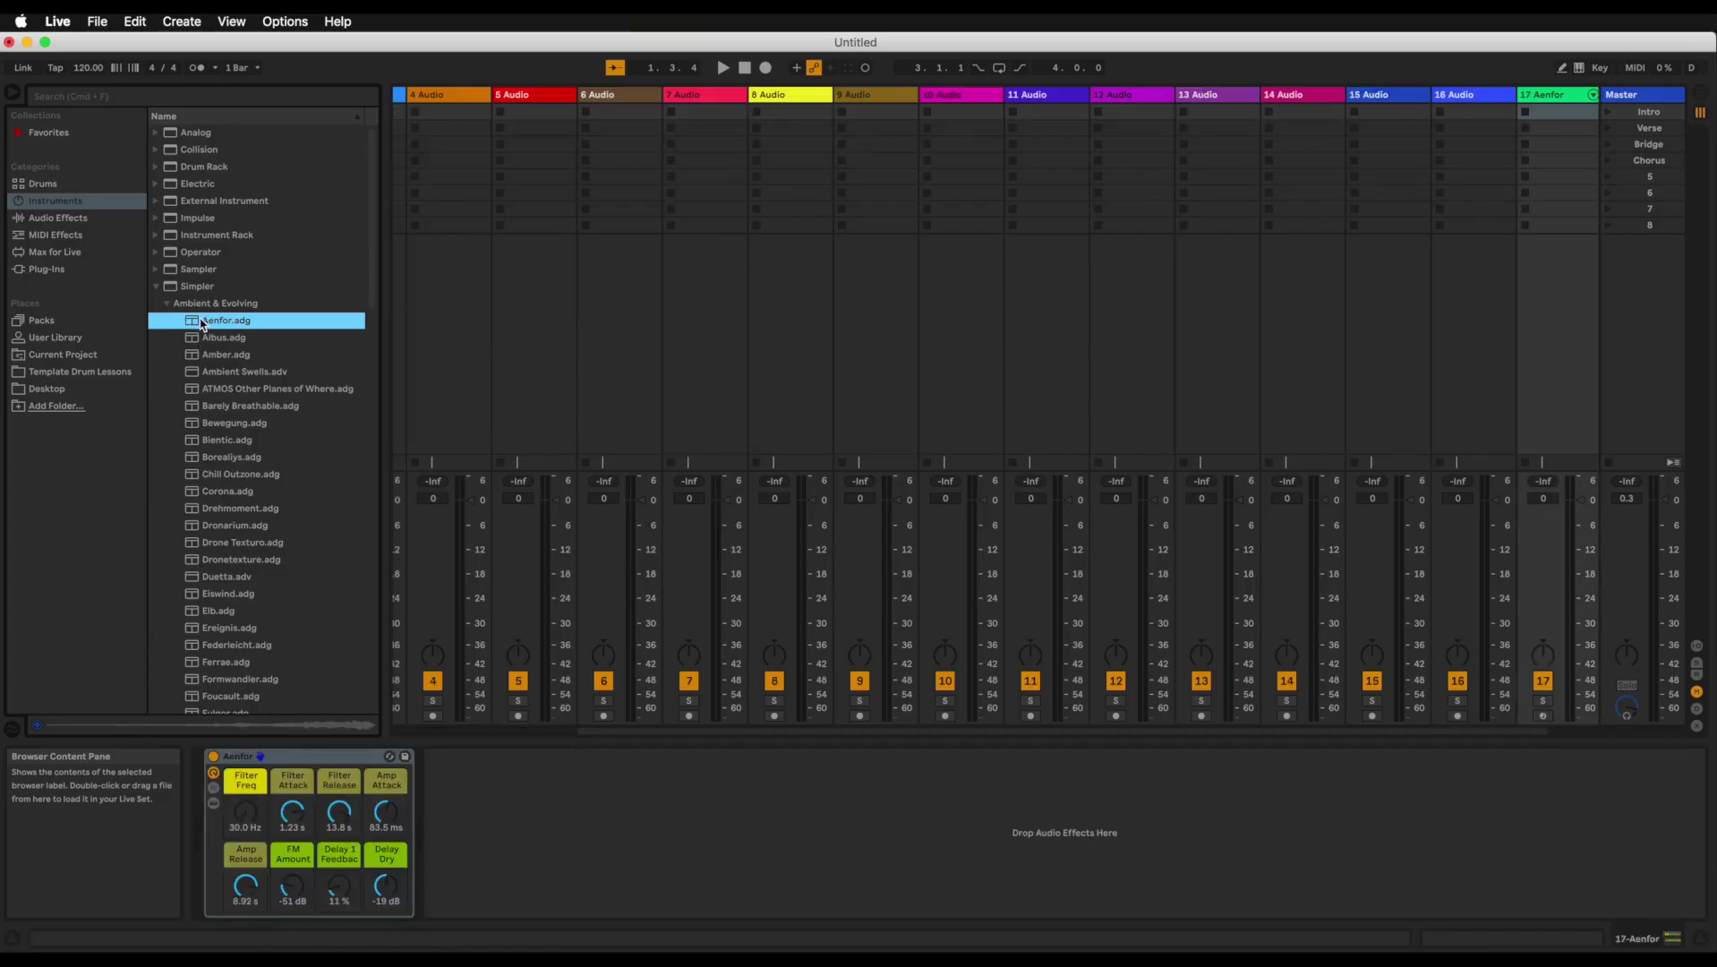
click(1542, 100)
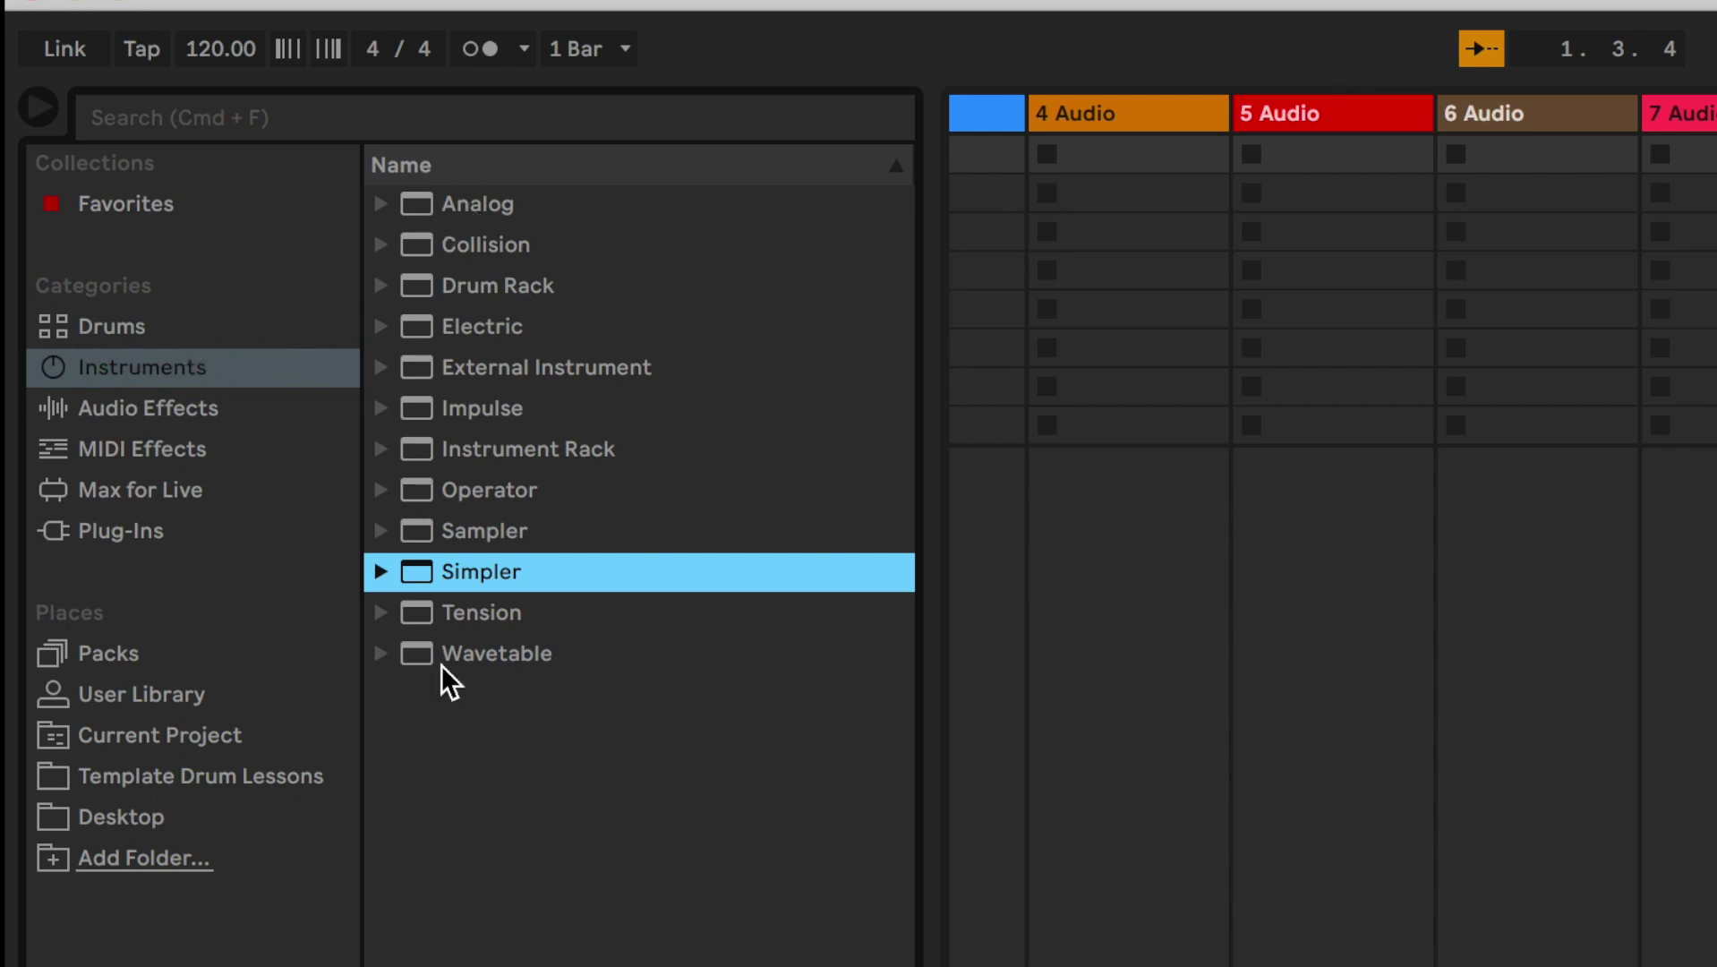
Scroll through the Audio Effects list, then move on to the Max for Live devices.
click(97, 410)
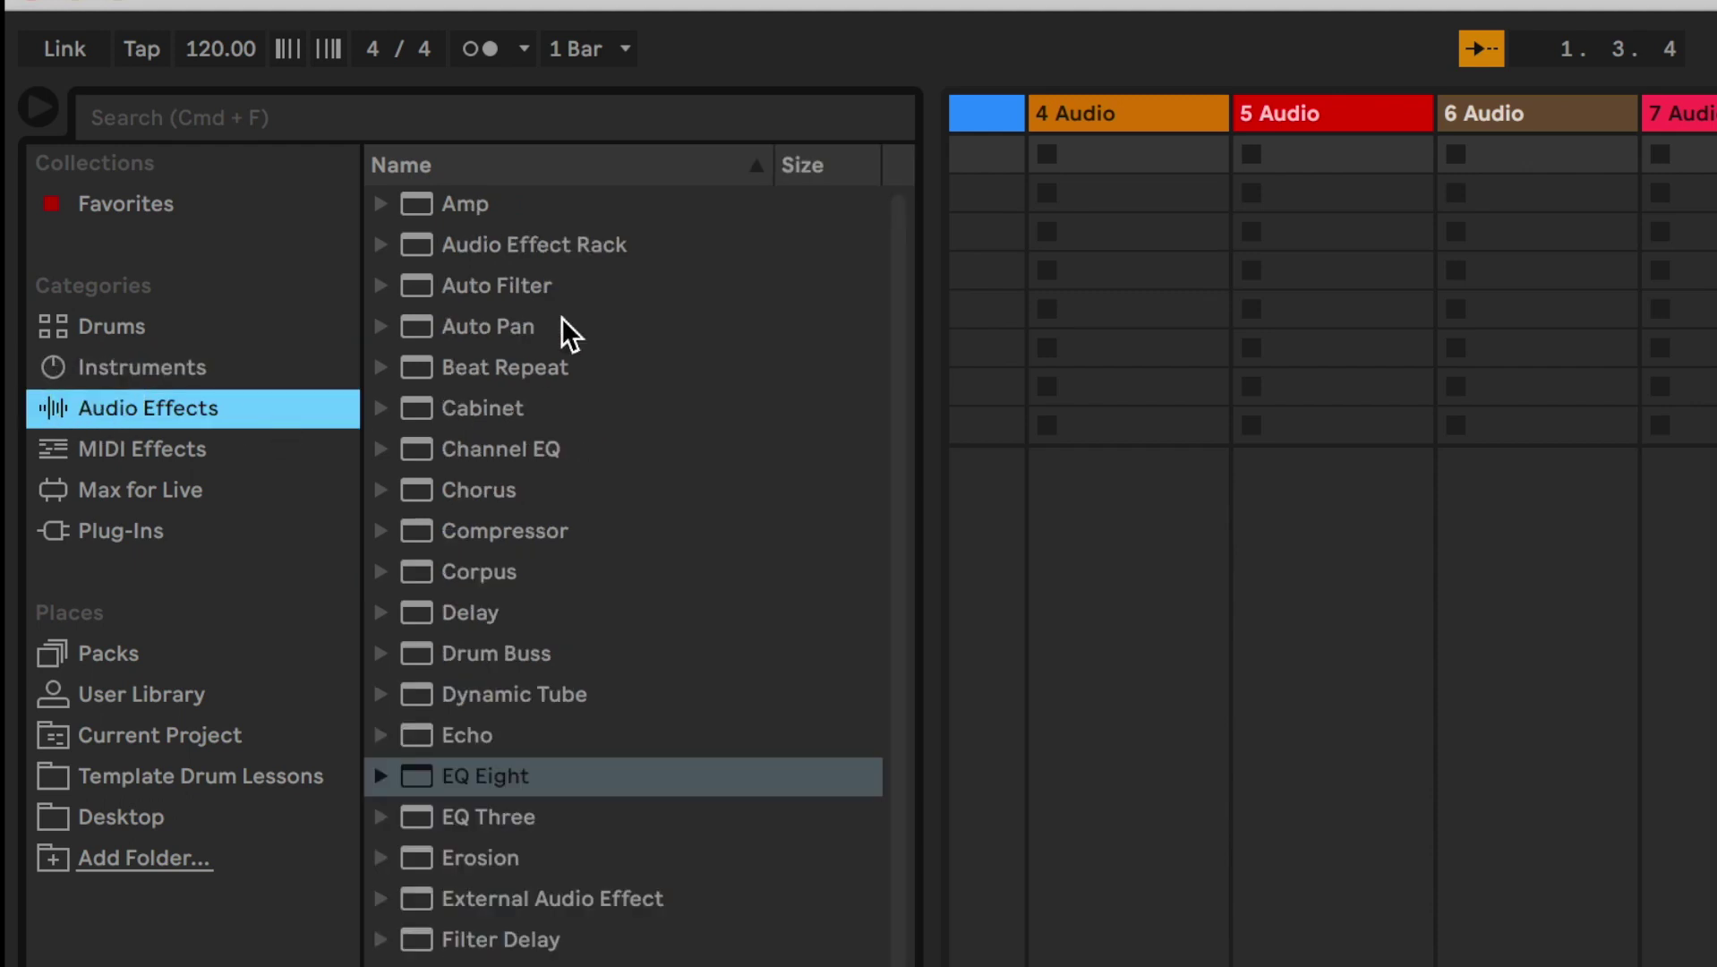
scroll(537, 403, down, 4)
scroll(539, 606, up, 6)
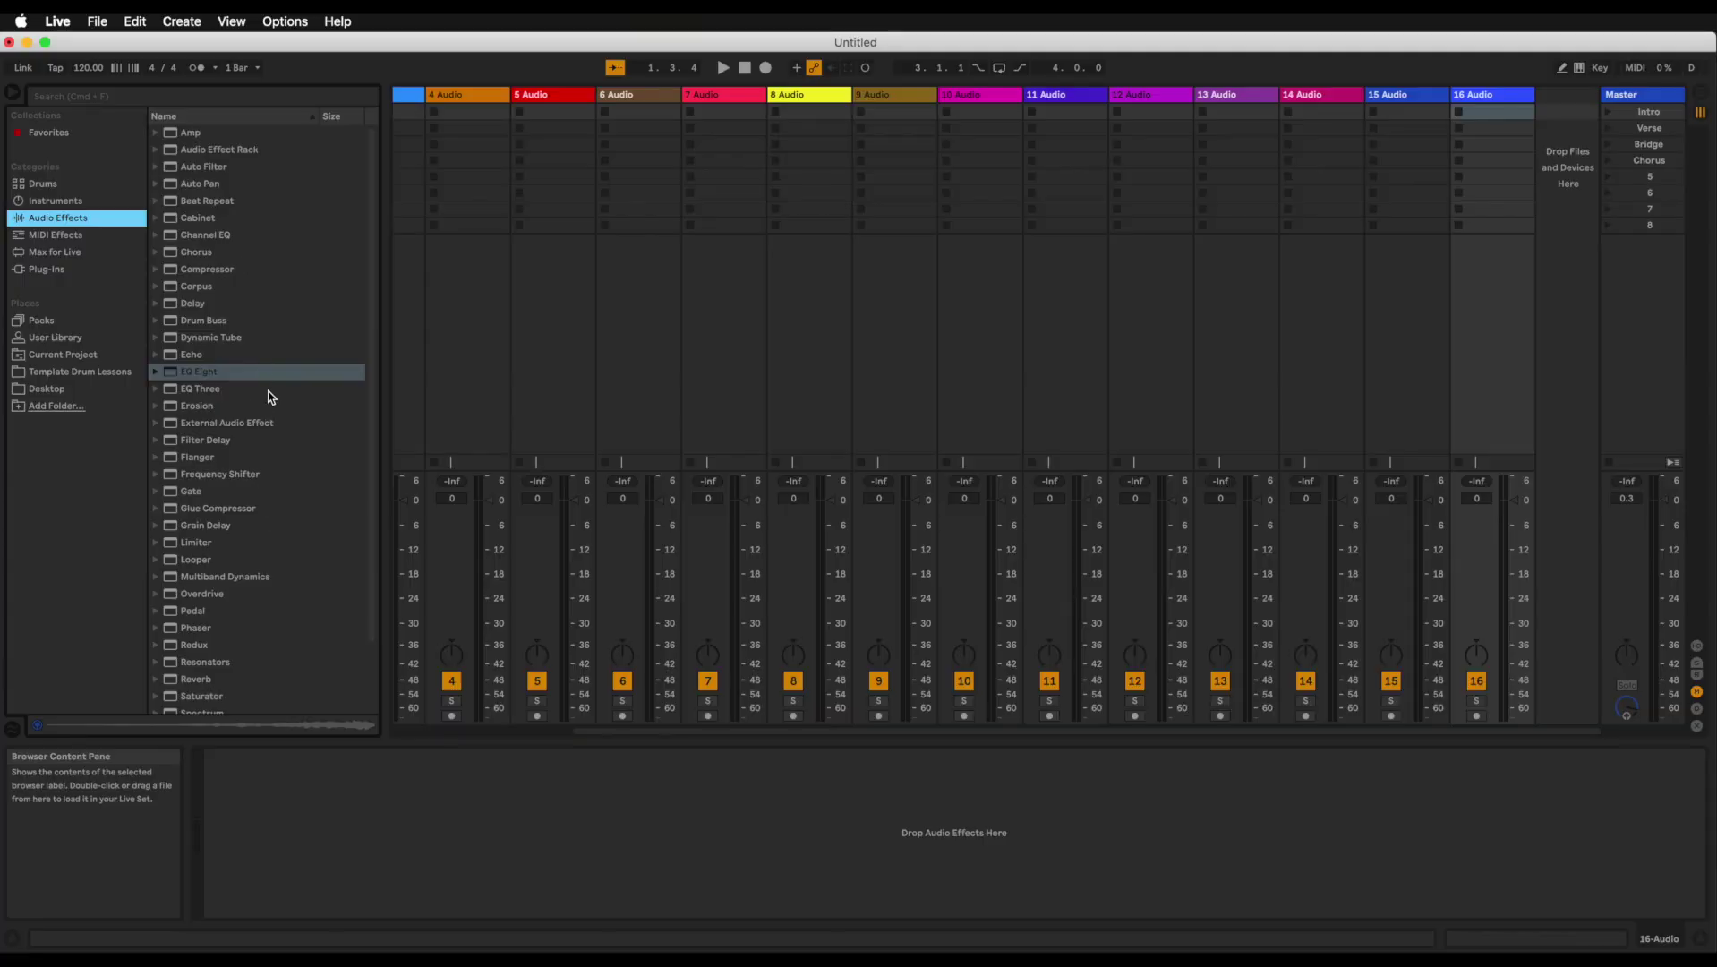
scroll(324, 176, down, 3)
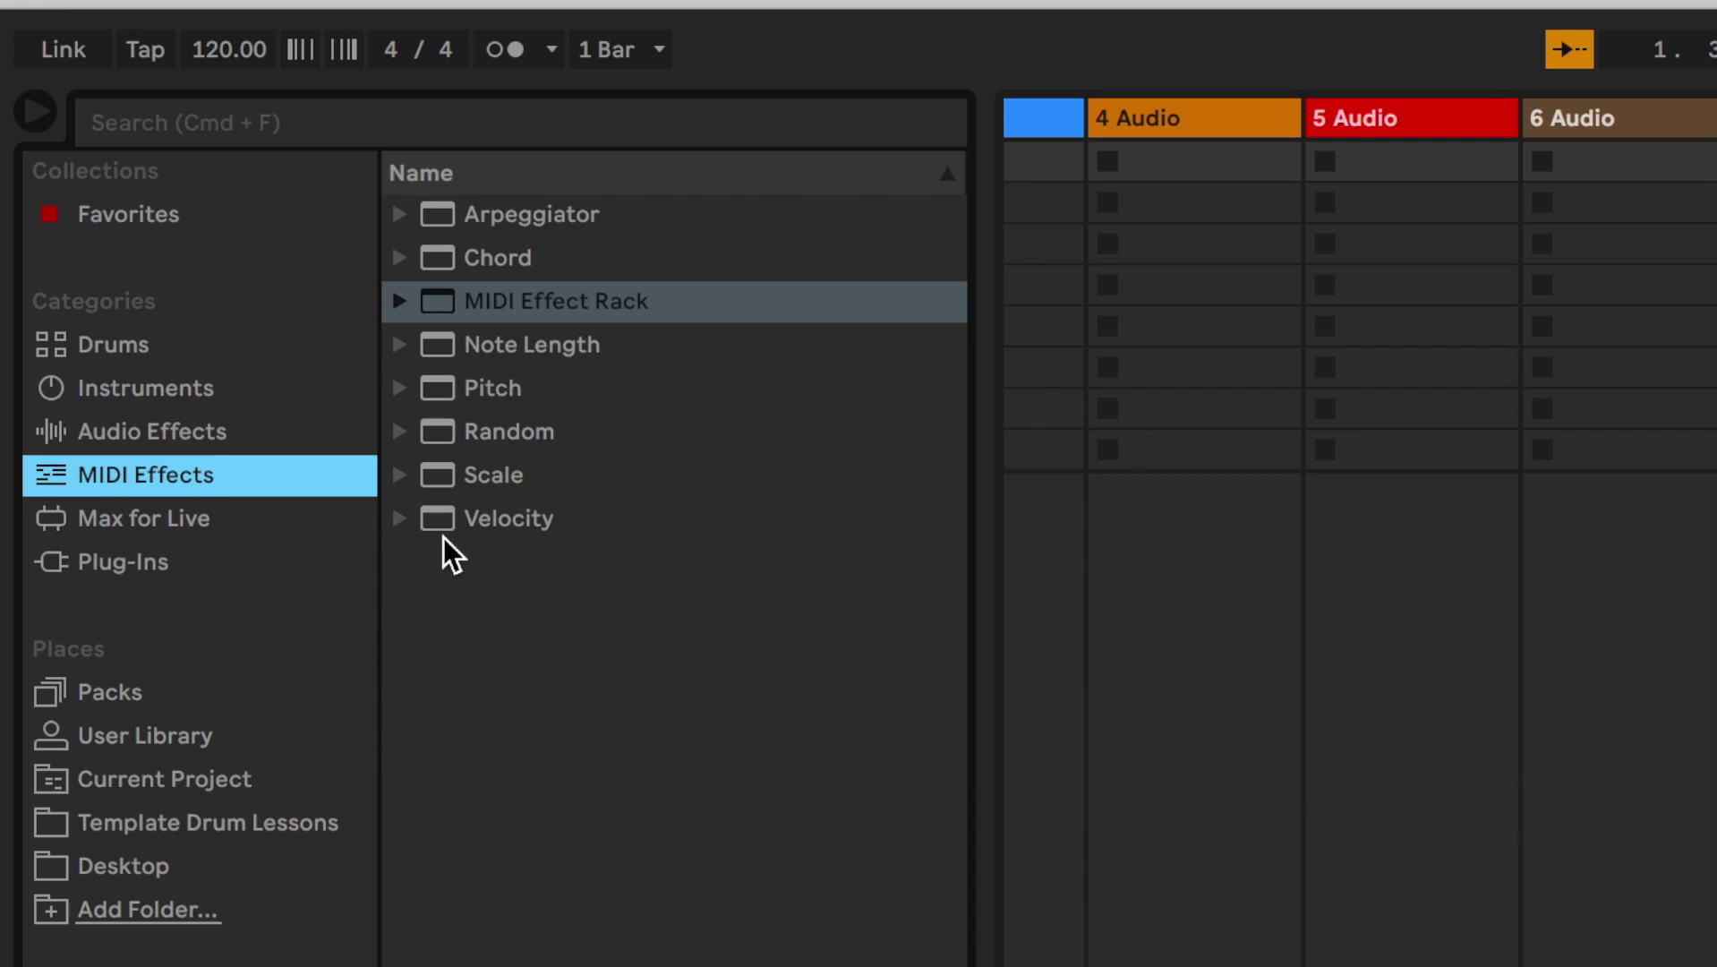
click(81, 522)
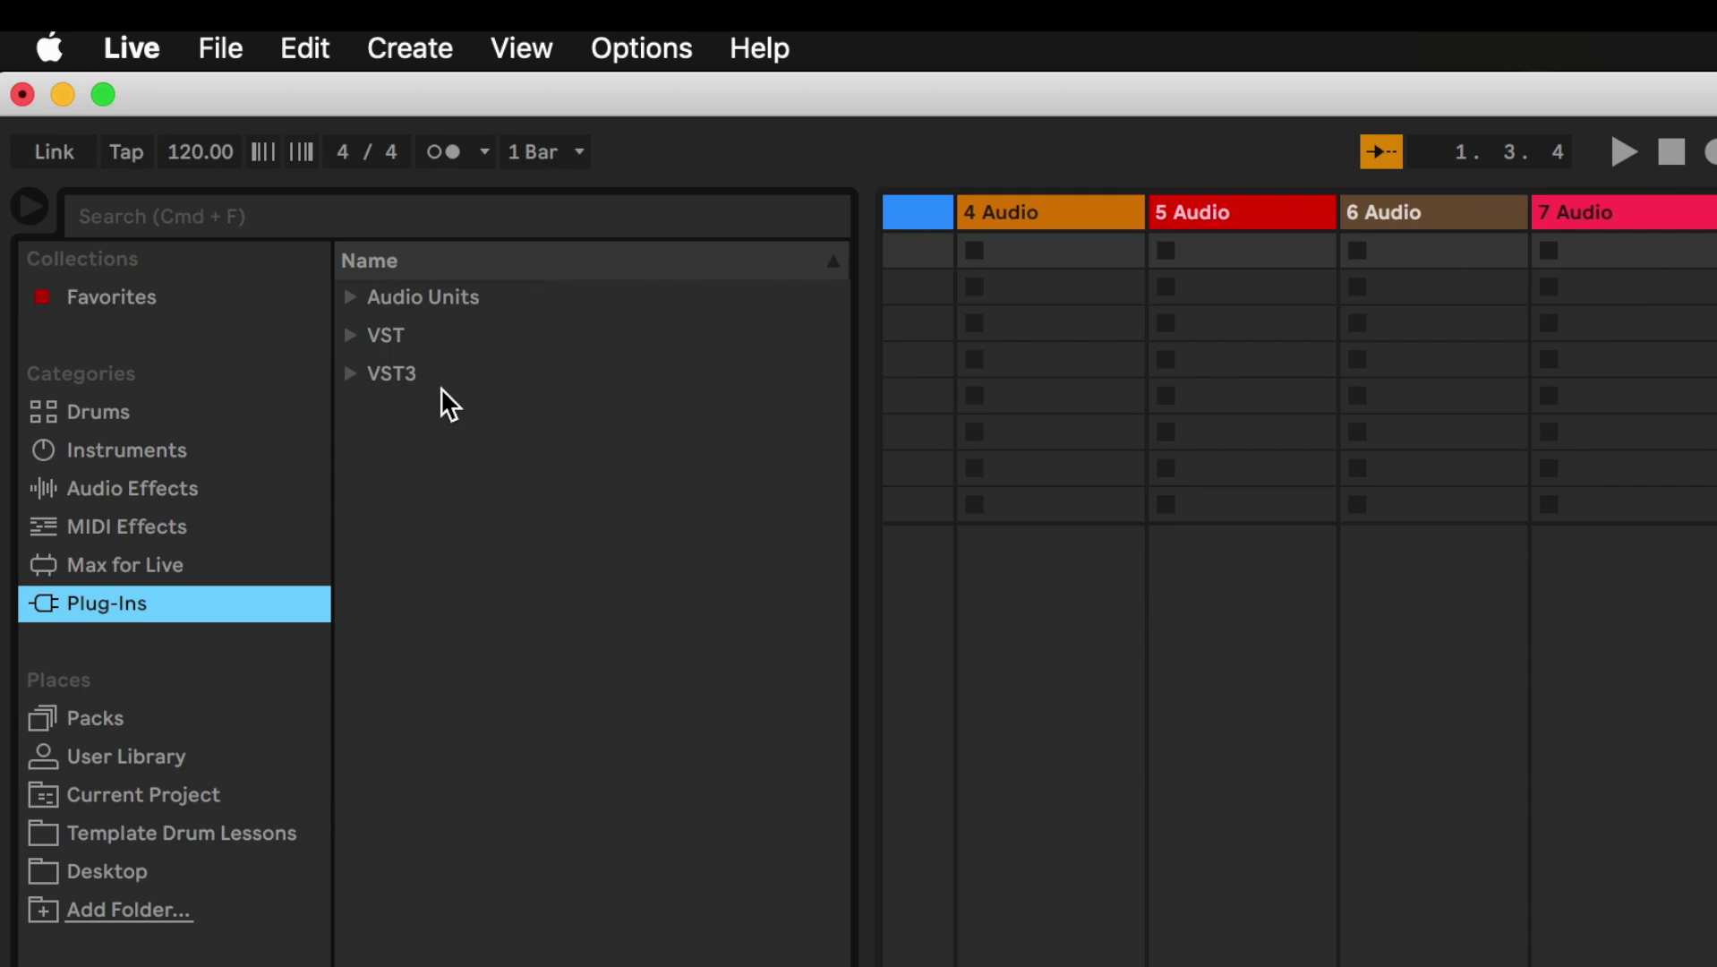
Expand Audio Units and Native Instruments, drag Absynth 5 without loading it, then collapse Native Instruments.
click(350, 305)
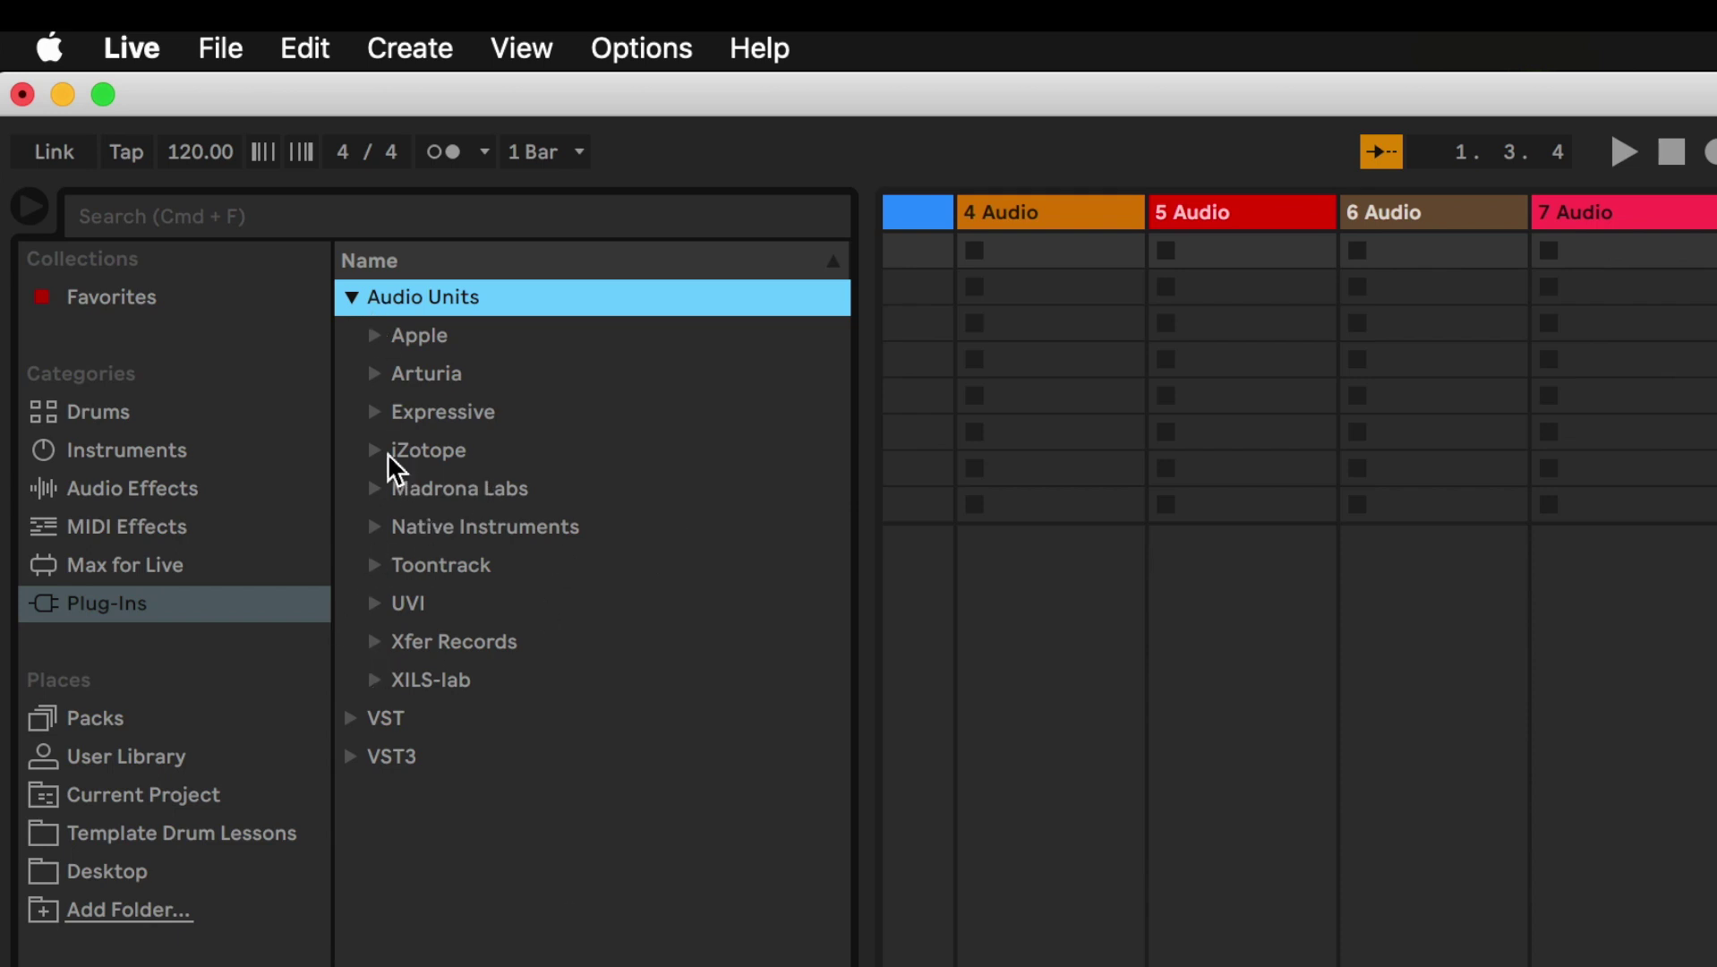
click(372, 530)
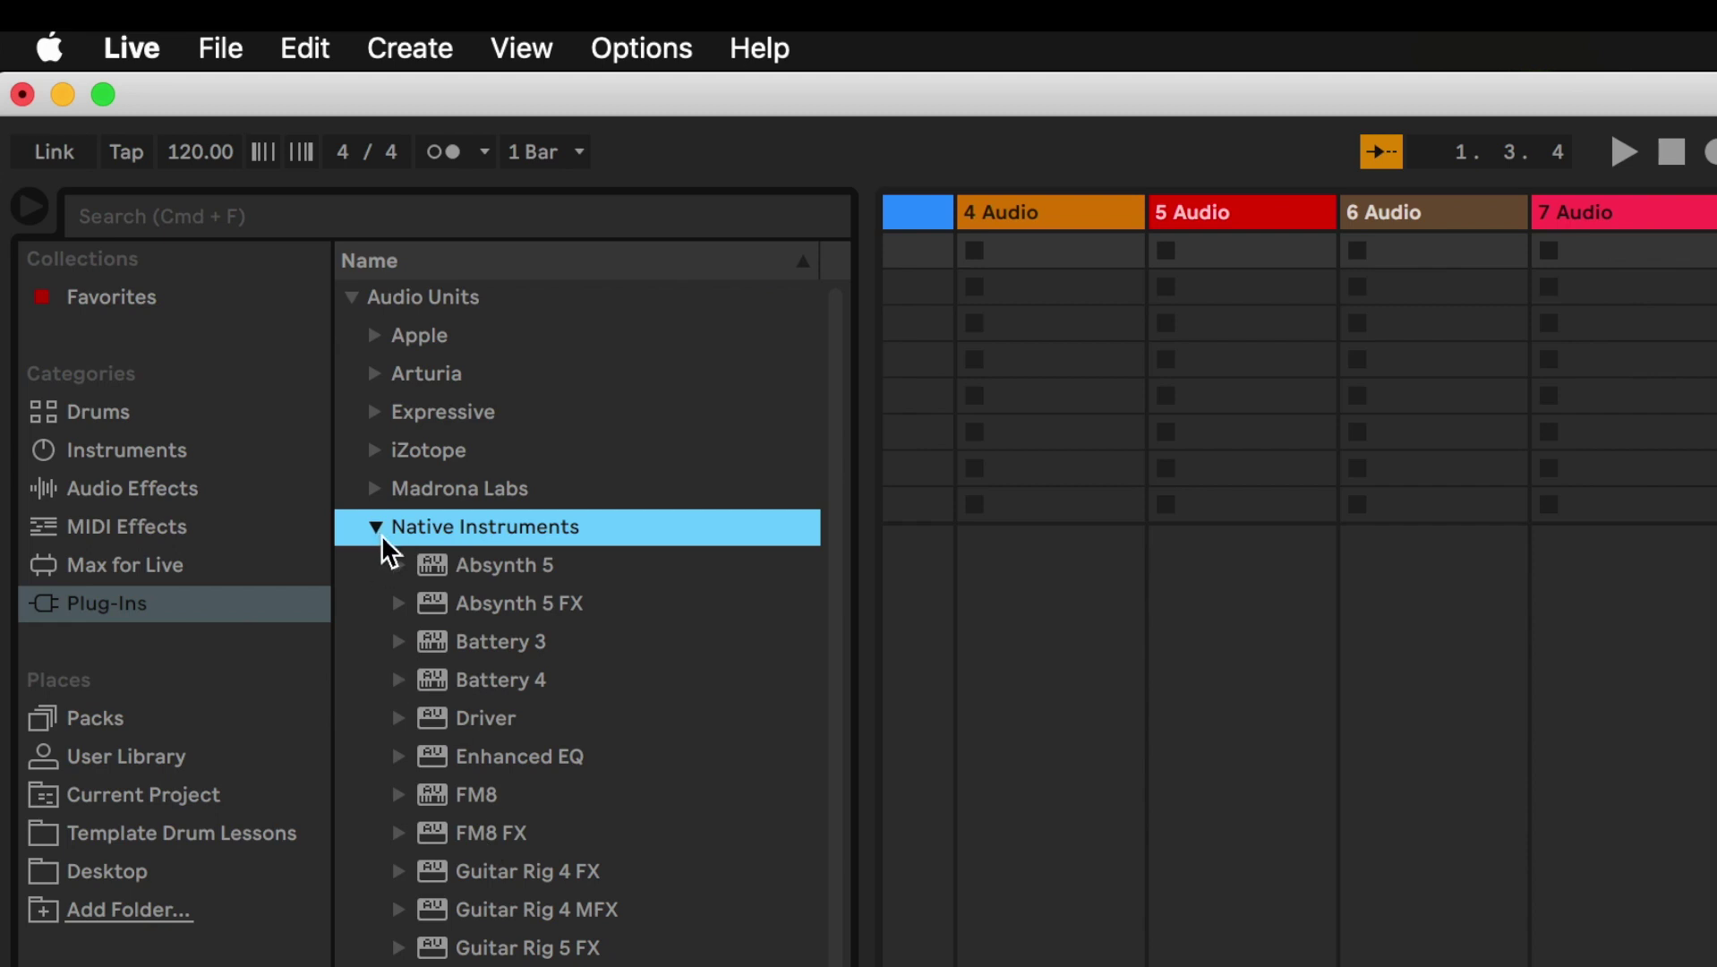
drag(435, 566, 463, 620)
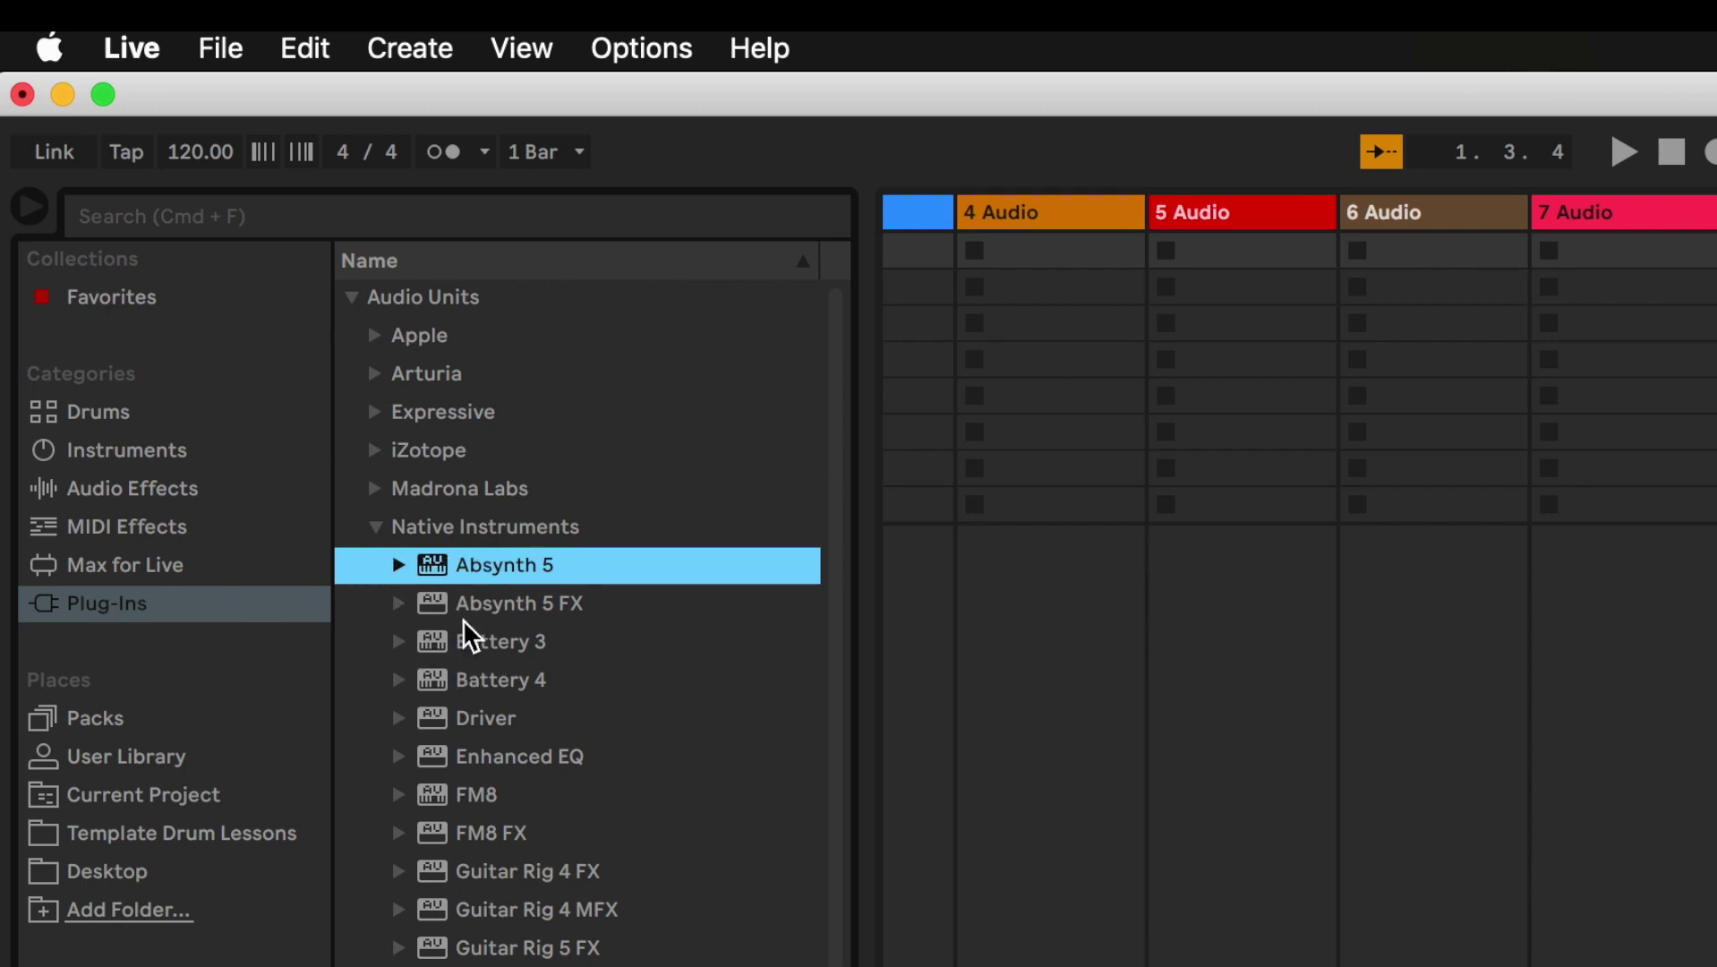
click(375, 526)
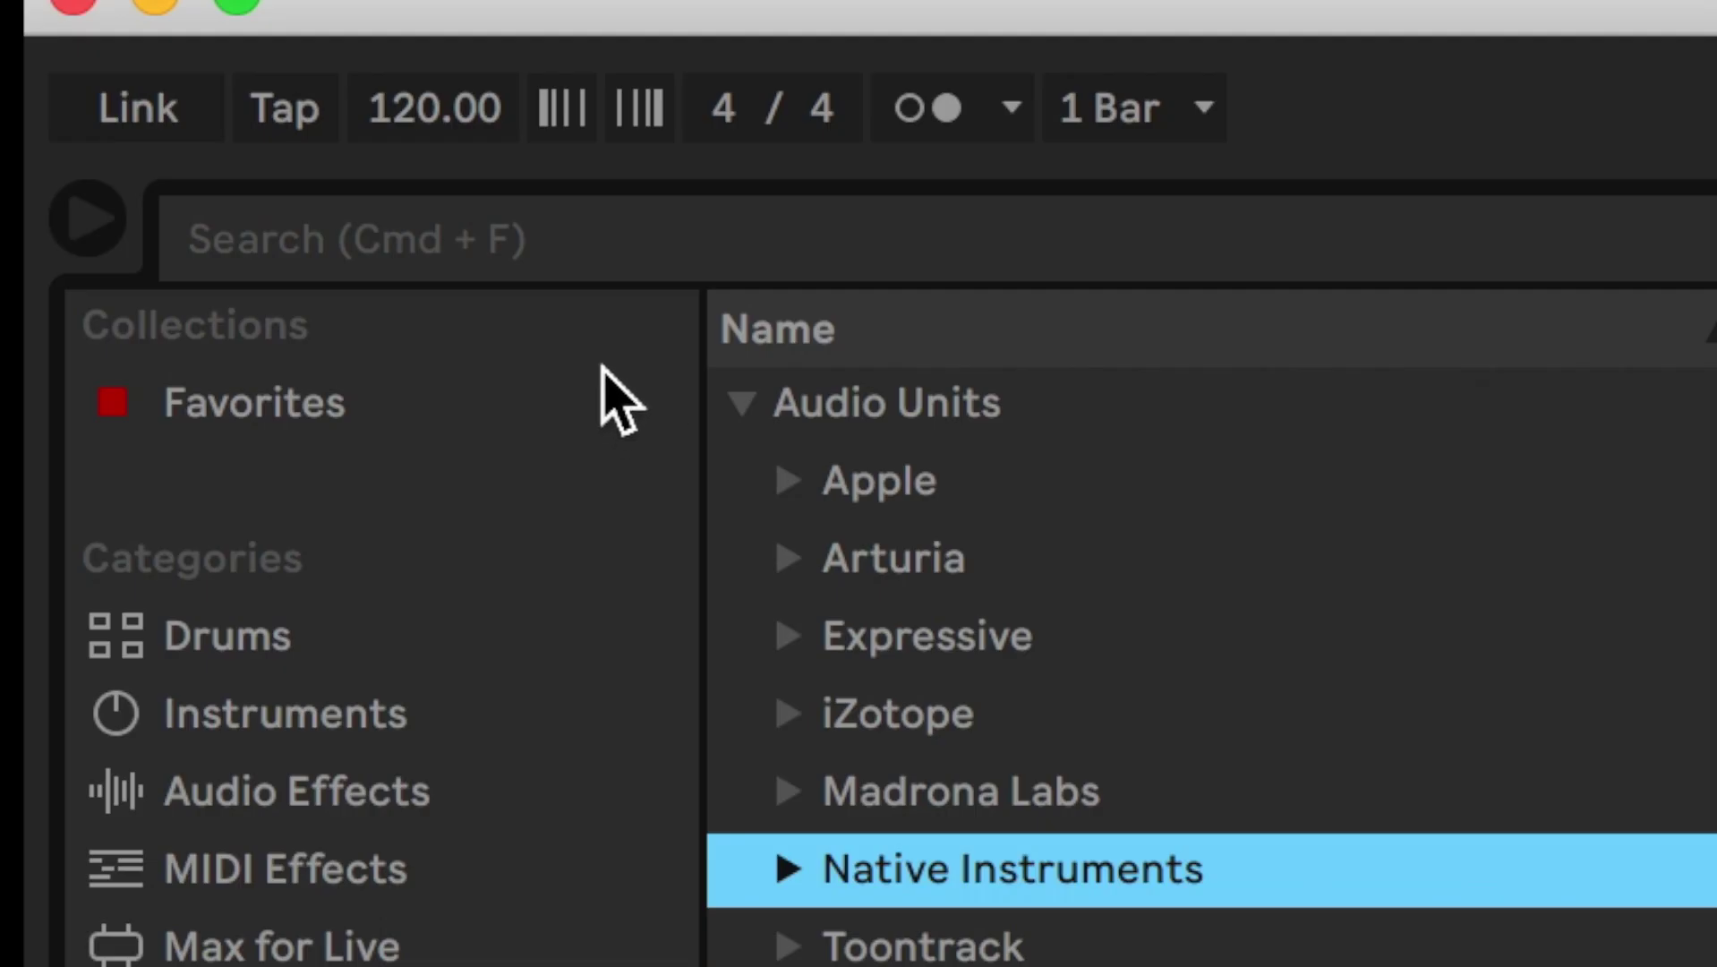
Edit the Collections list so the Orange collection shows beside Favorites.
mouse_move(138, 123)
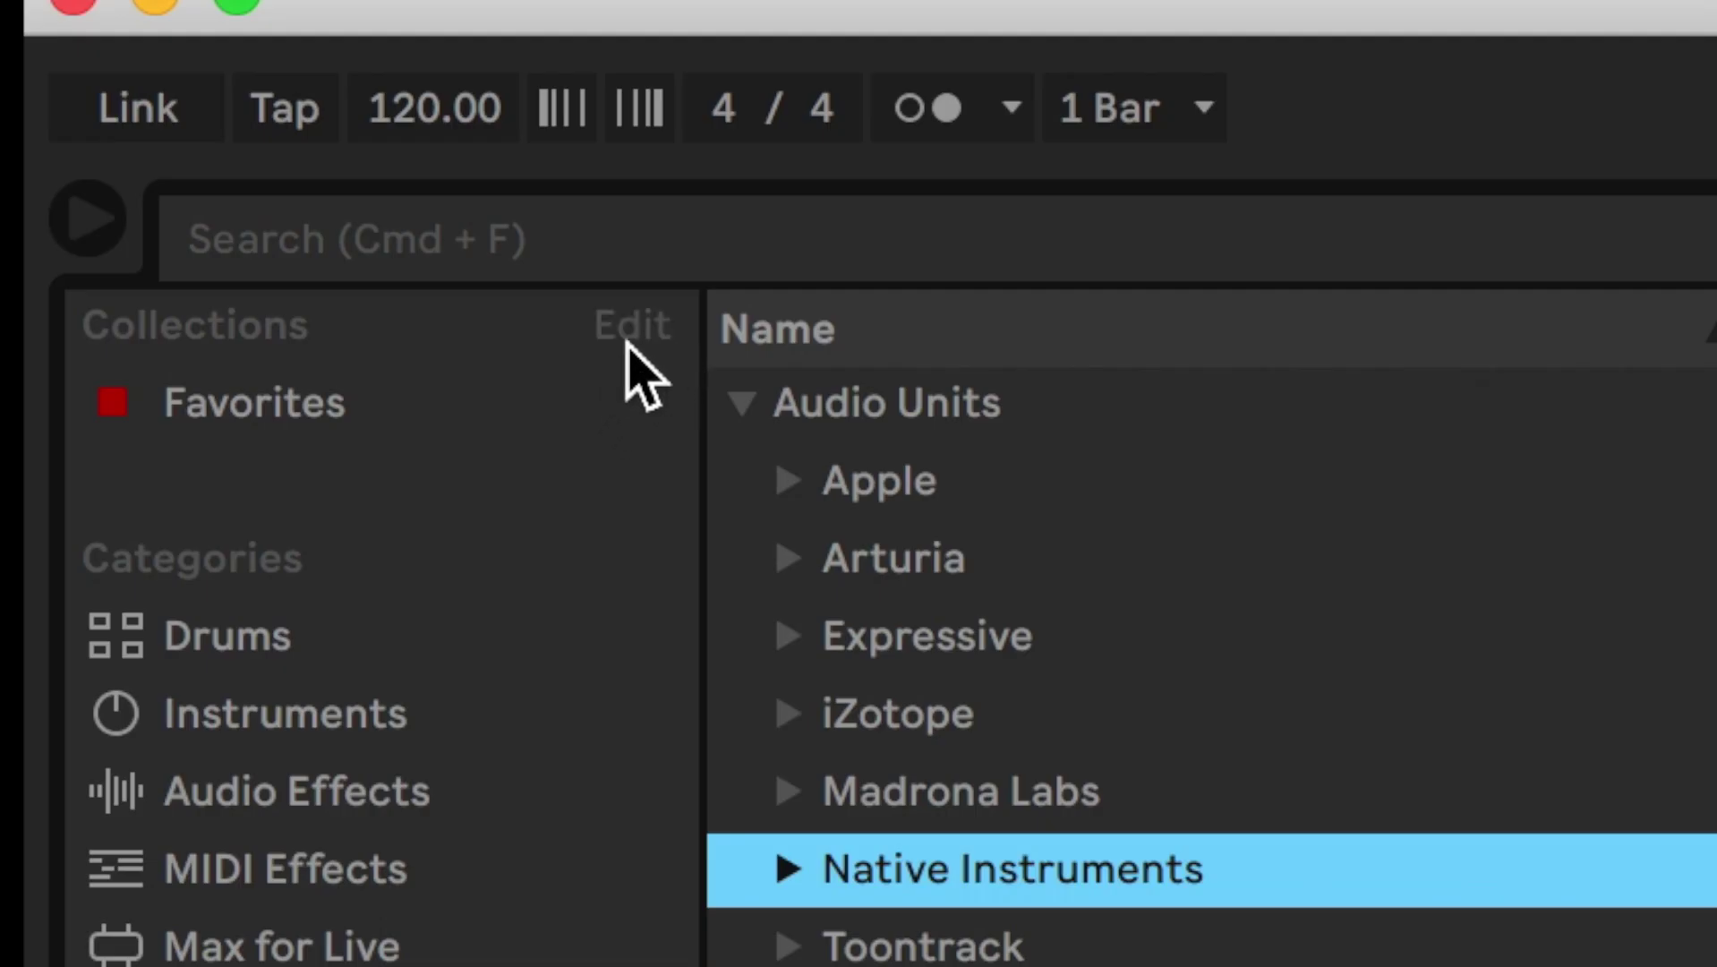
click(629, 341)
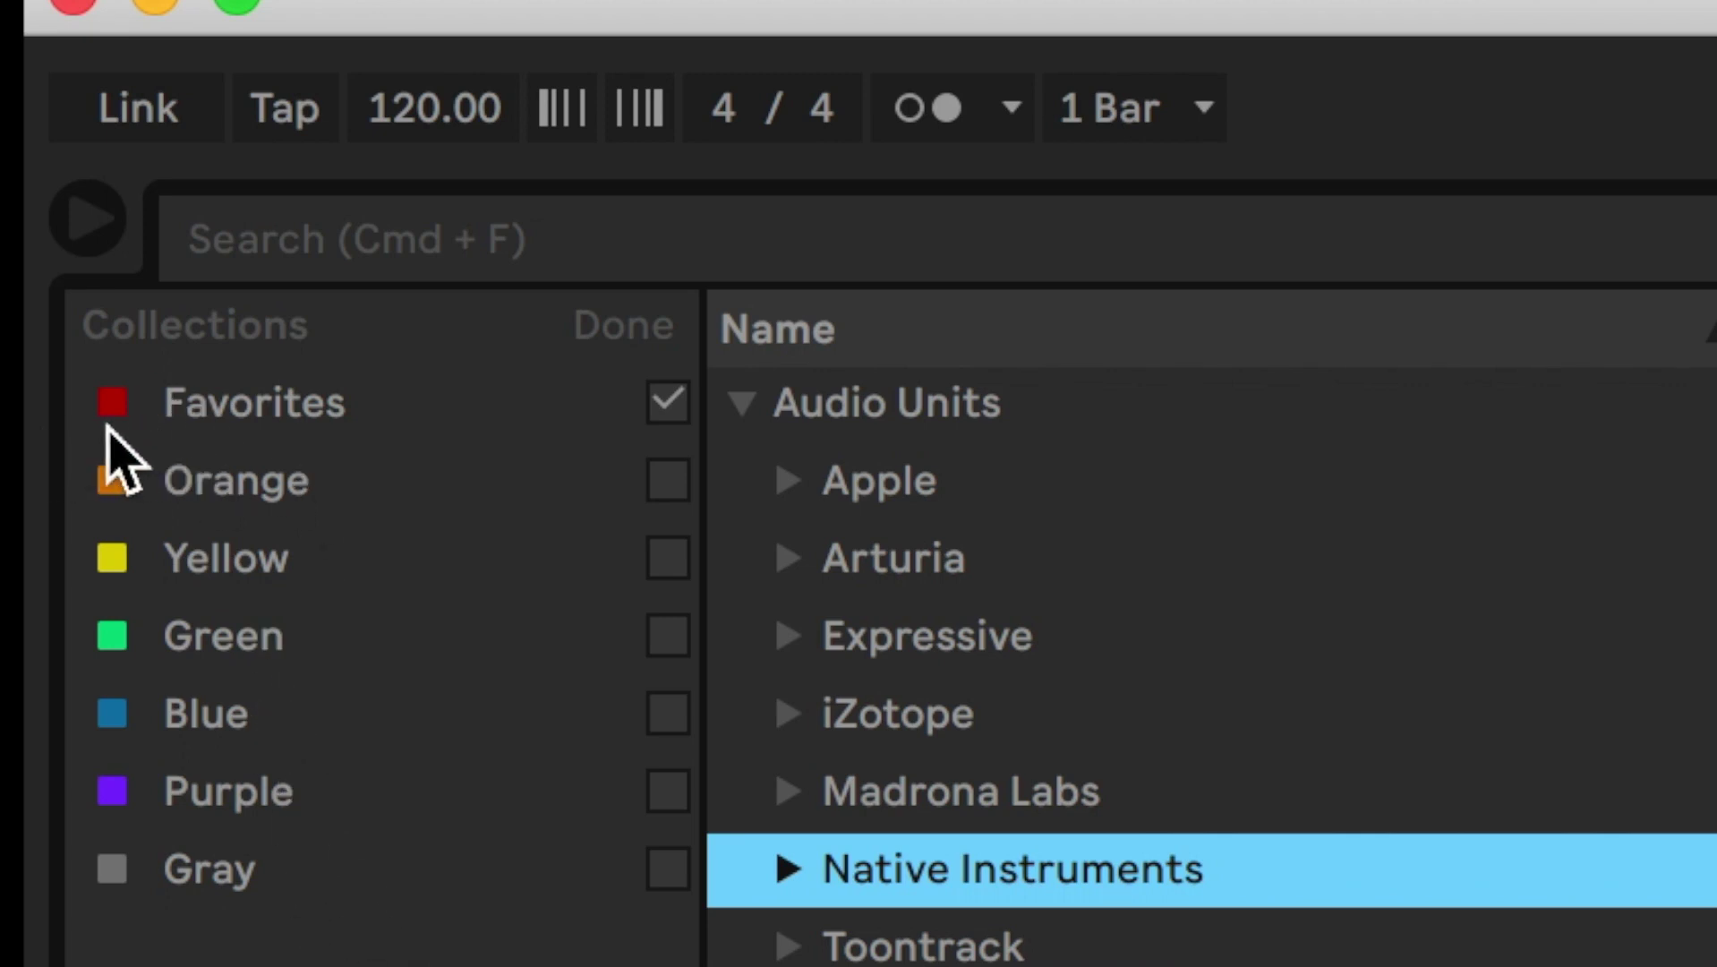
click(212, 409)
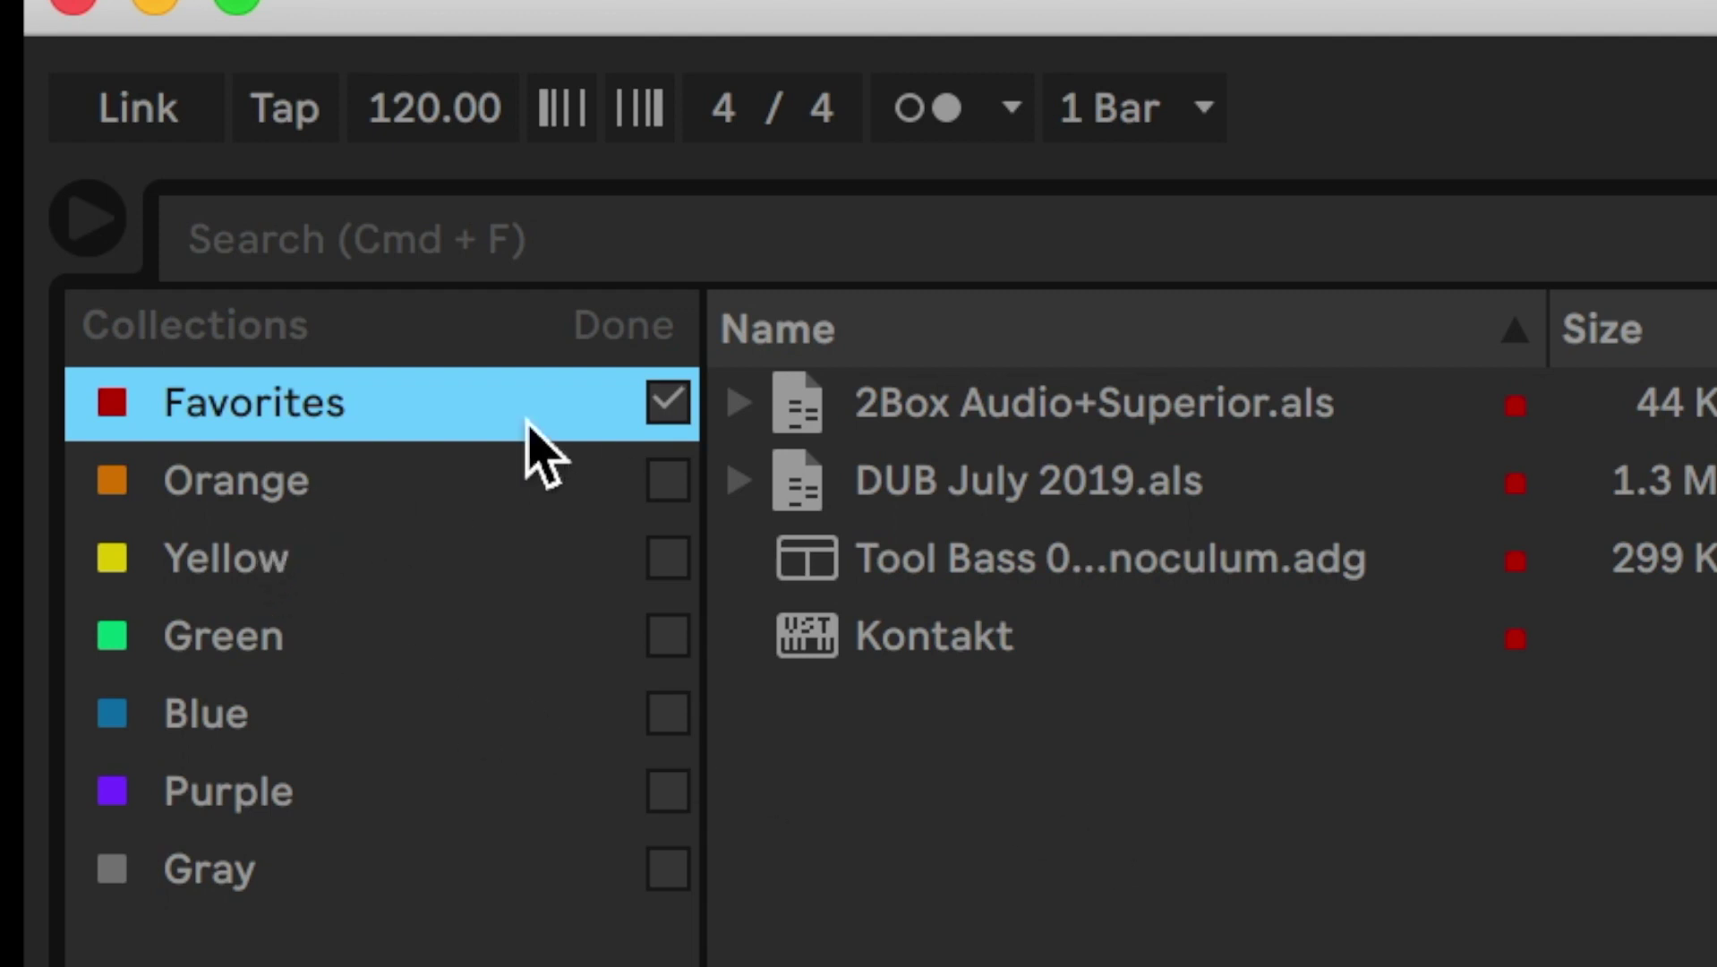
click(608, 331)
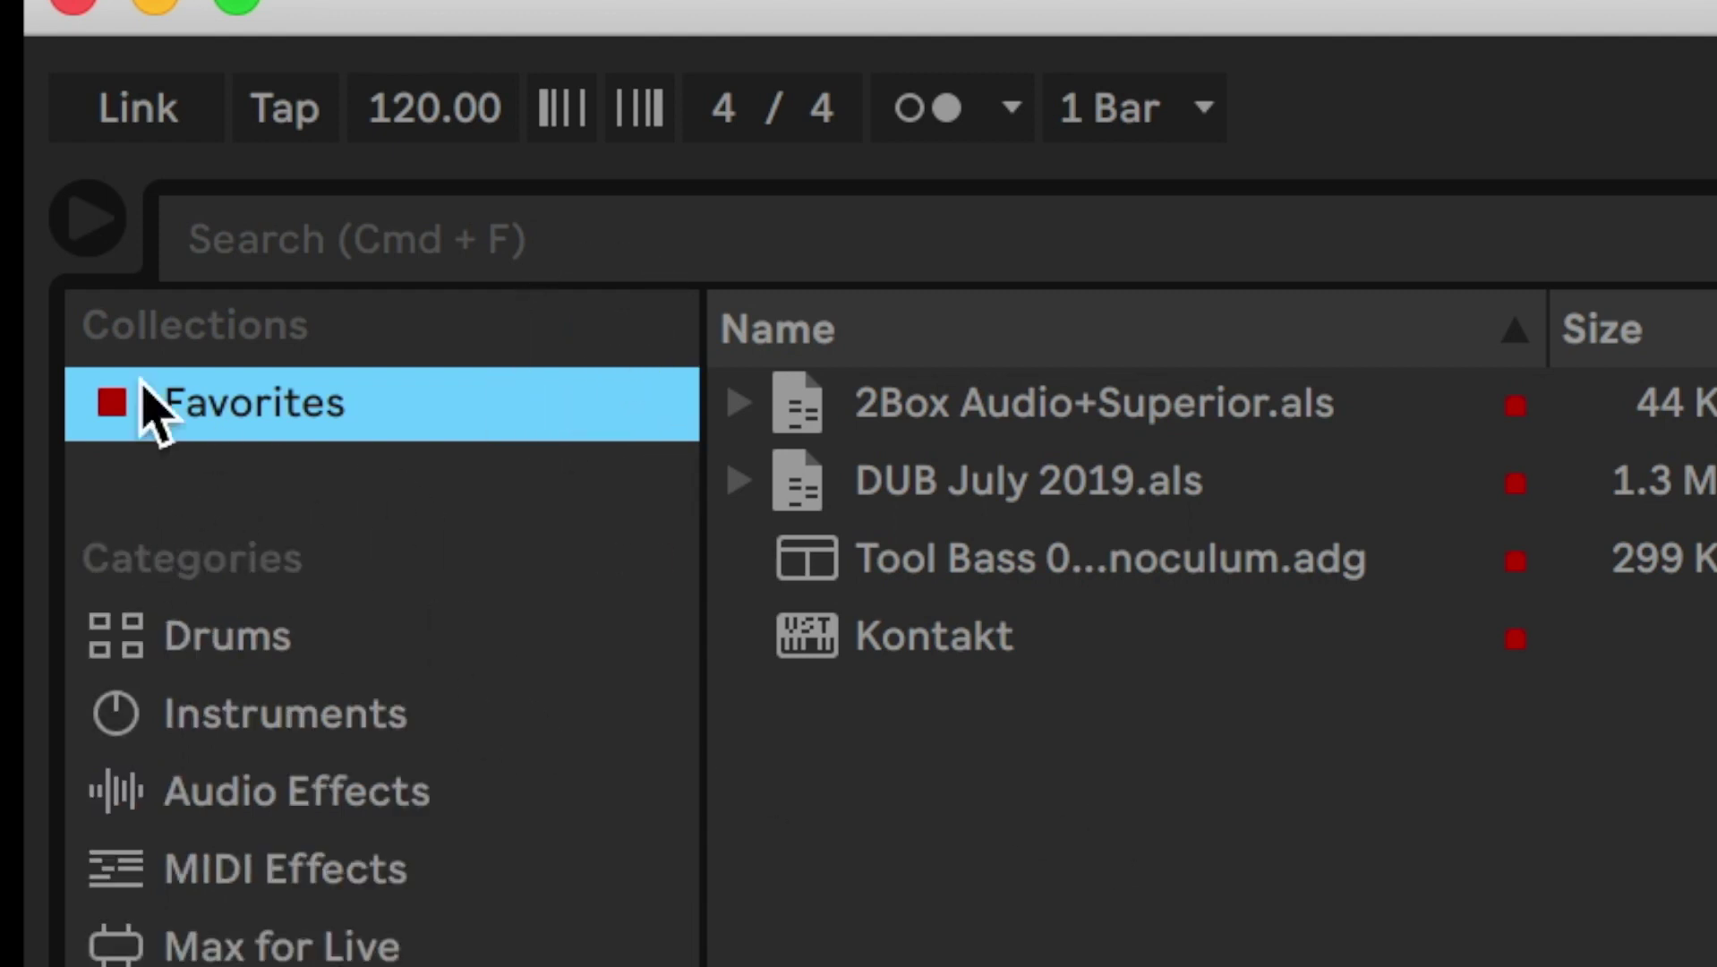
click(612, 333)
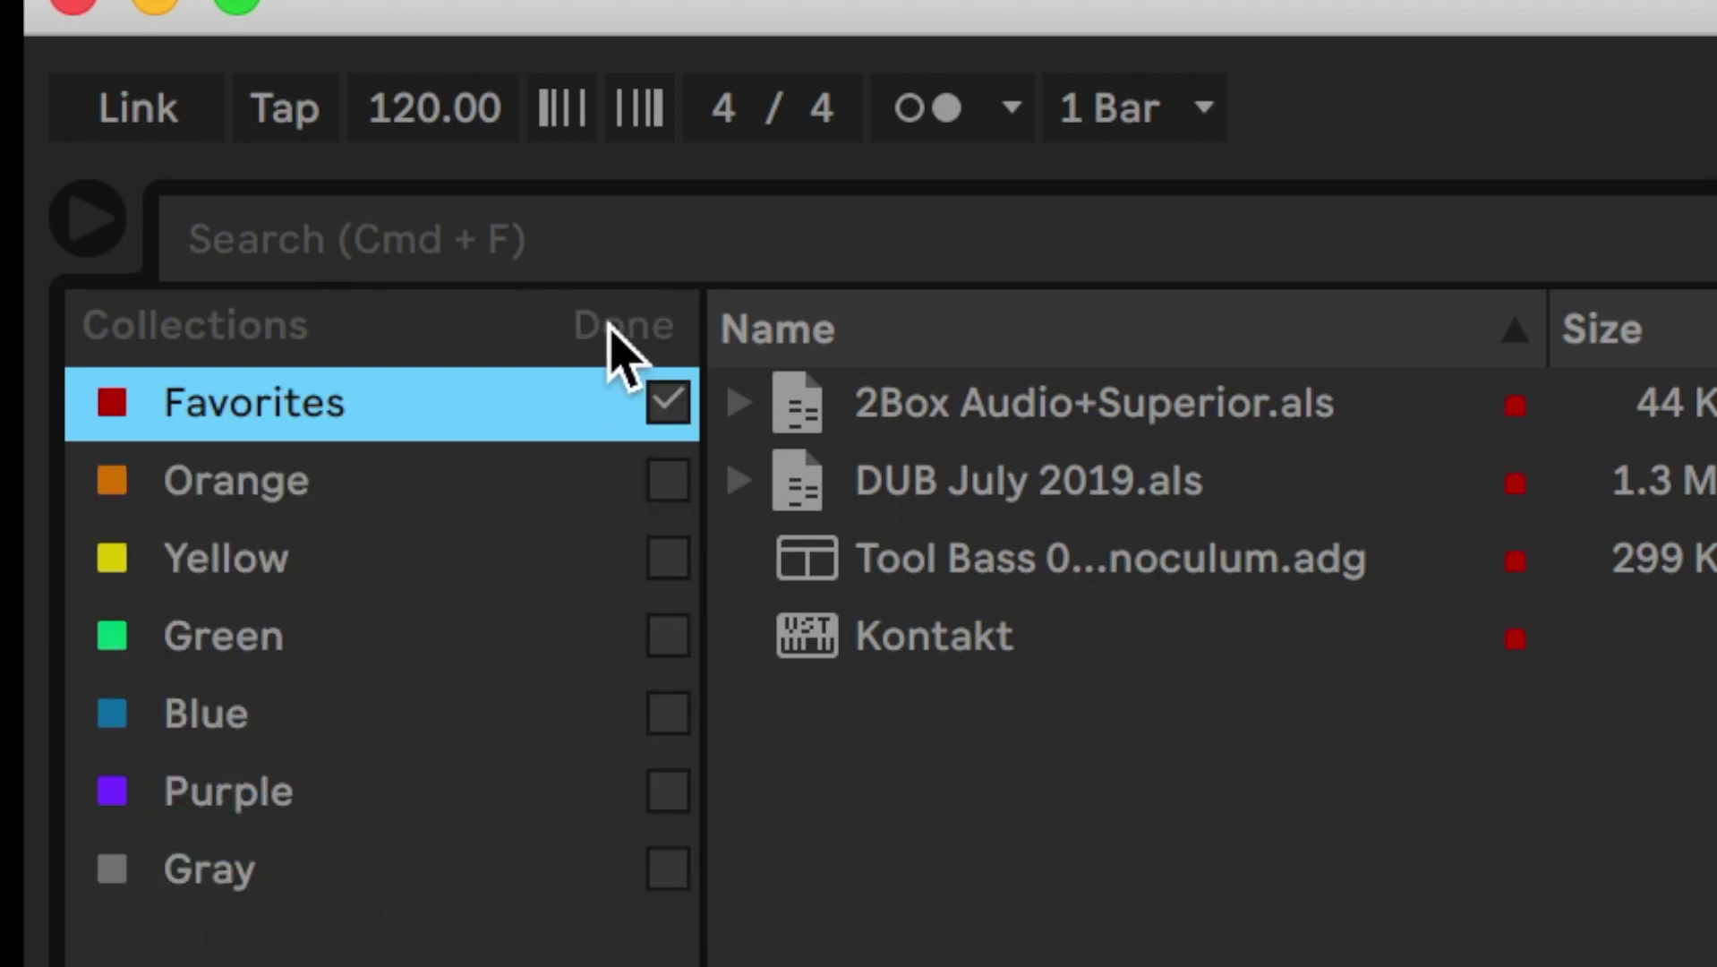
click(664, 488)
click(645, 333)
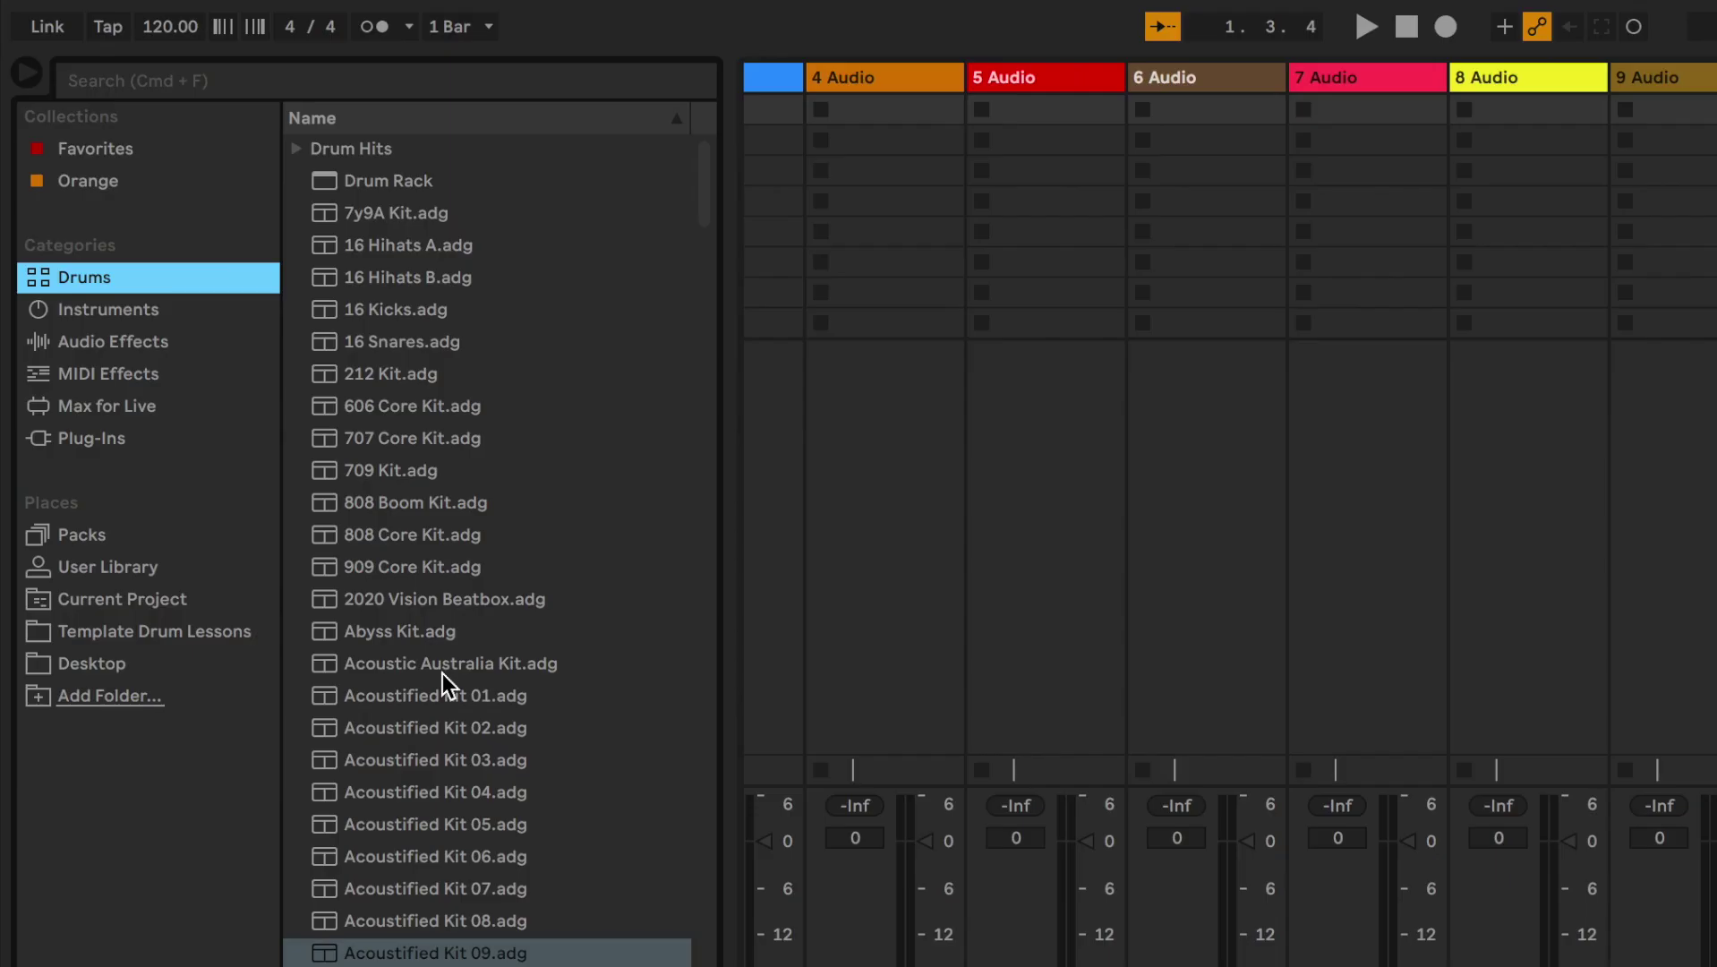
Tag the Acoustic Australia Kit.adg drum preset with the Orange colour label.
click(442, 673)
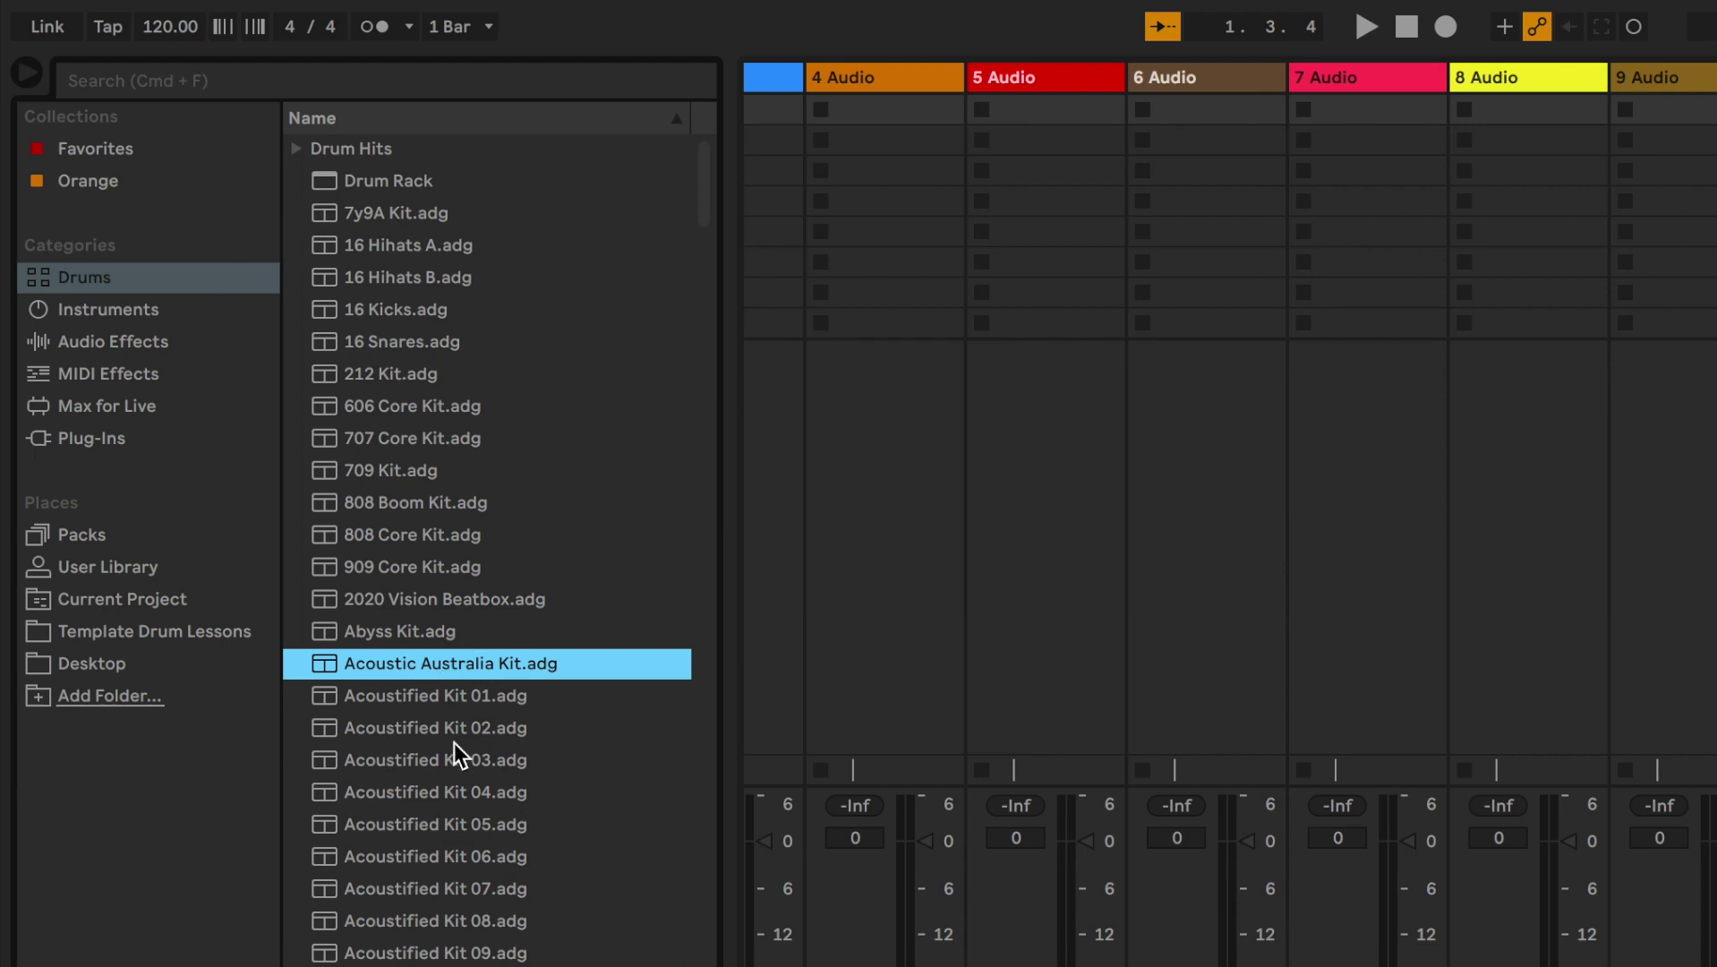
scroll(394, 672, down, 8)
scroll(389, 684, down, 10)
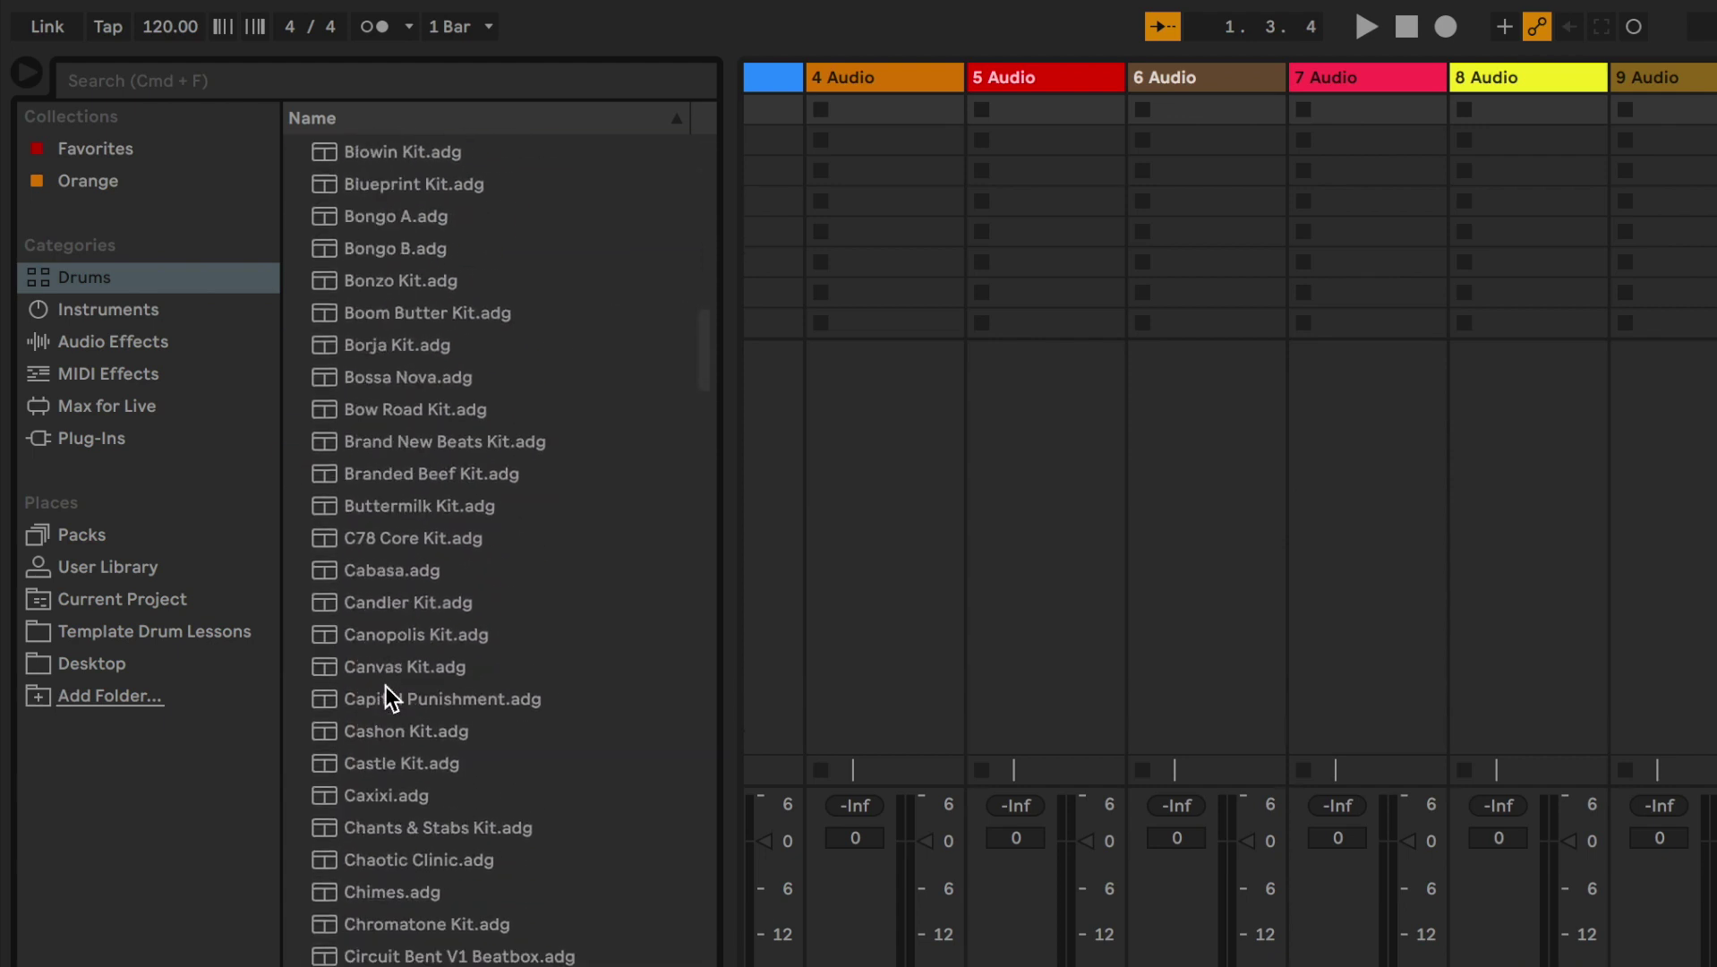
scroll(385, 685, up, 20)
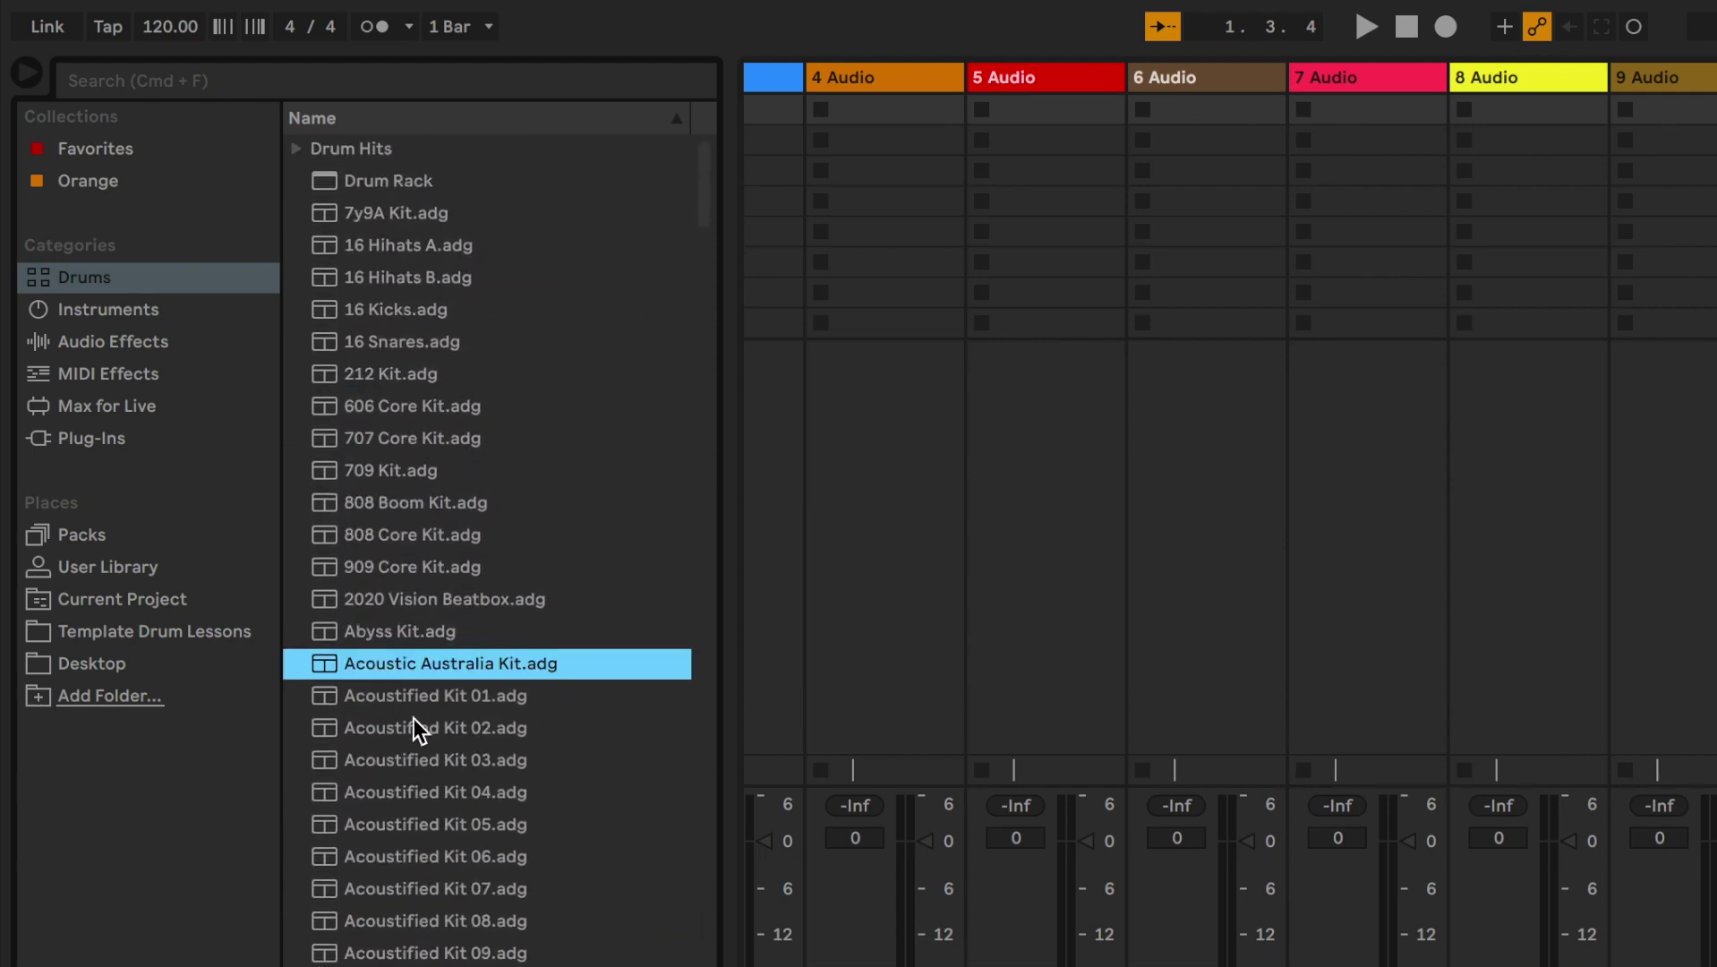
right_click(388, 665)
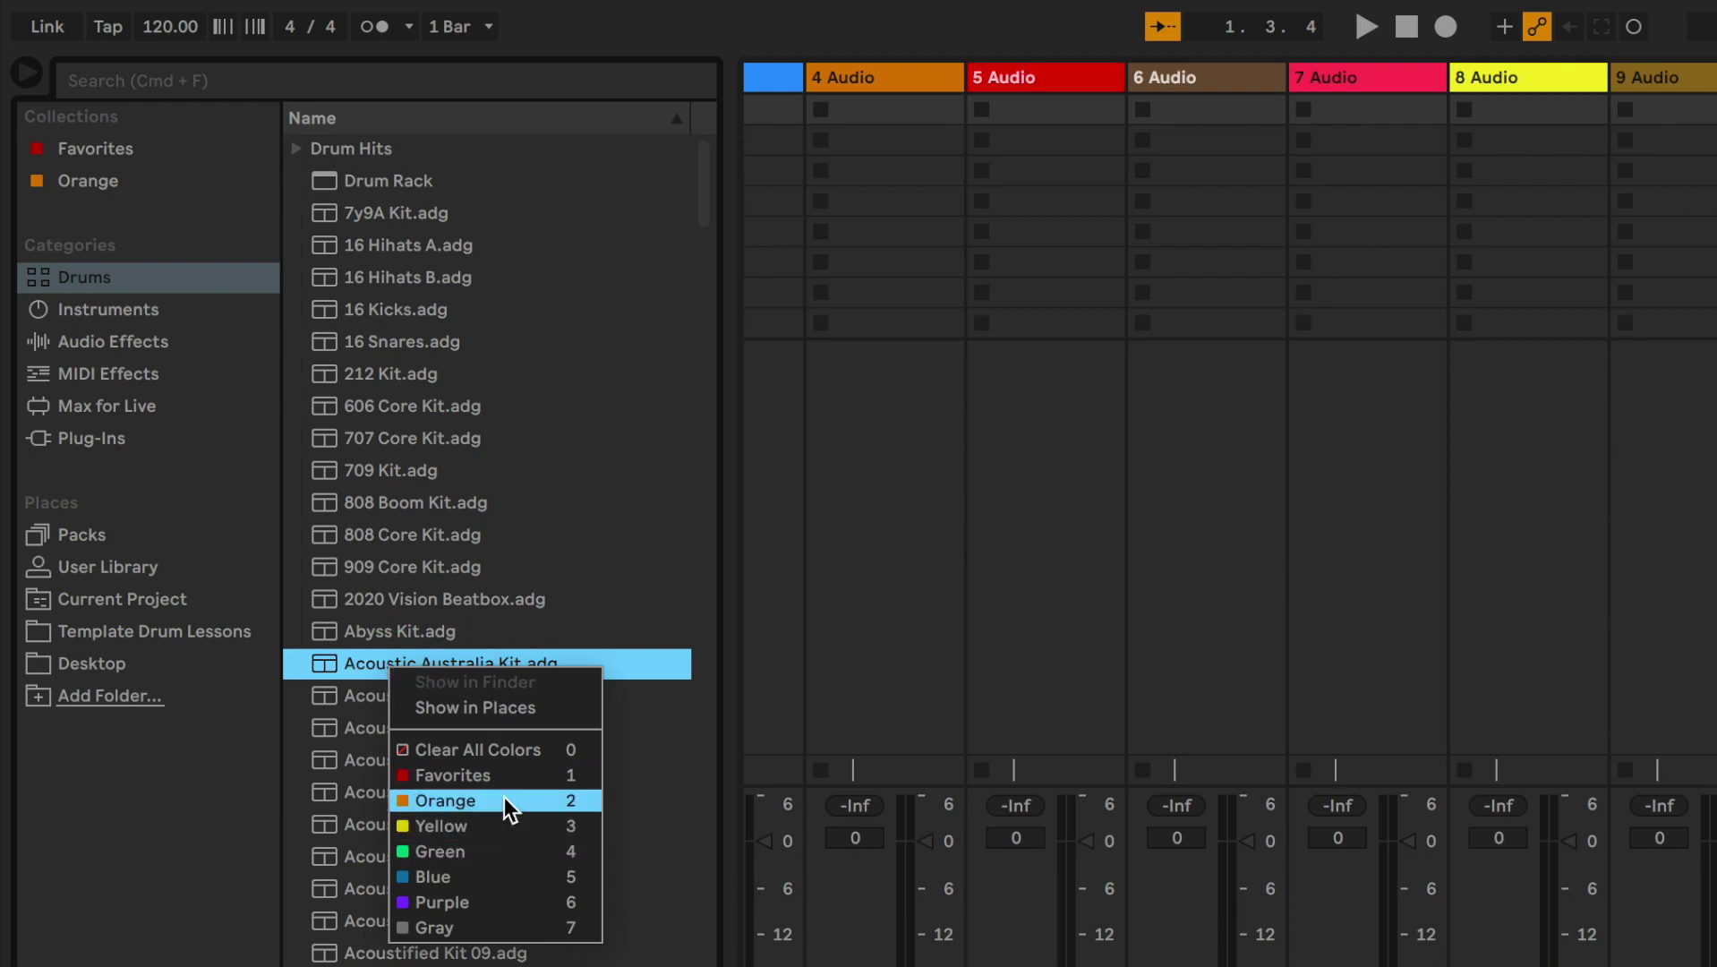
click(445, 802)
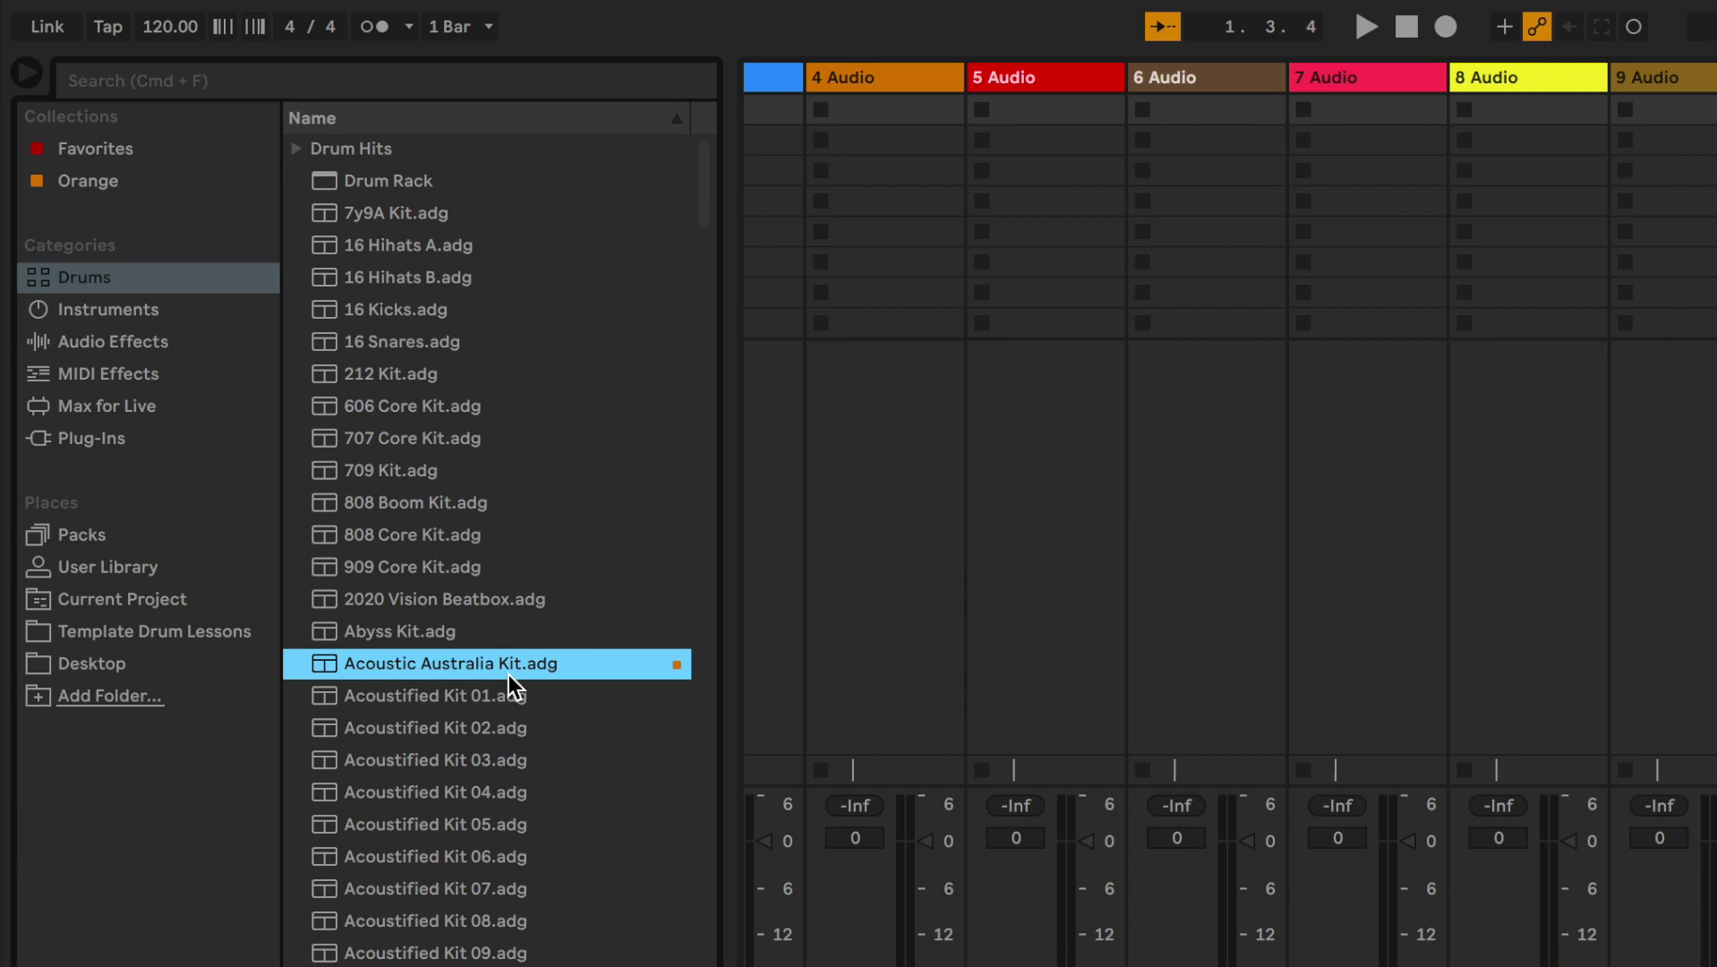
Rename the Orange collection to 'Interesting Sounds'.
click(93, 183)
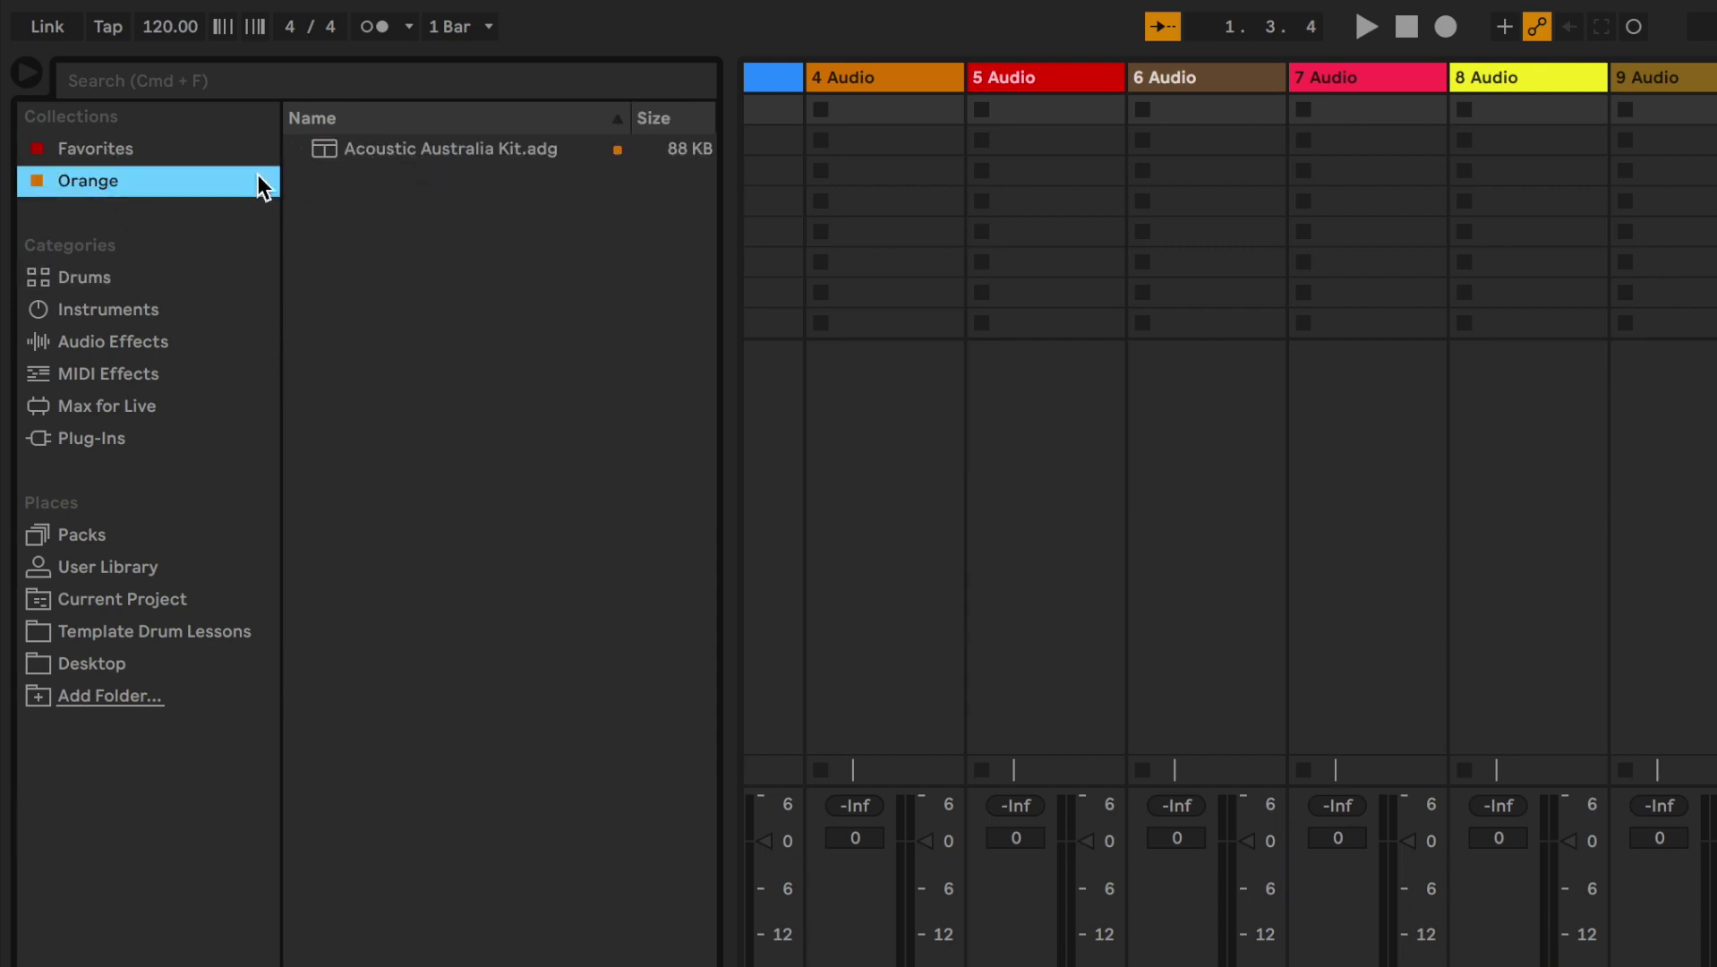
right_click(84, 188)
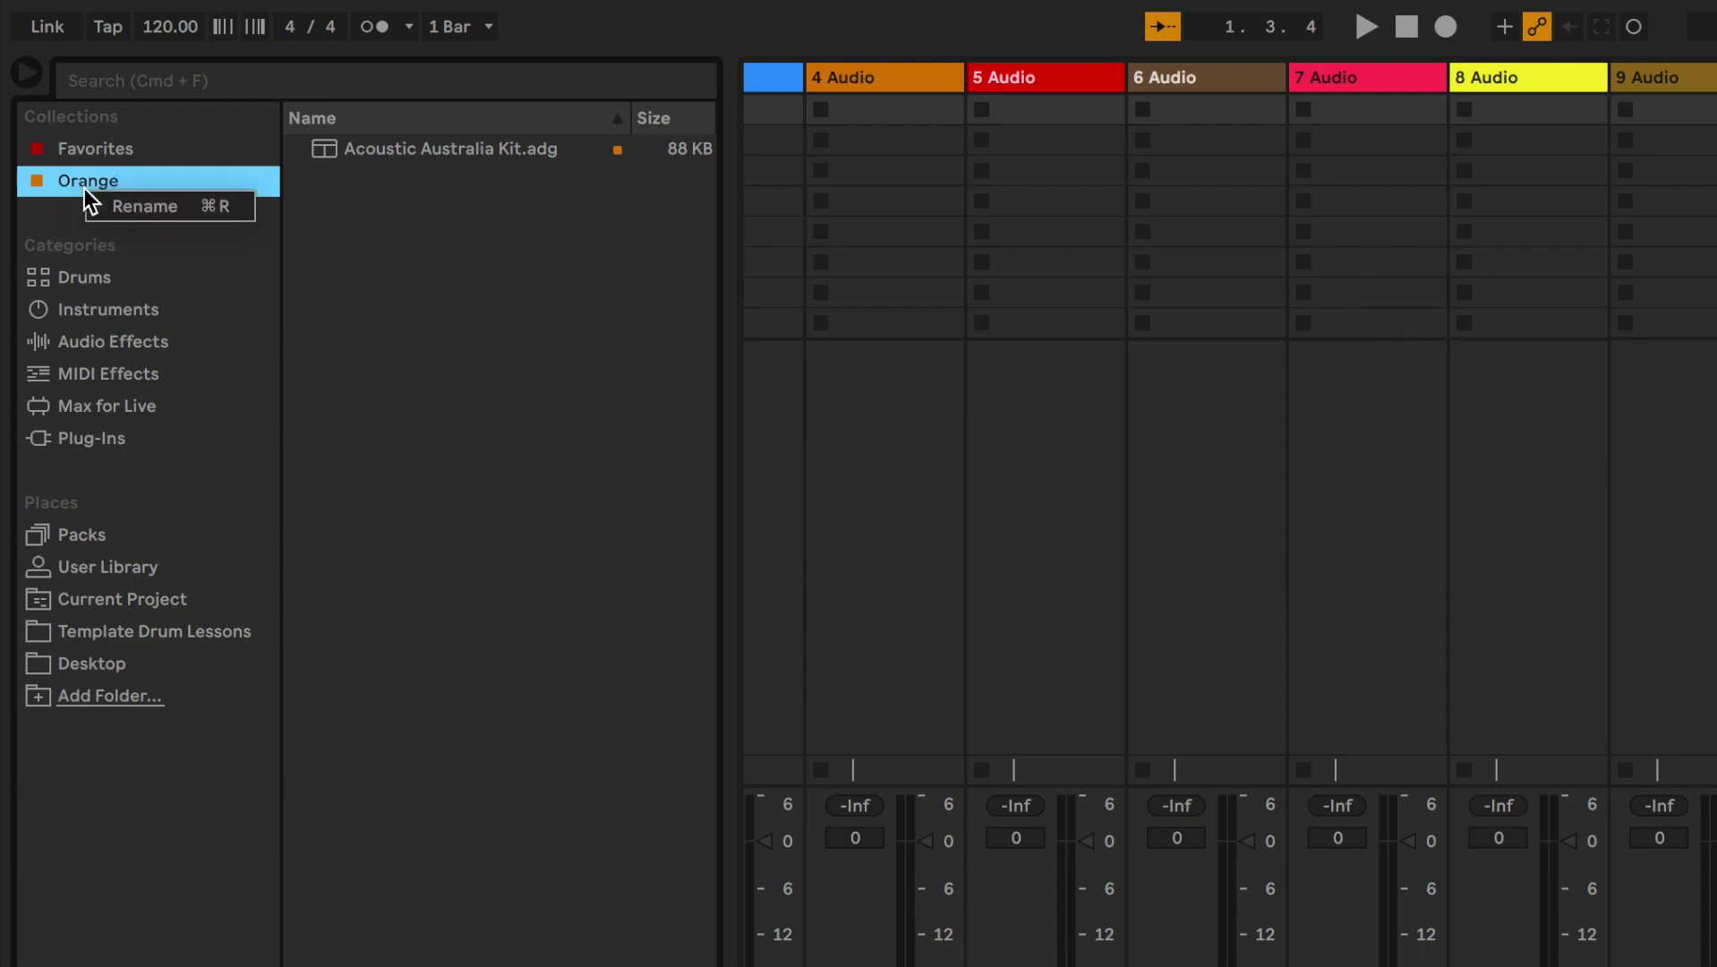
click(125, 213)
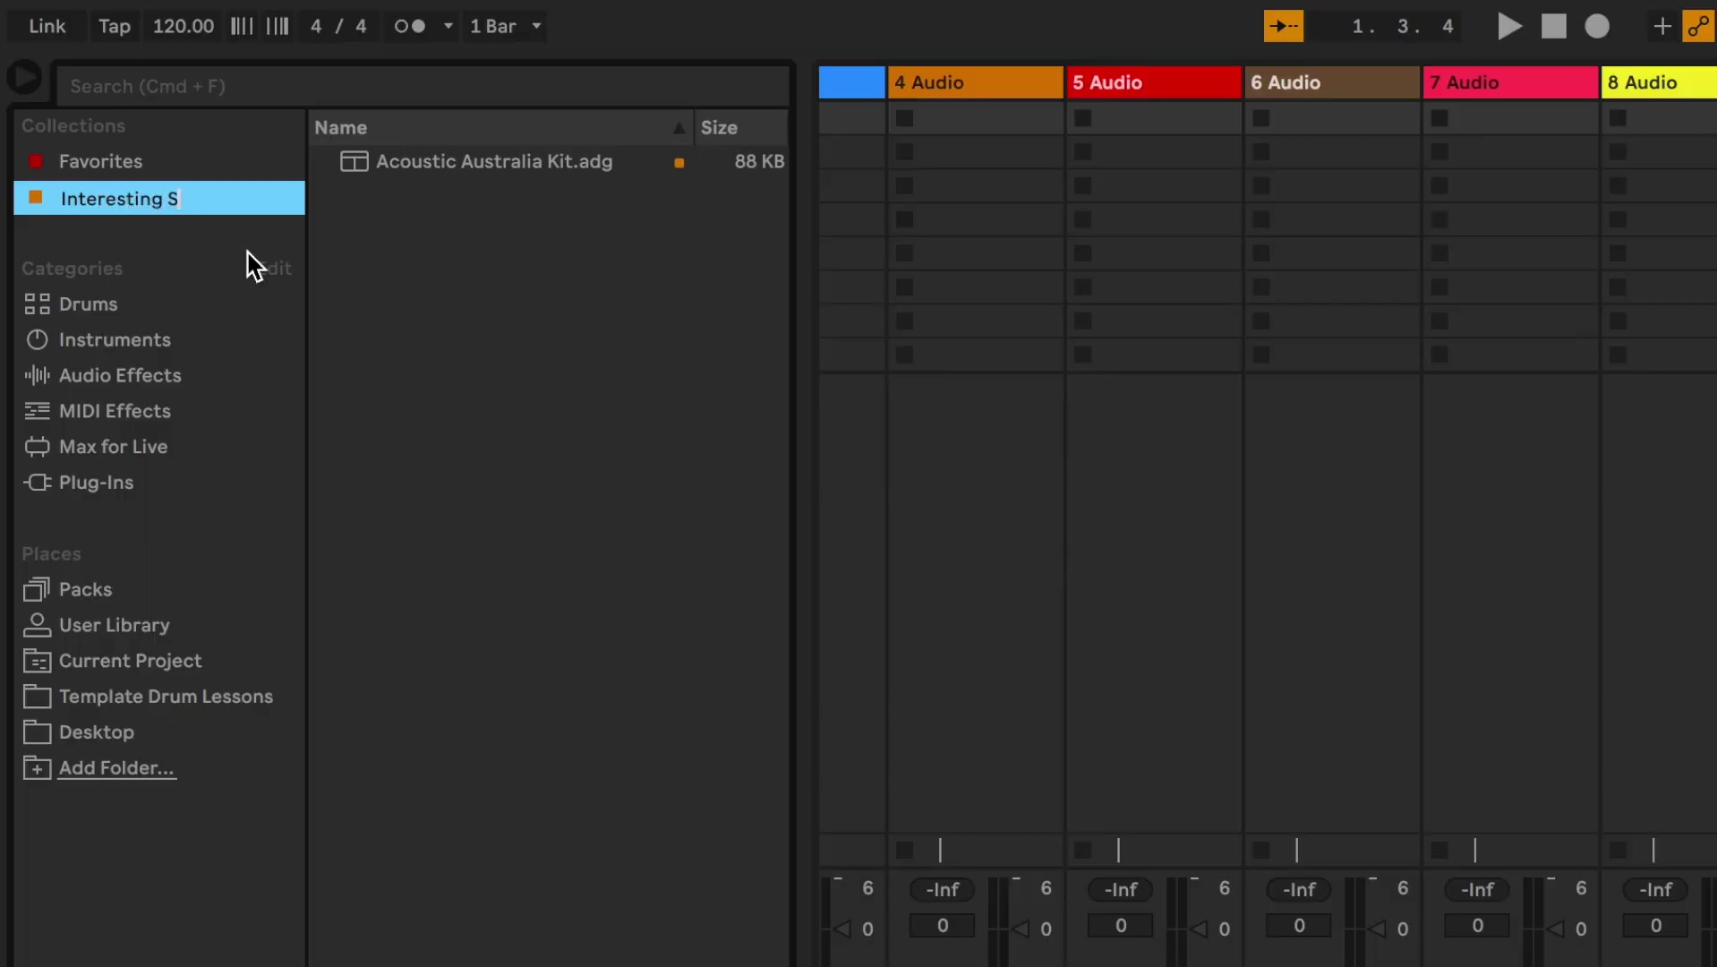
key(Return)
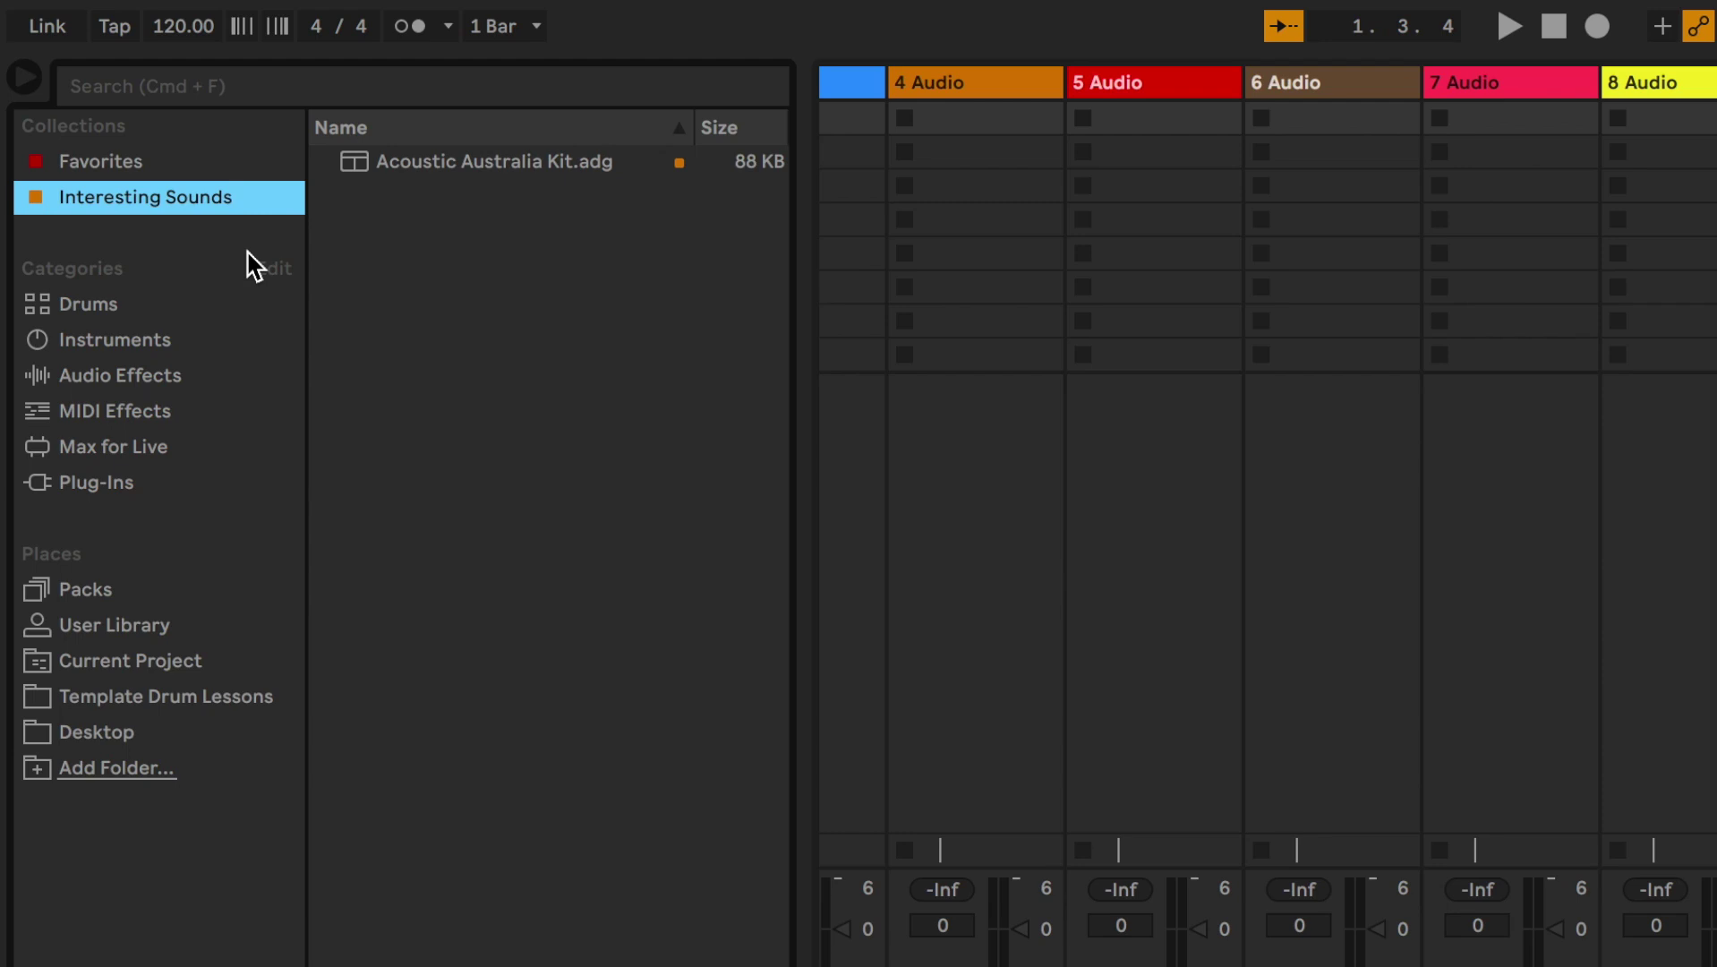
Add the Simpler preset Amber.adg to the Interesting Sounds collection.
click(135, 339)
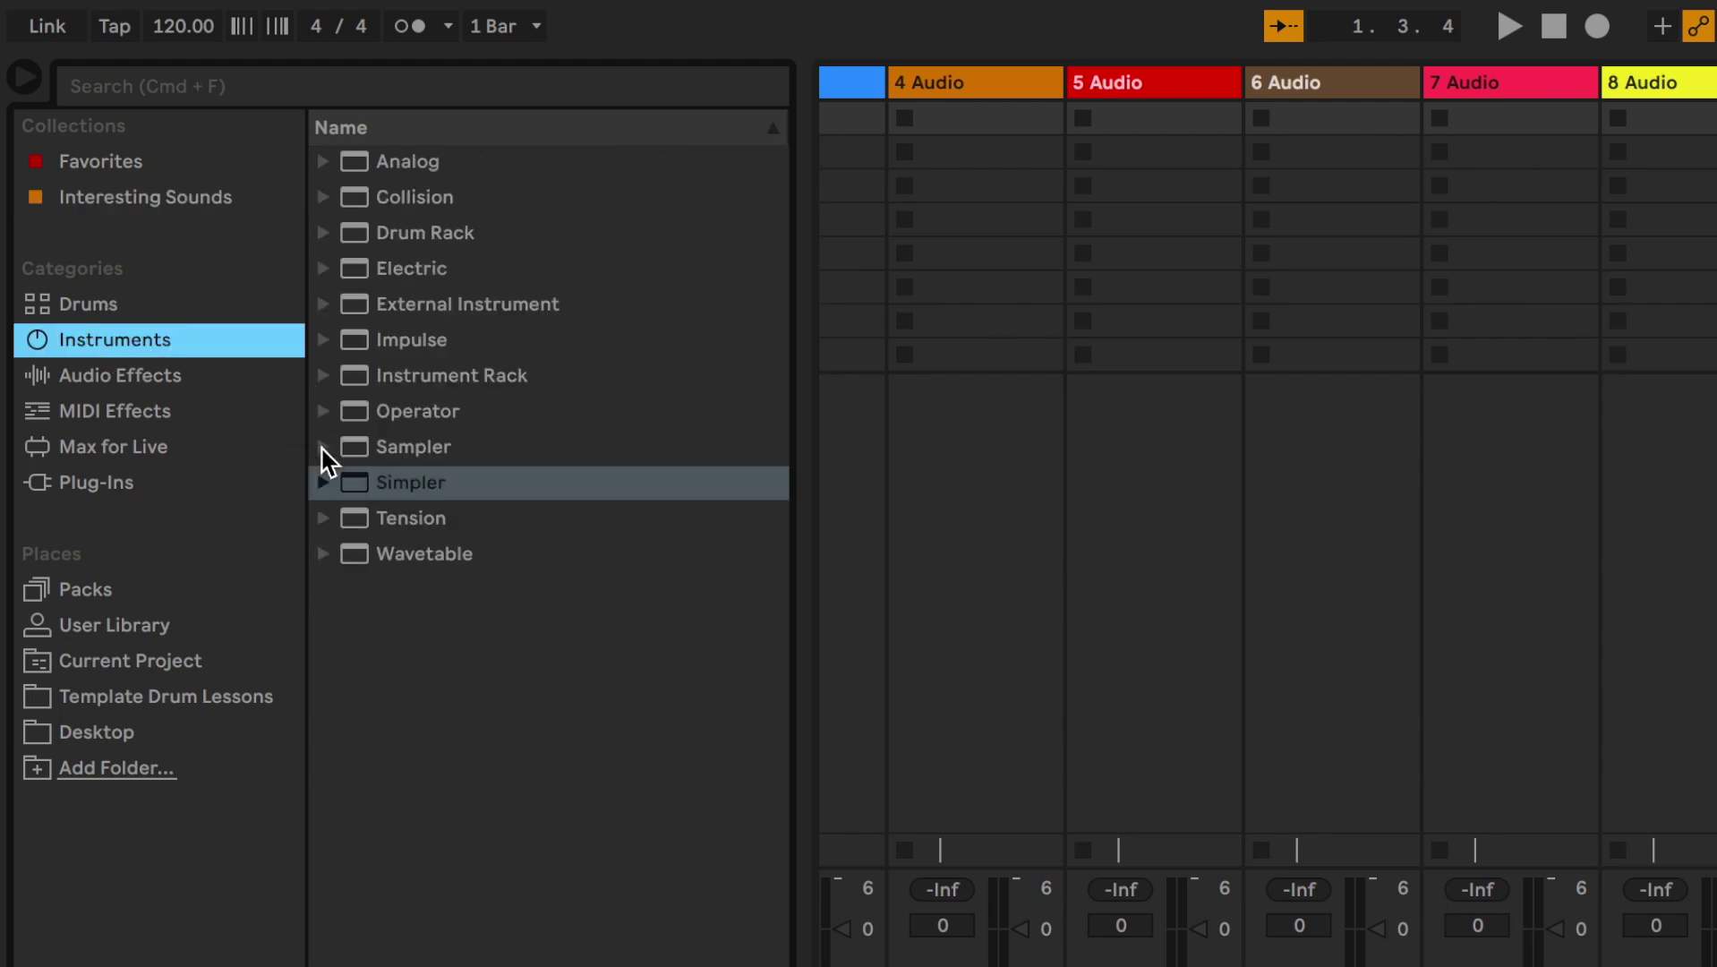
click(325, 483)
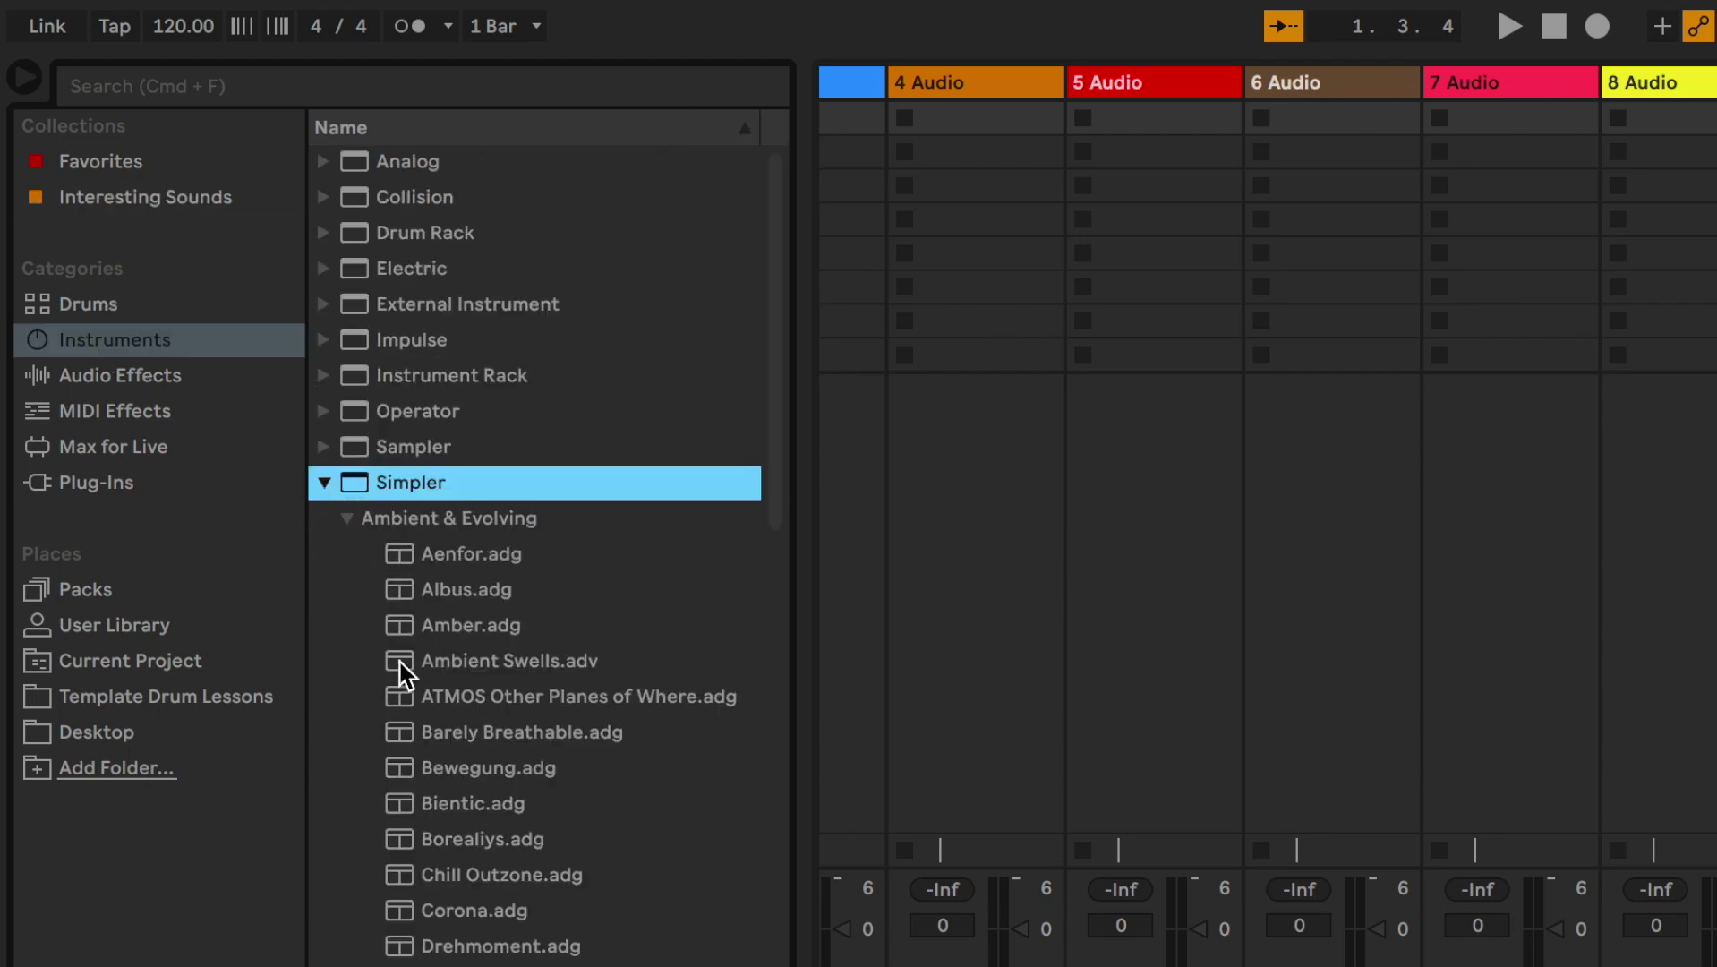
right_click(399, 625)
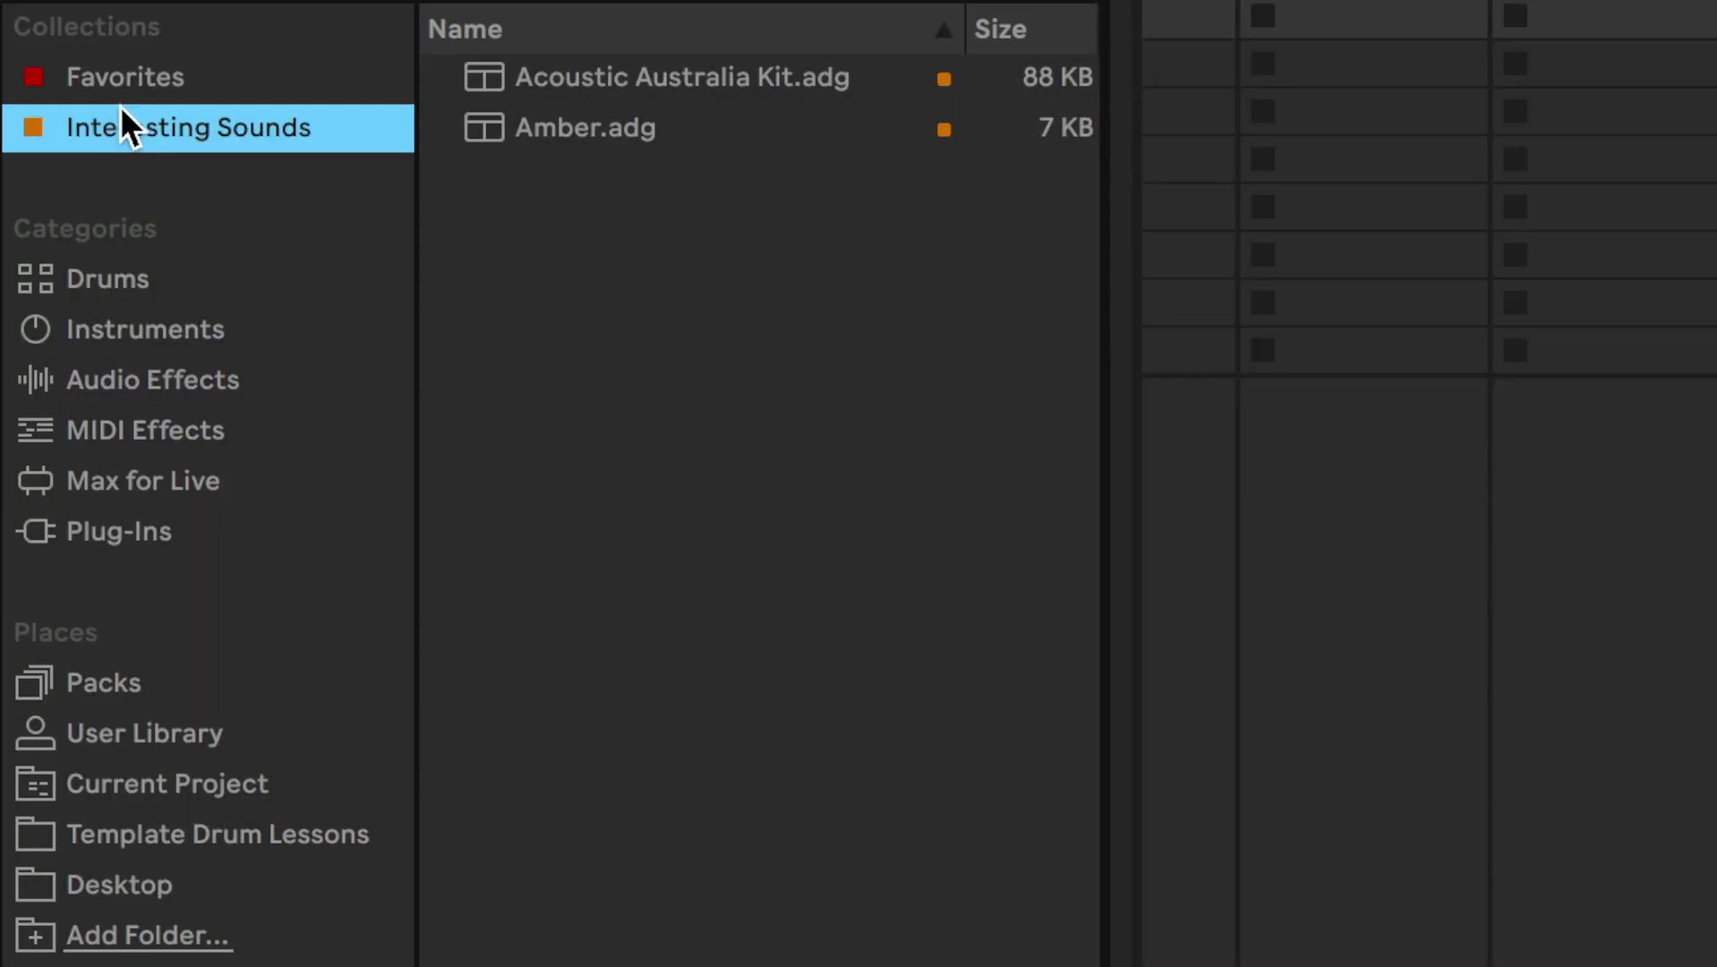
Show the Yellow collection and rename it to 'Interesting FX'.
click(371, 27)
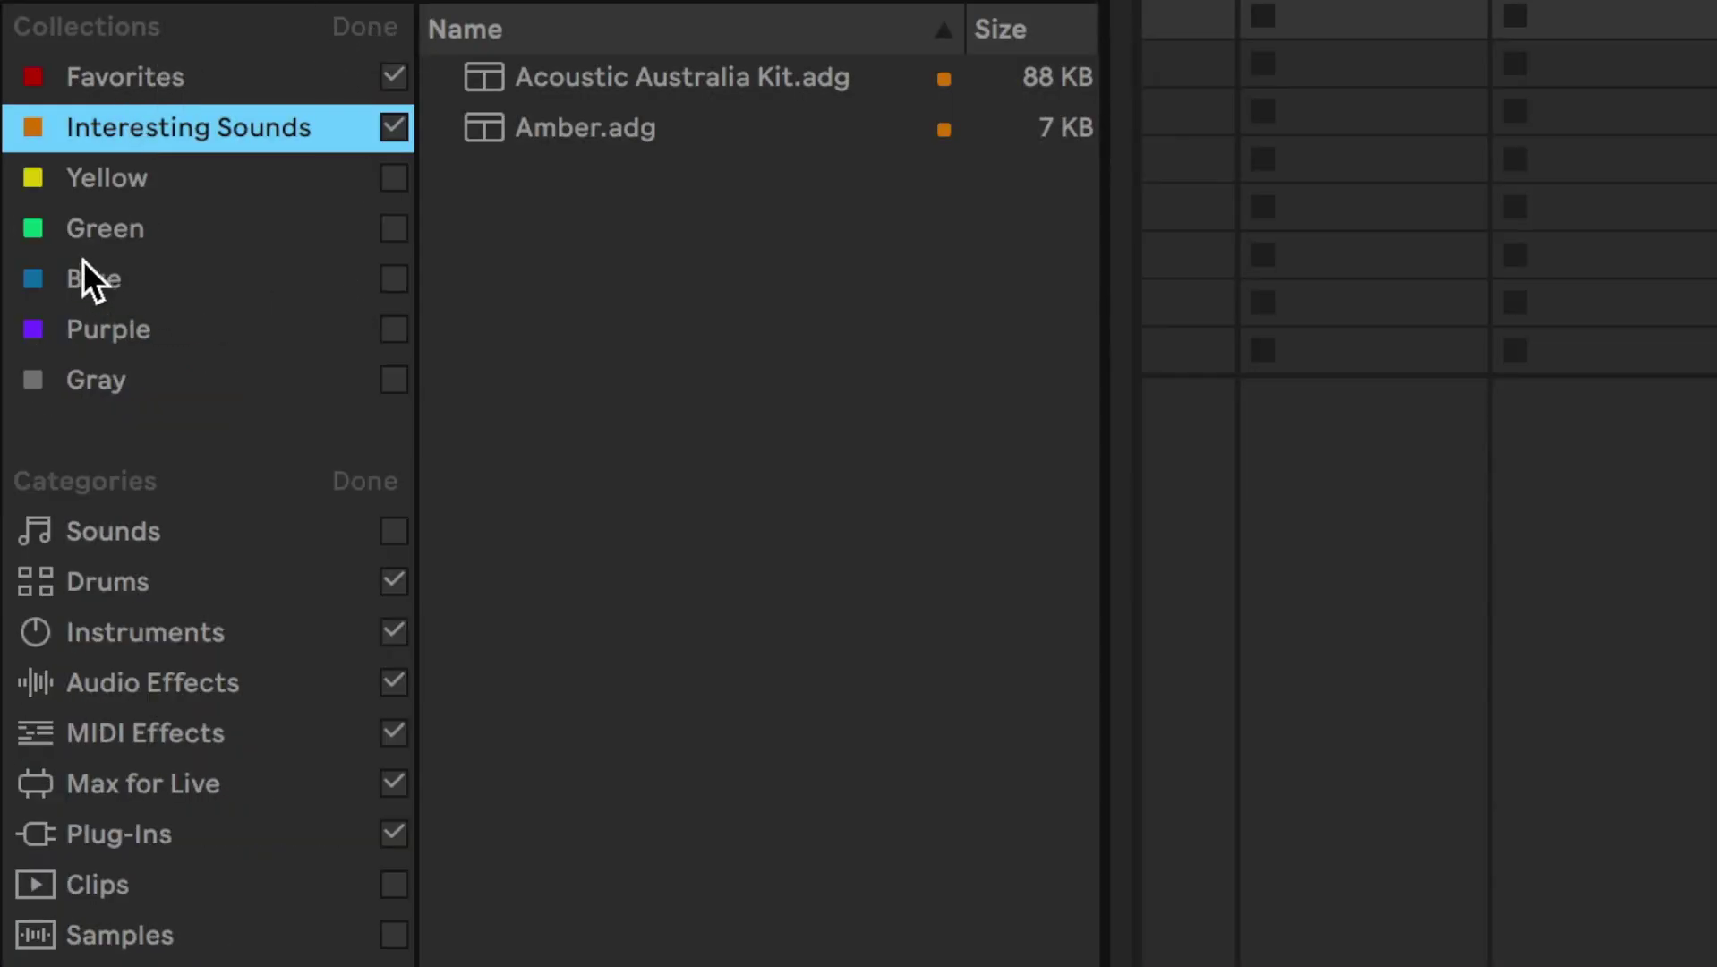
click(392, 181)
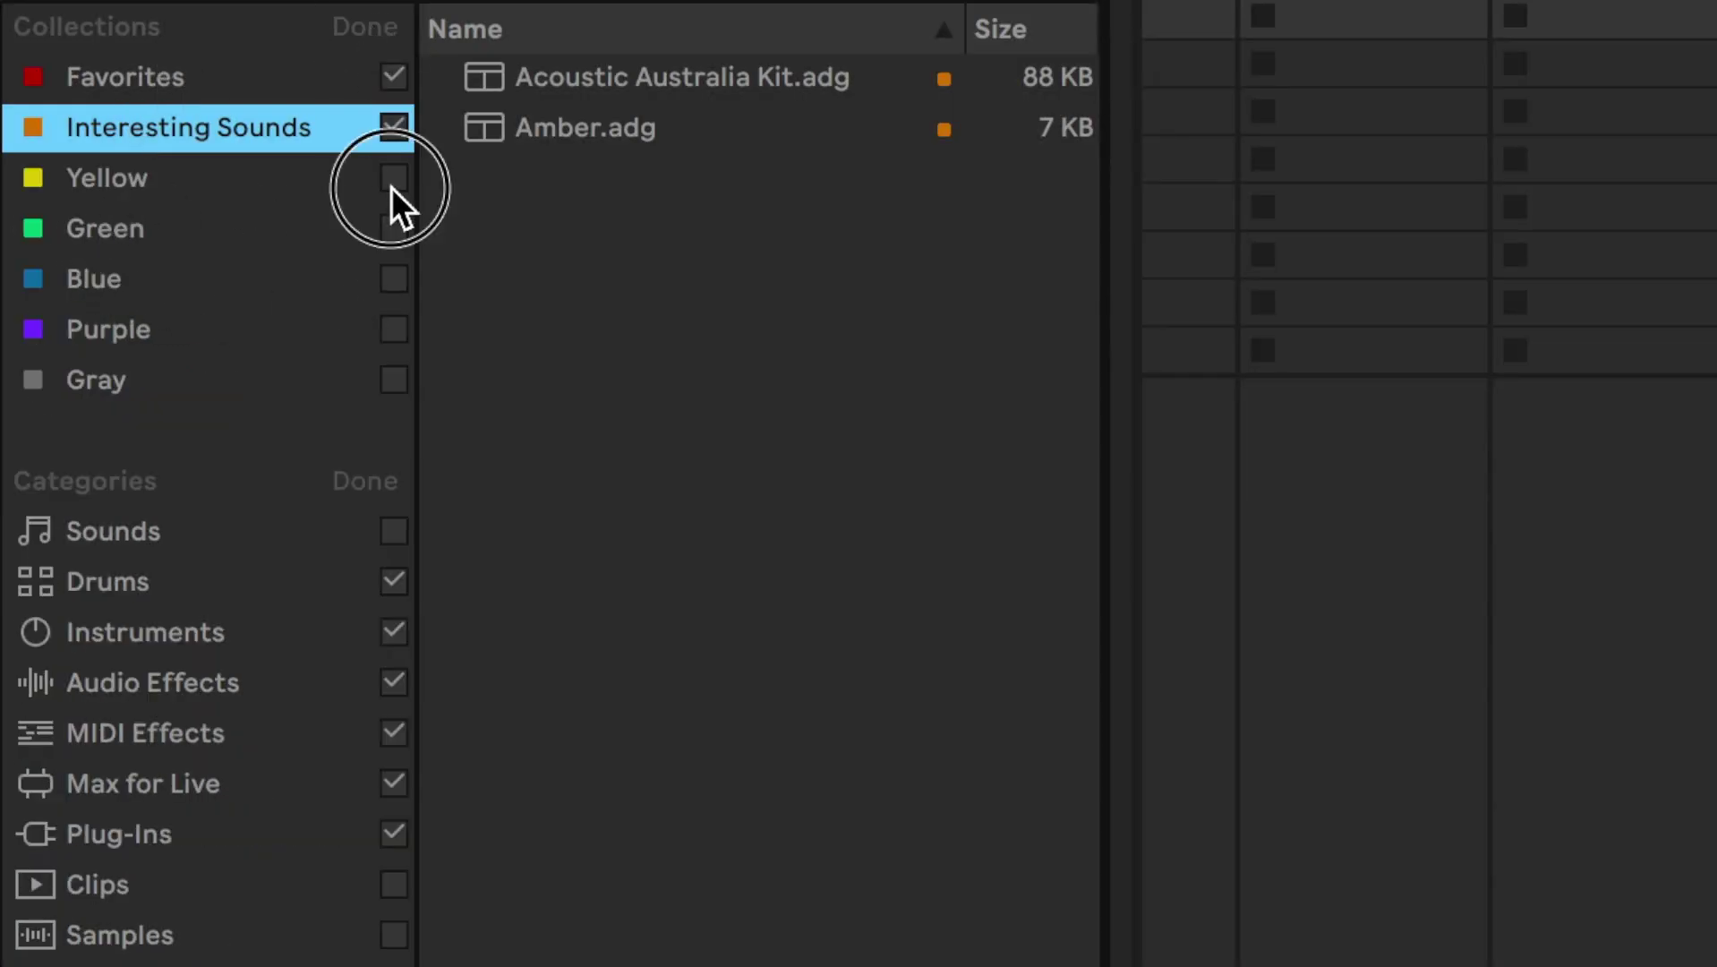
right_click(111, 191)
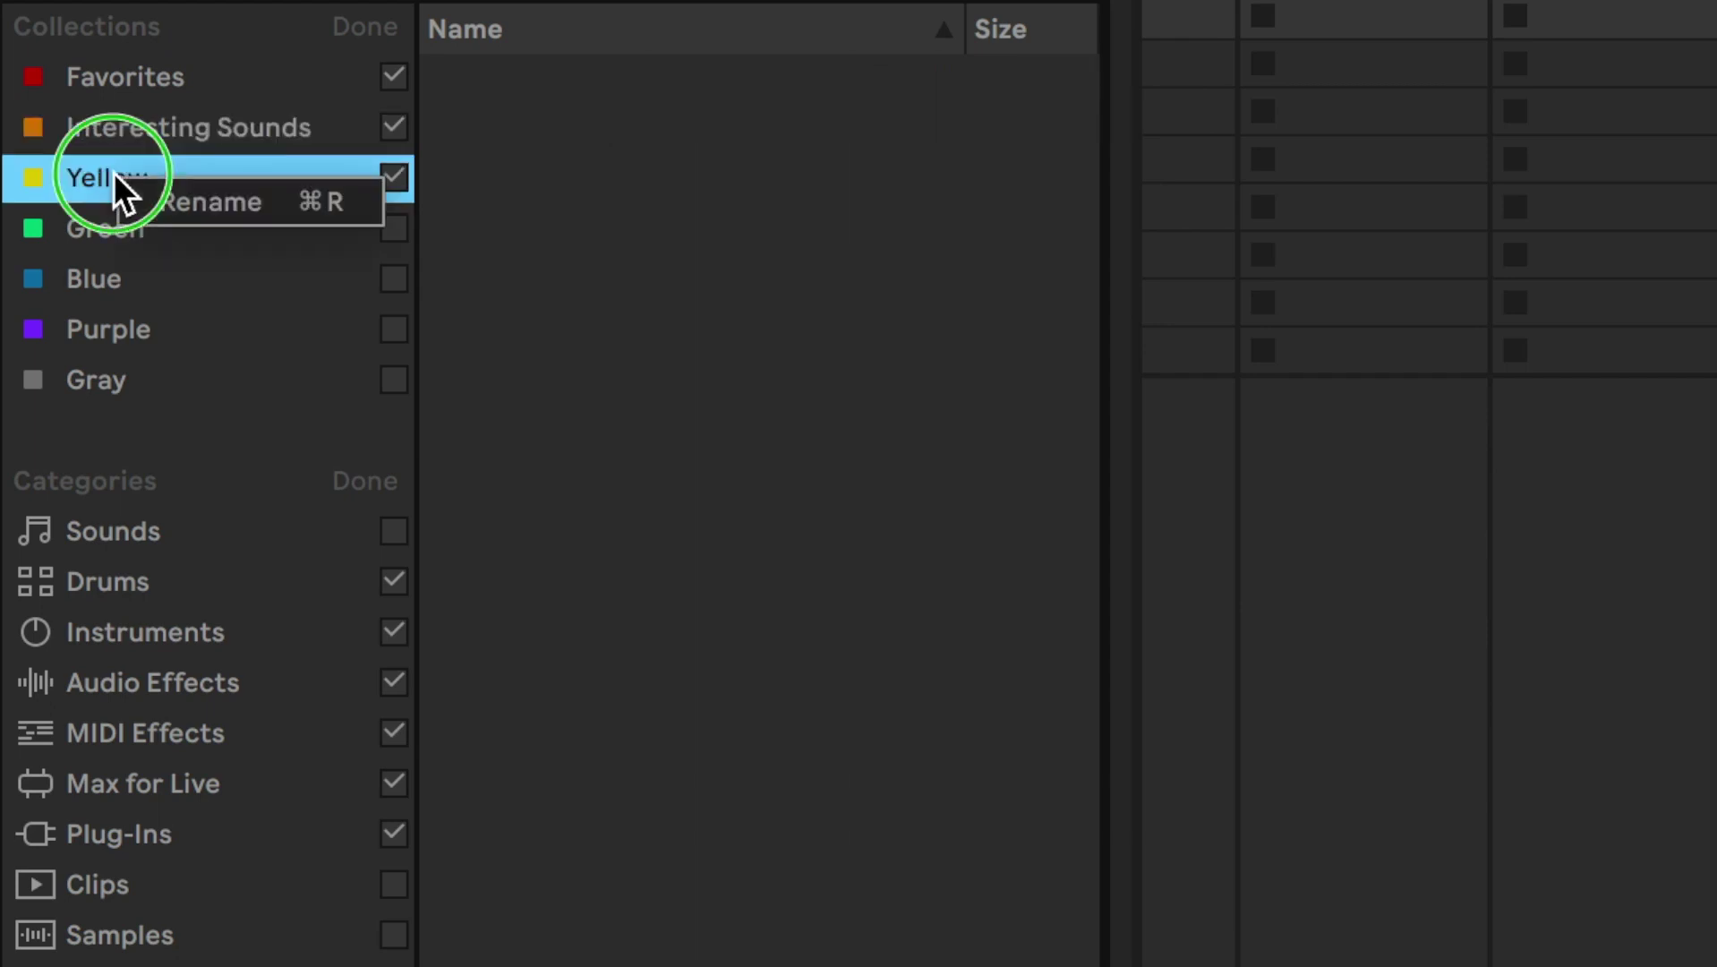
click(179, 213)
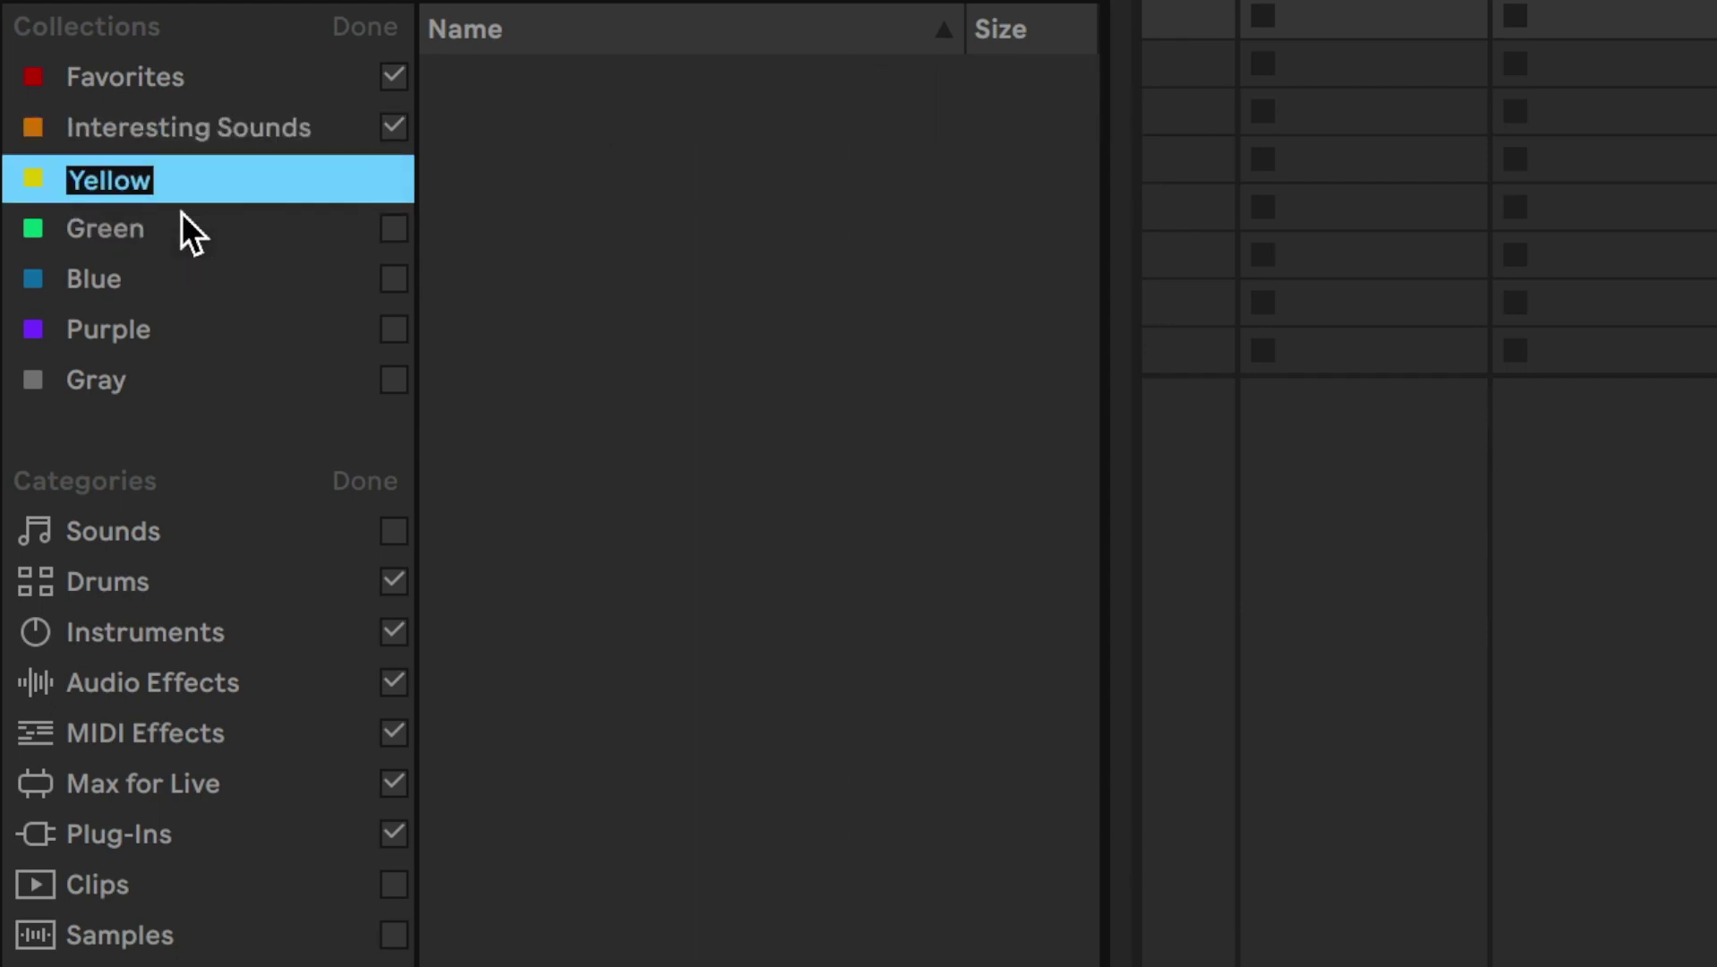
text(Intes)
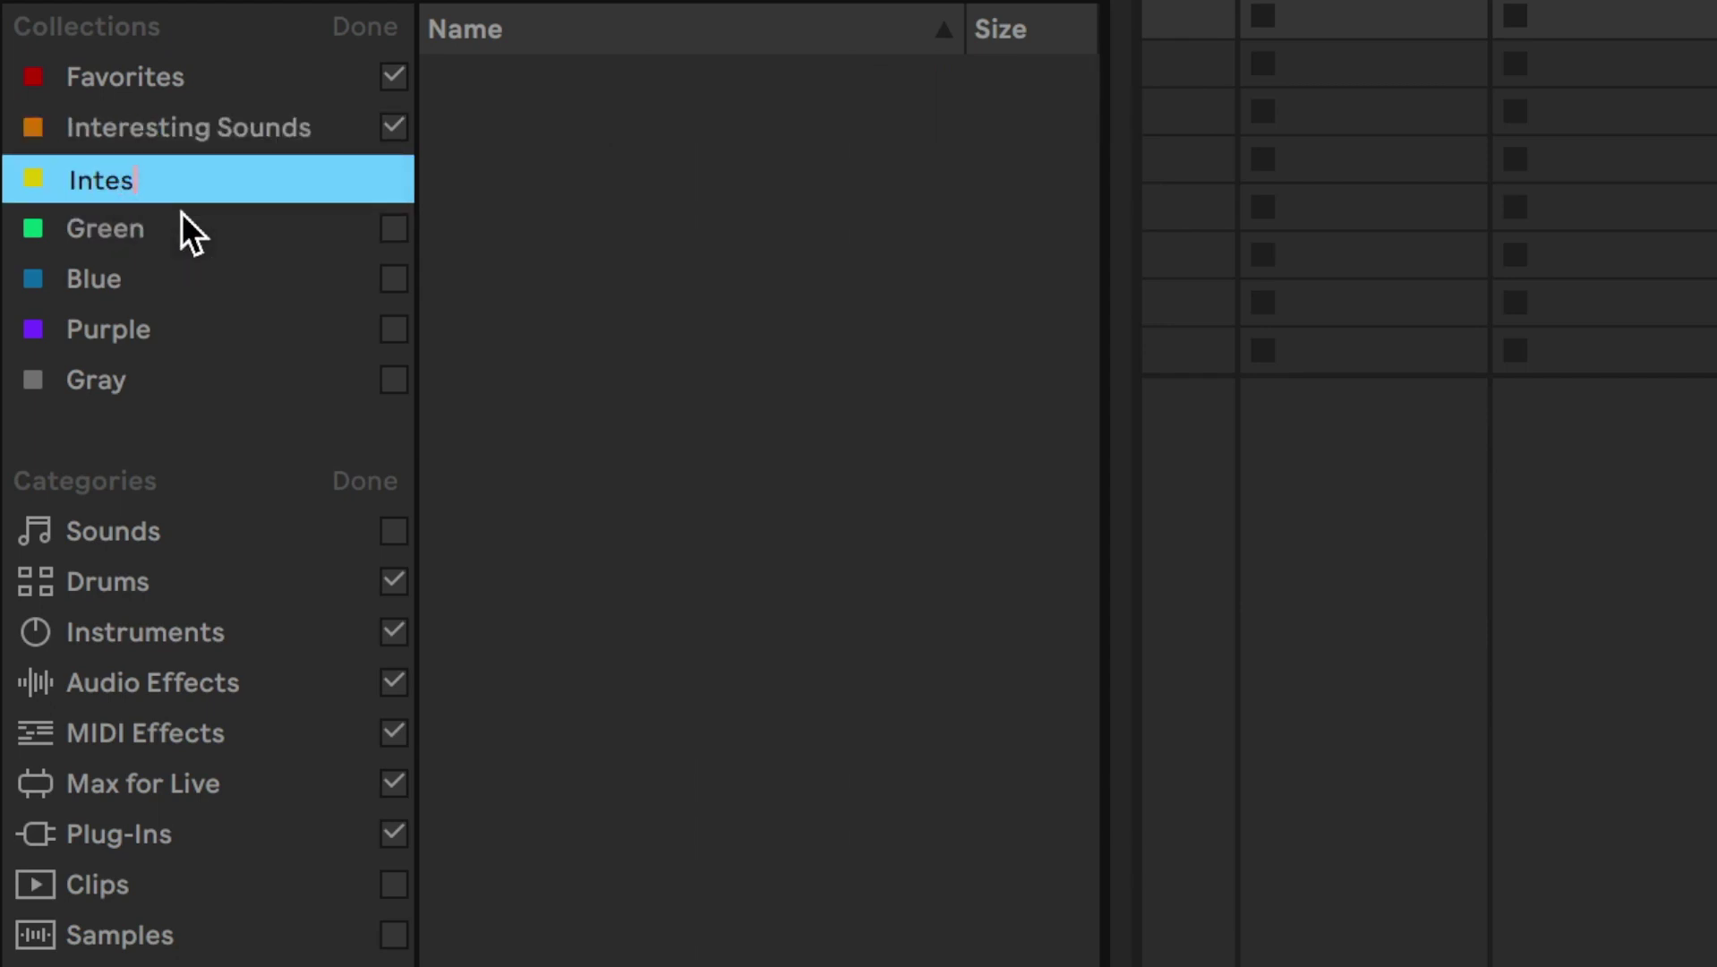
key(BackSpace)
text(resting FX)
key(Return)
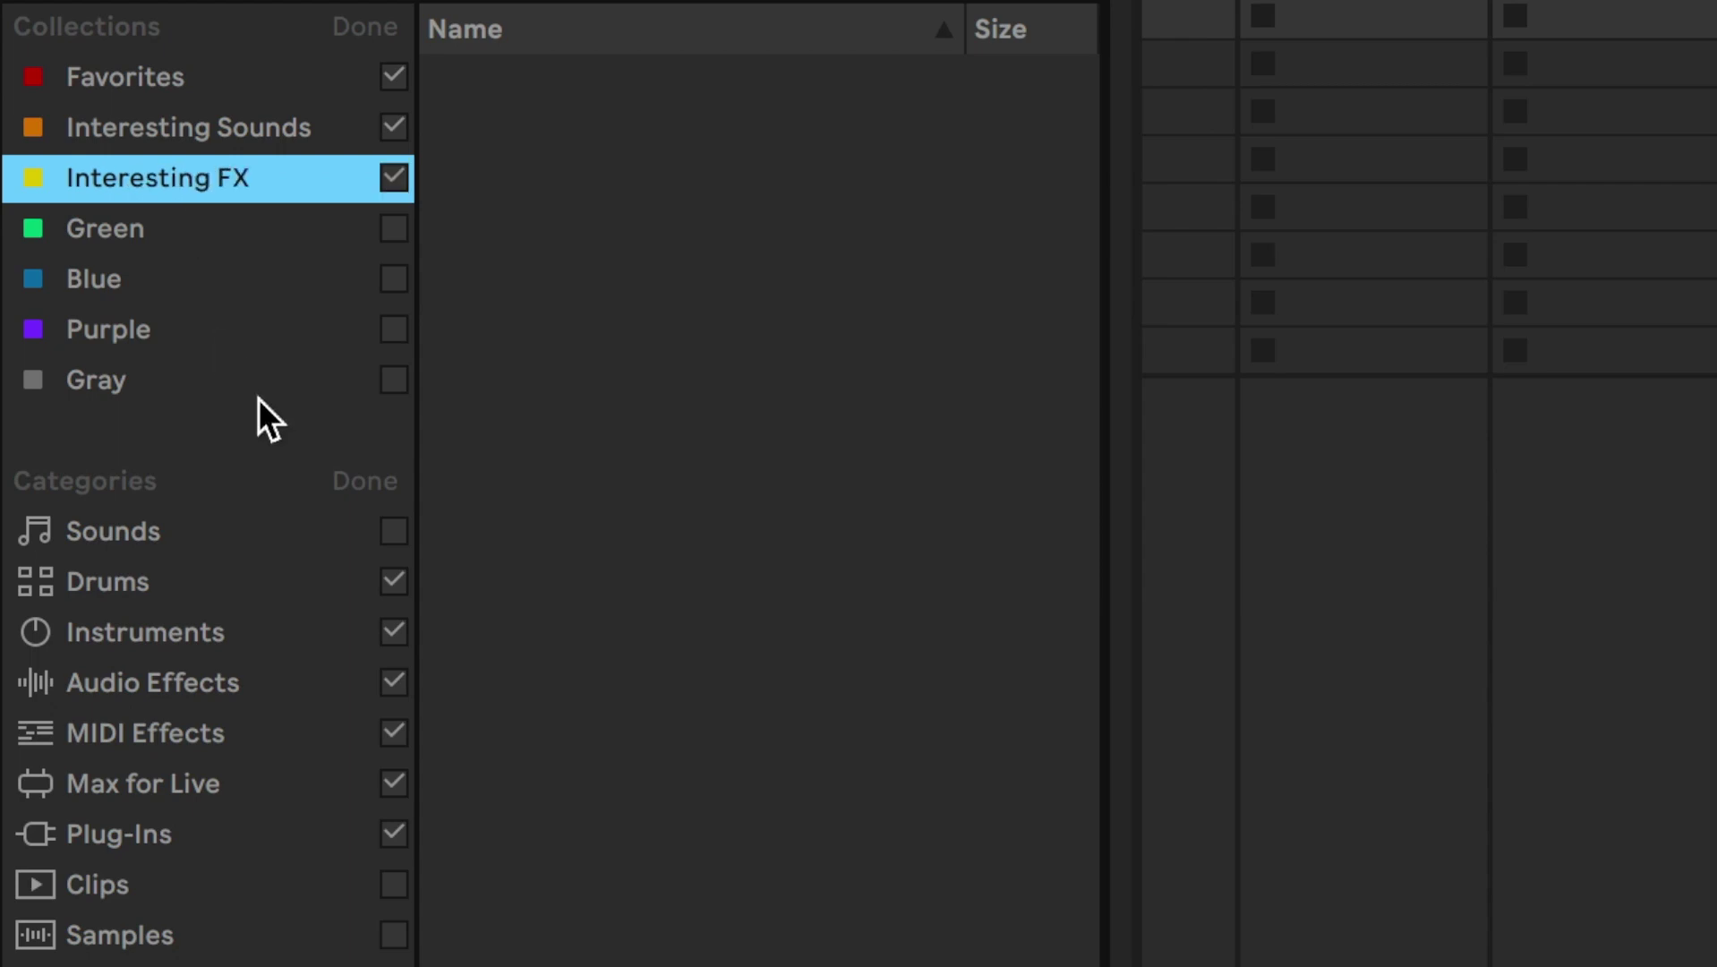
click(367, 28)
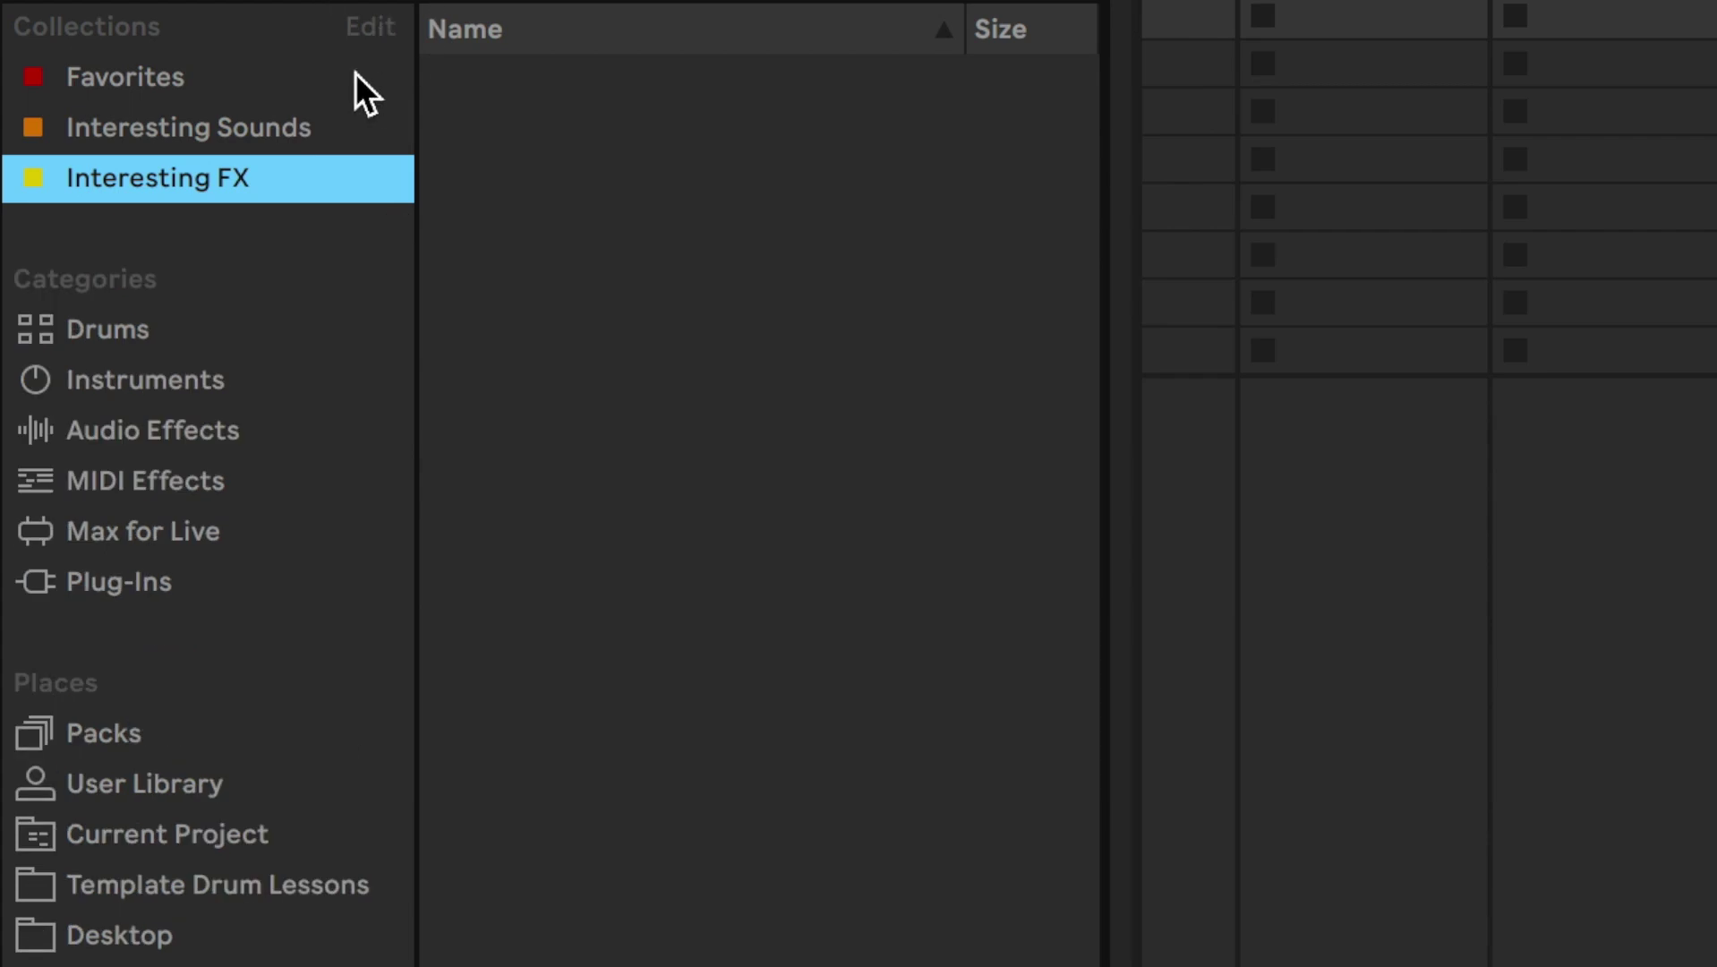
Tag the EQ Three audio effect into Interesting FX and review both collections.
click(181, 436)
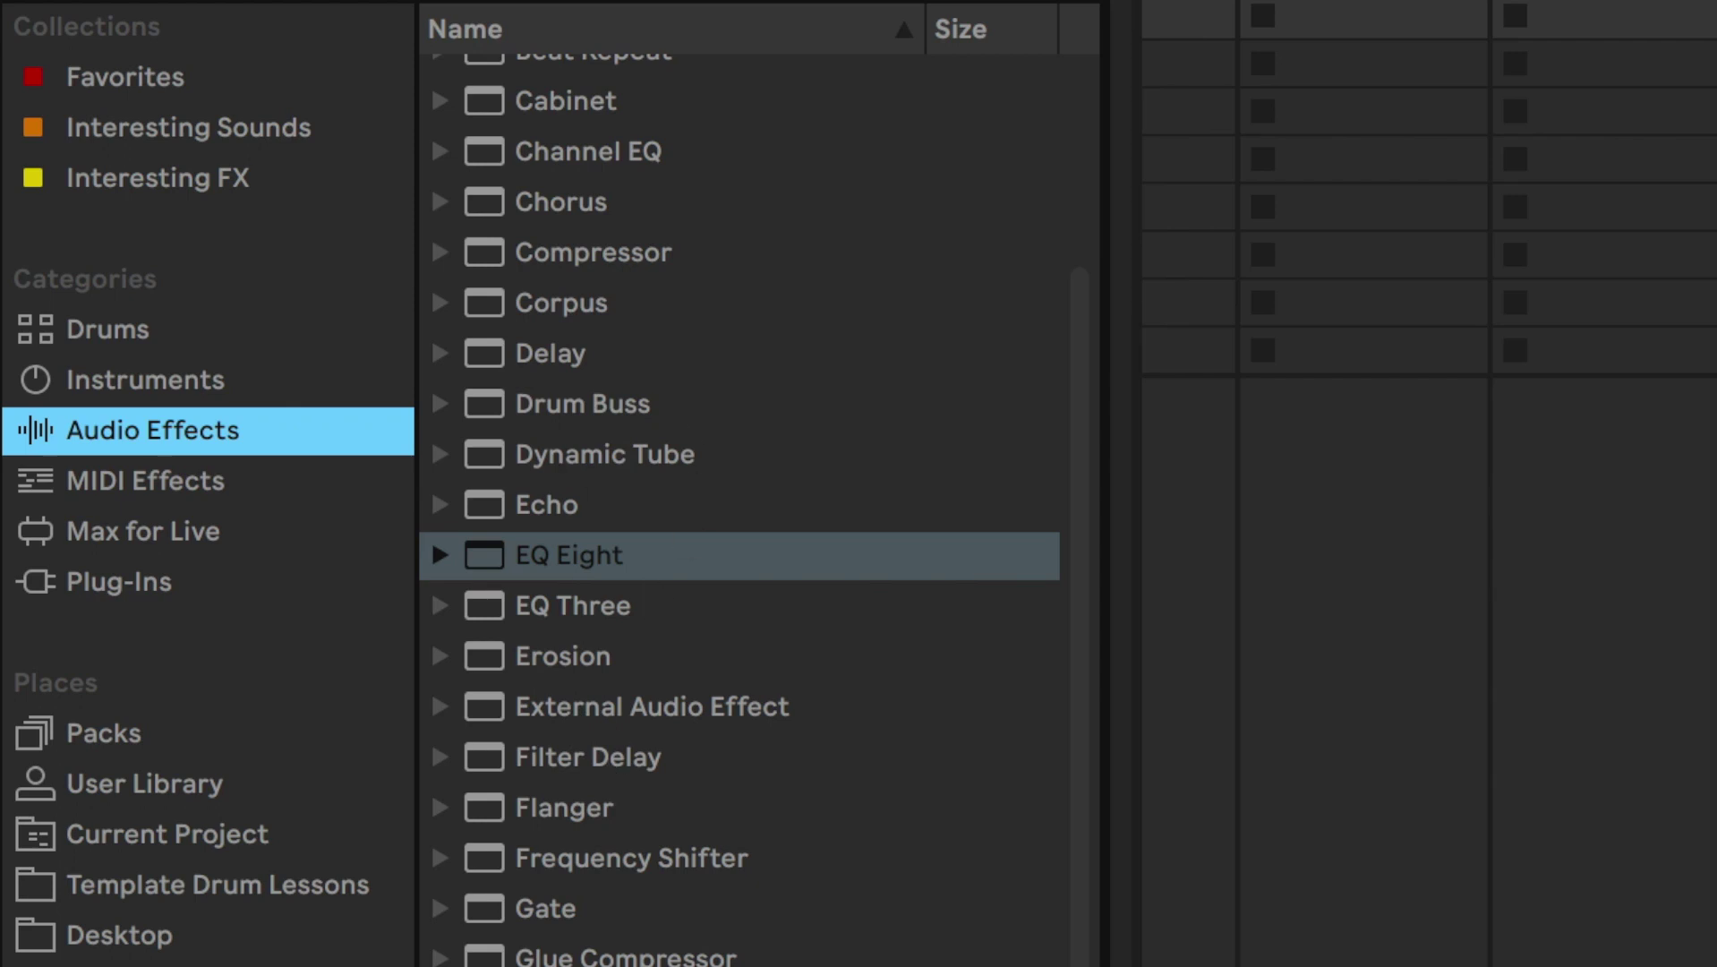
right_click(576, 602)
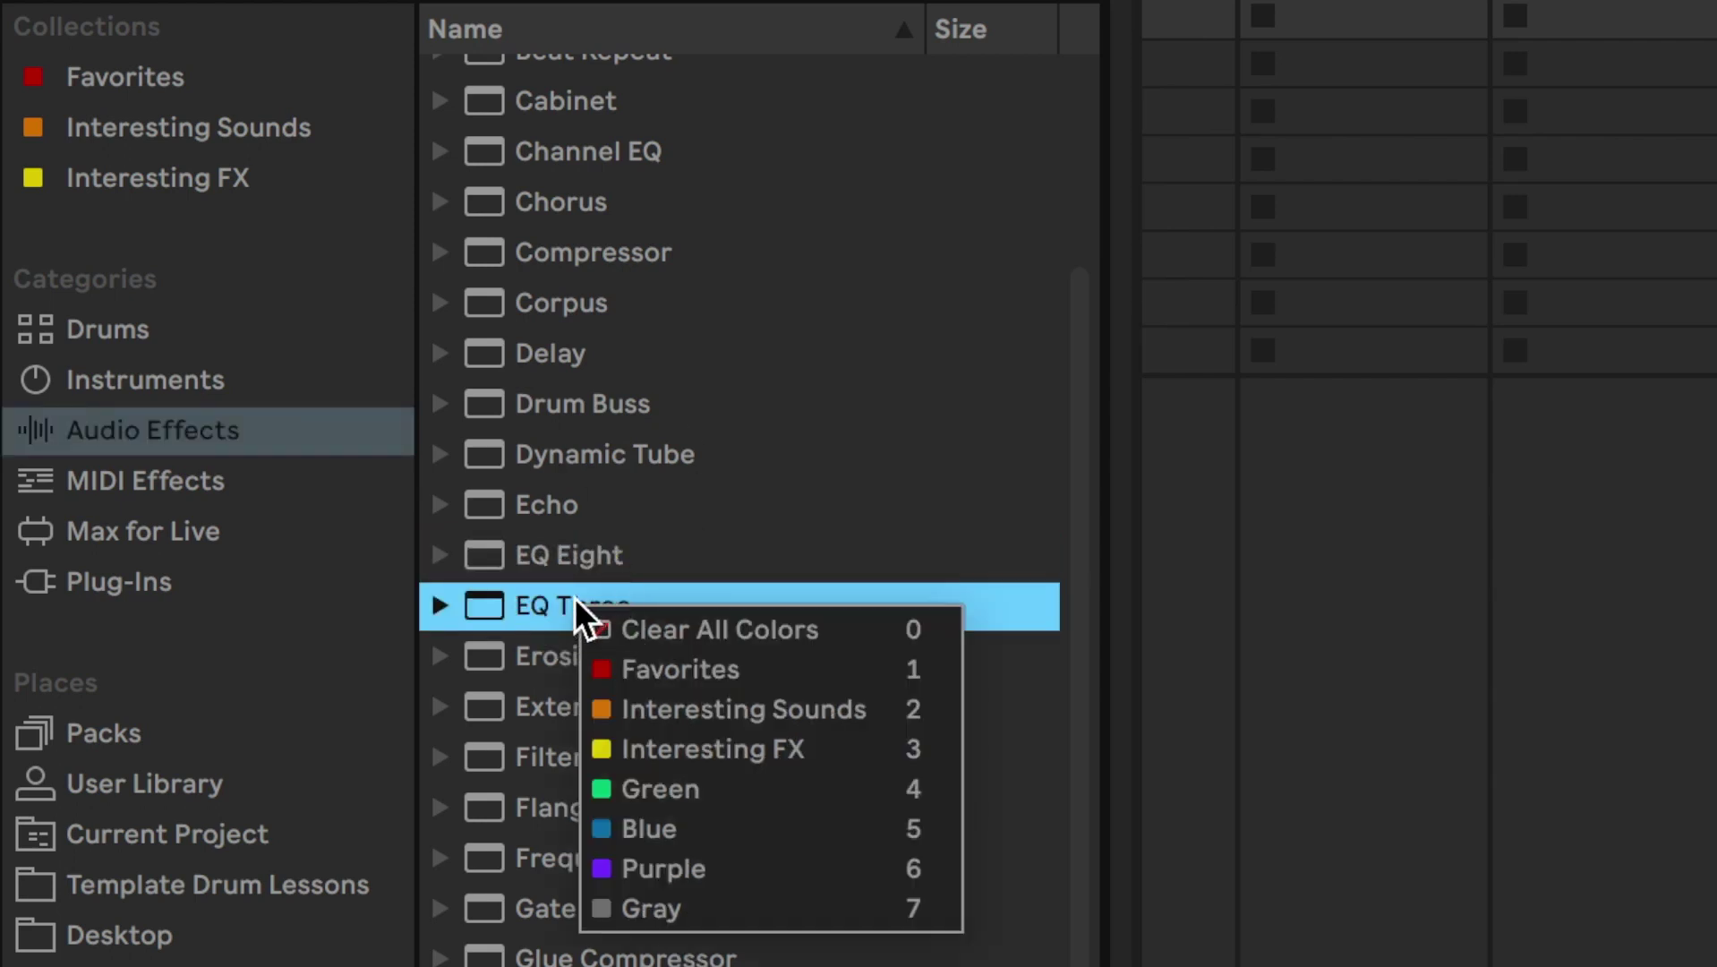
click(657, 750)
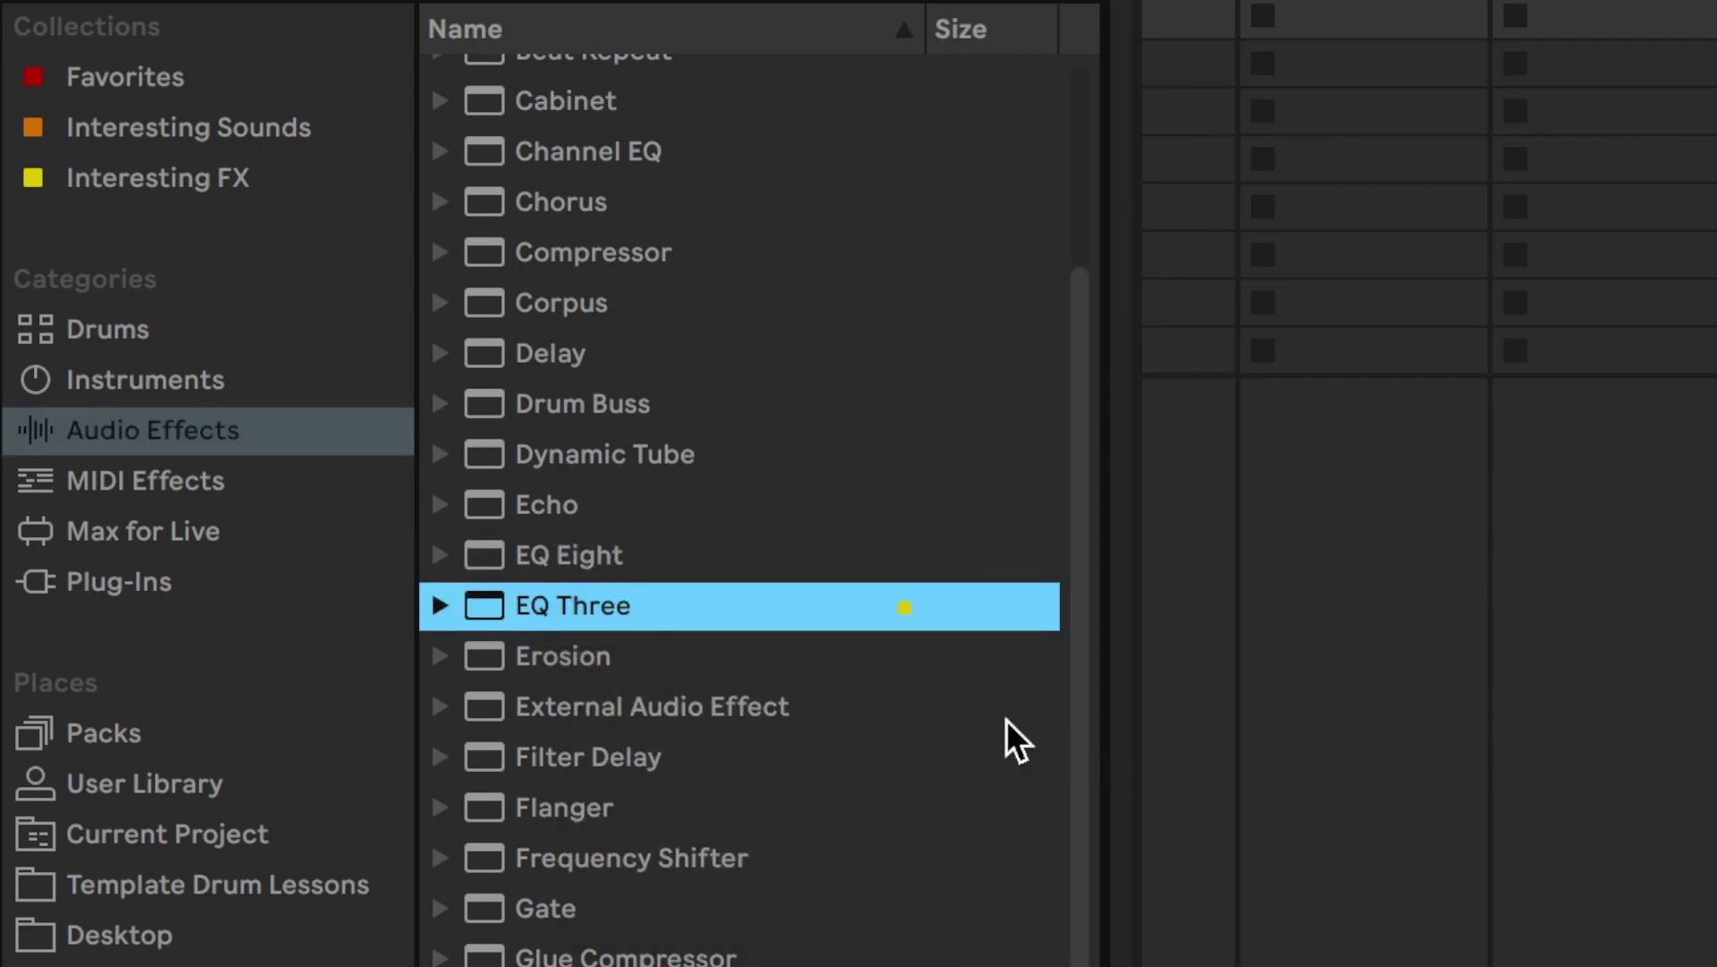
click(199, 183)
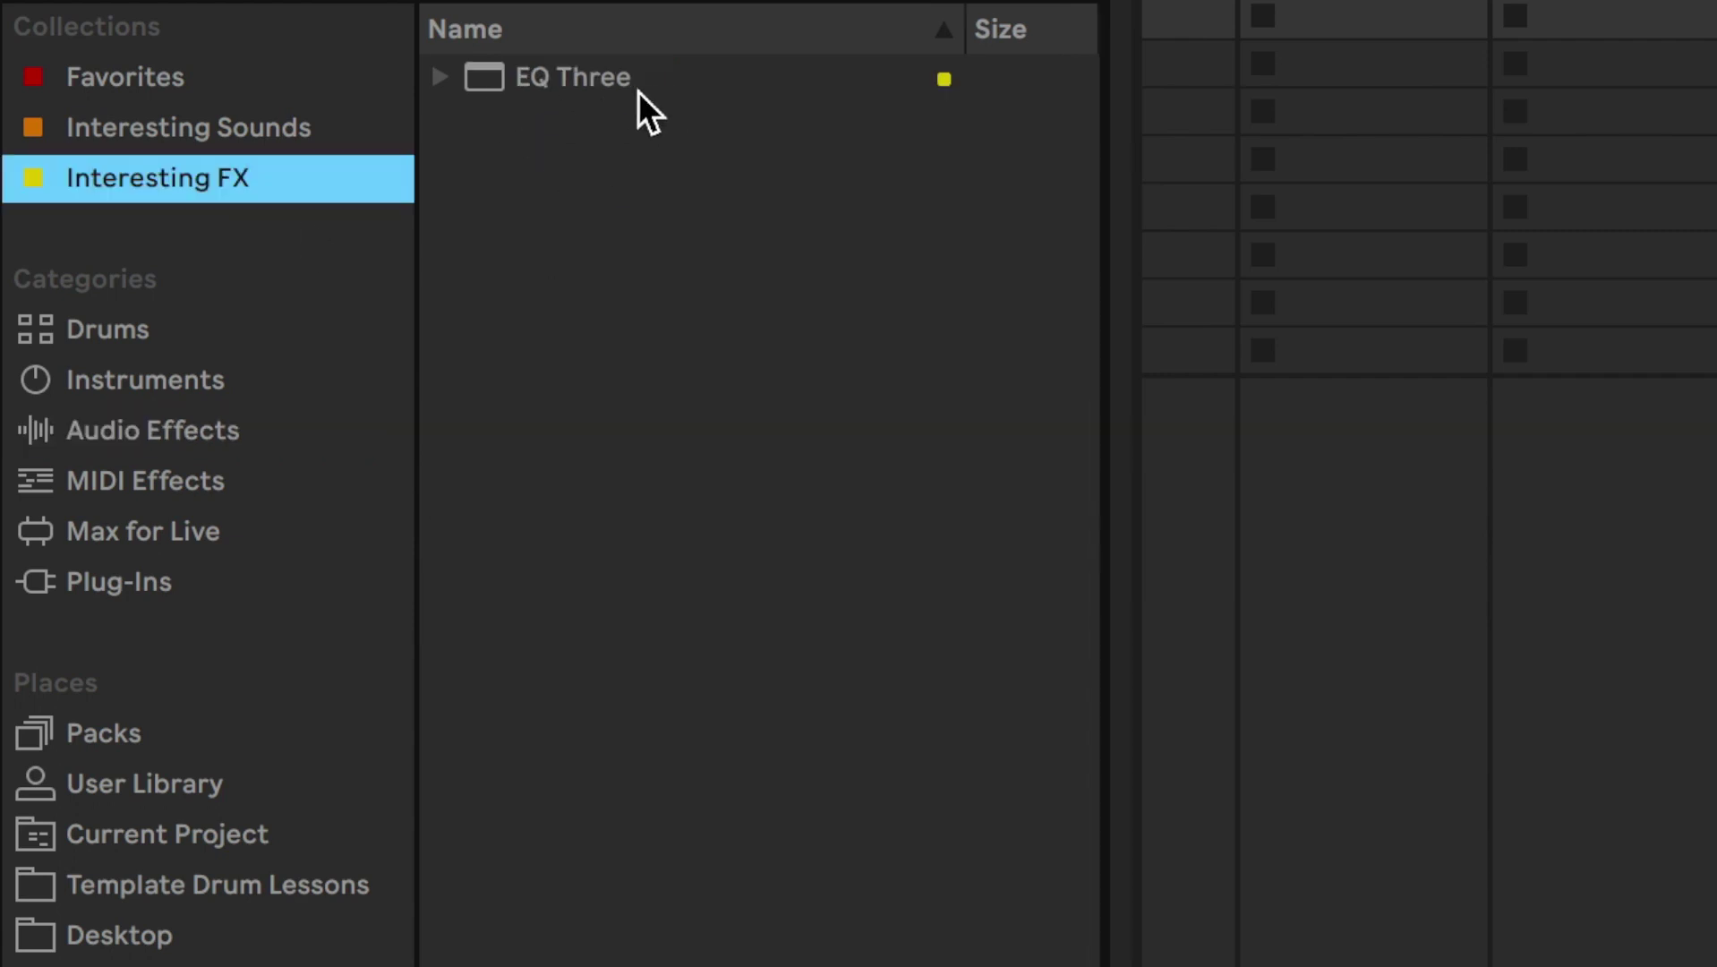
click(149, 133)
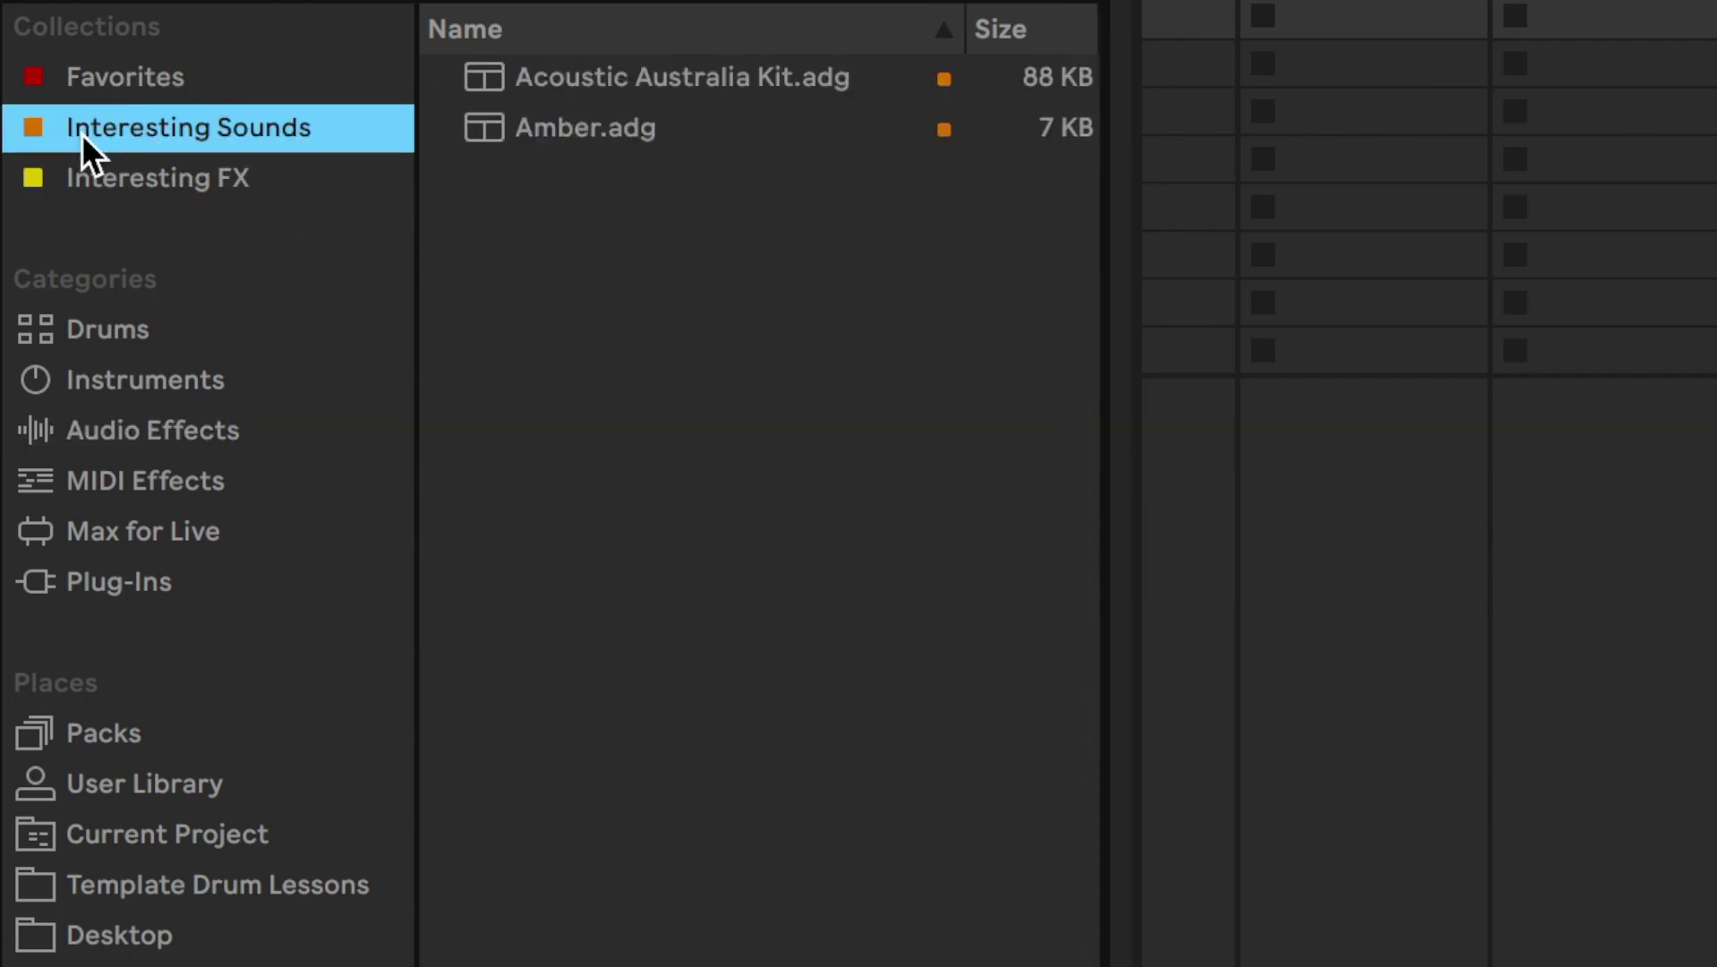
Browse the installed packs list, from Beat Tools to Unnatural Selection.
click(104, 193)
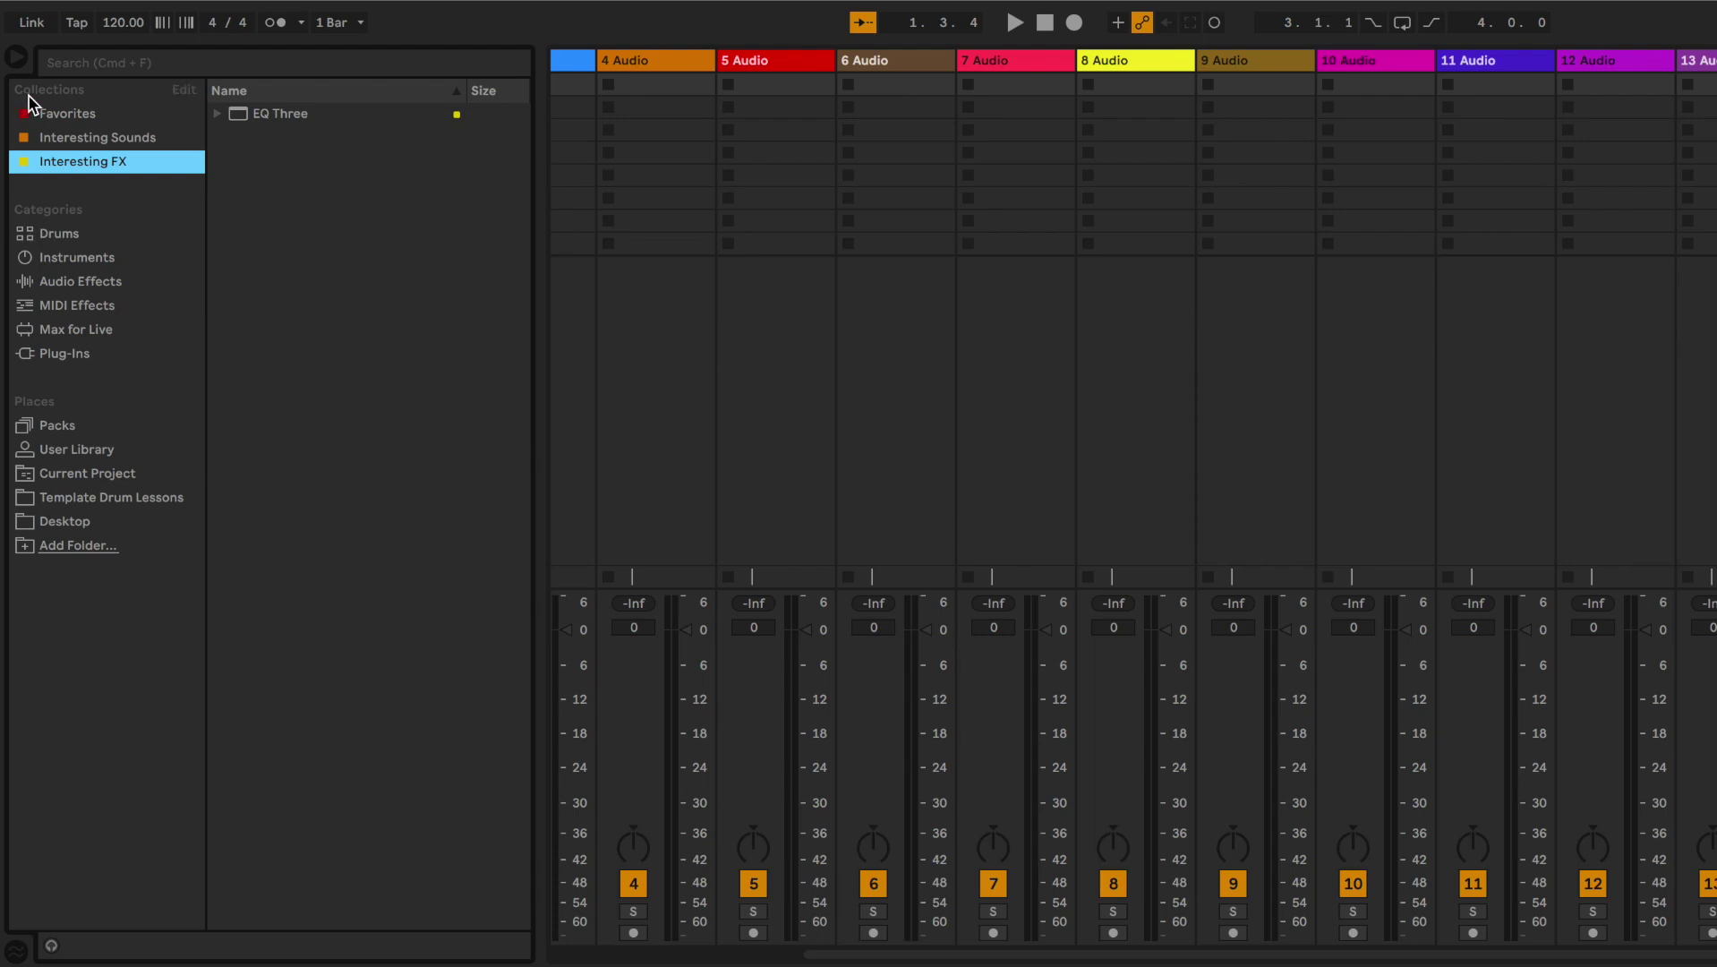
click(47, 429)
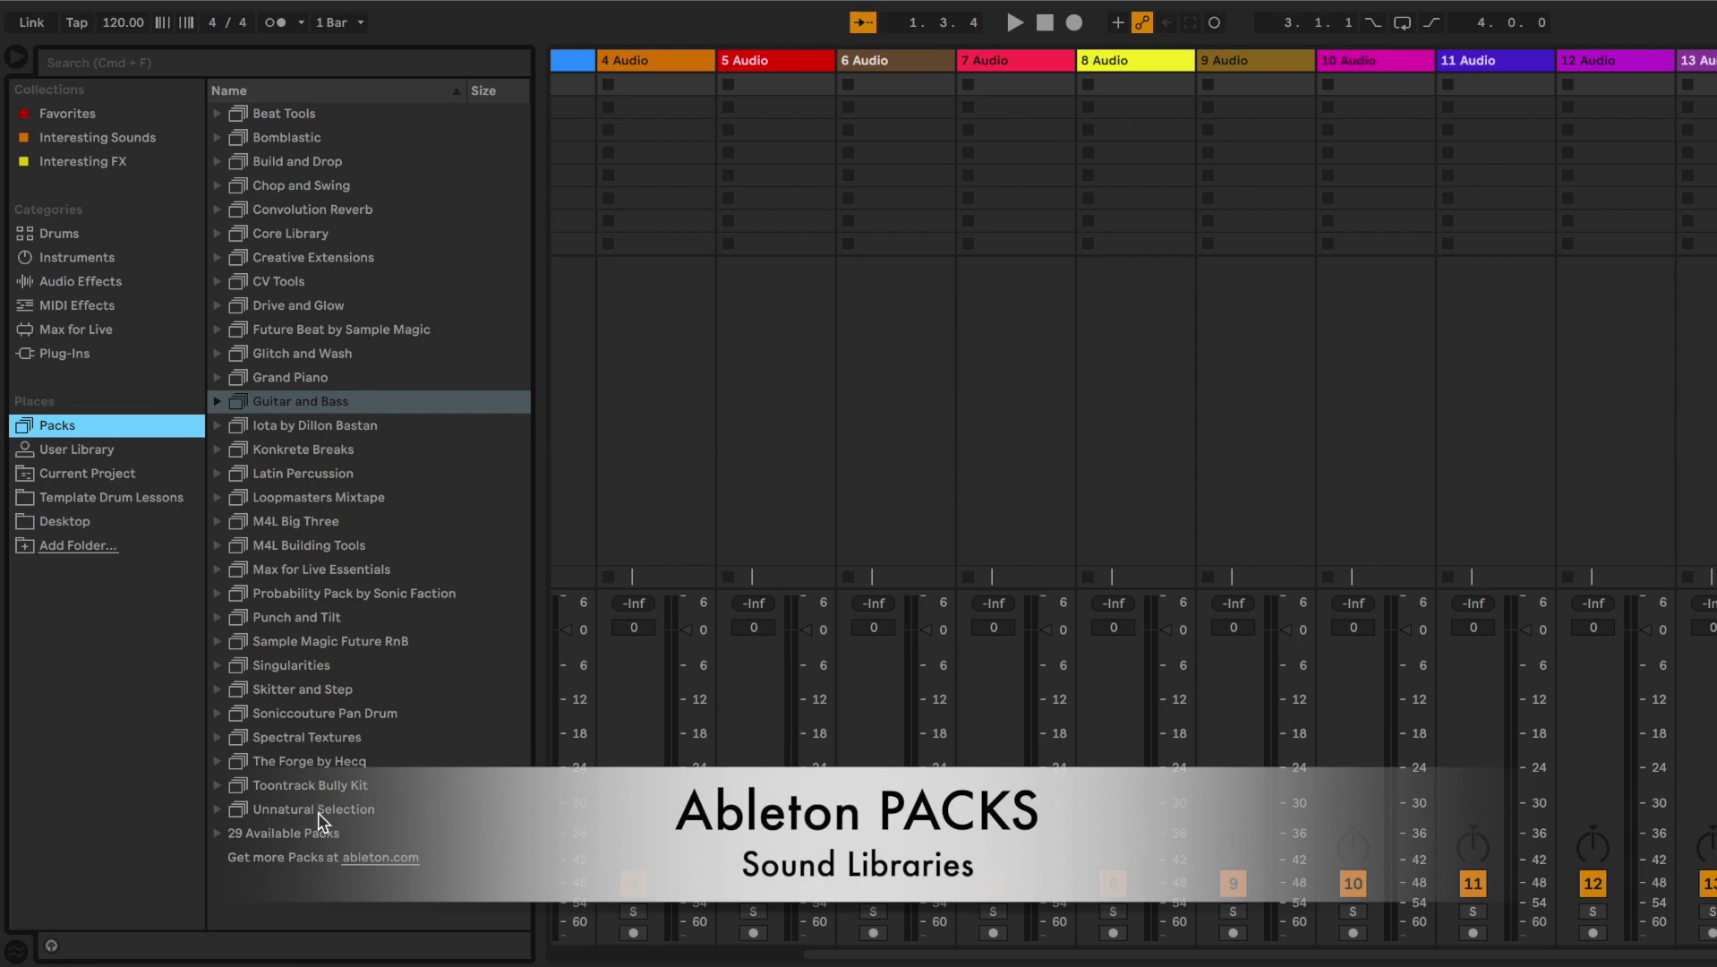
key(Right)
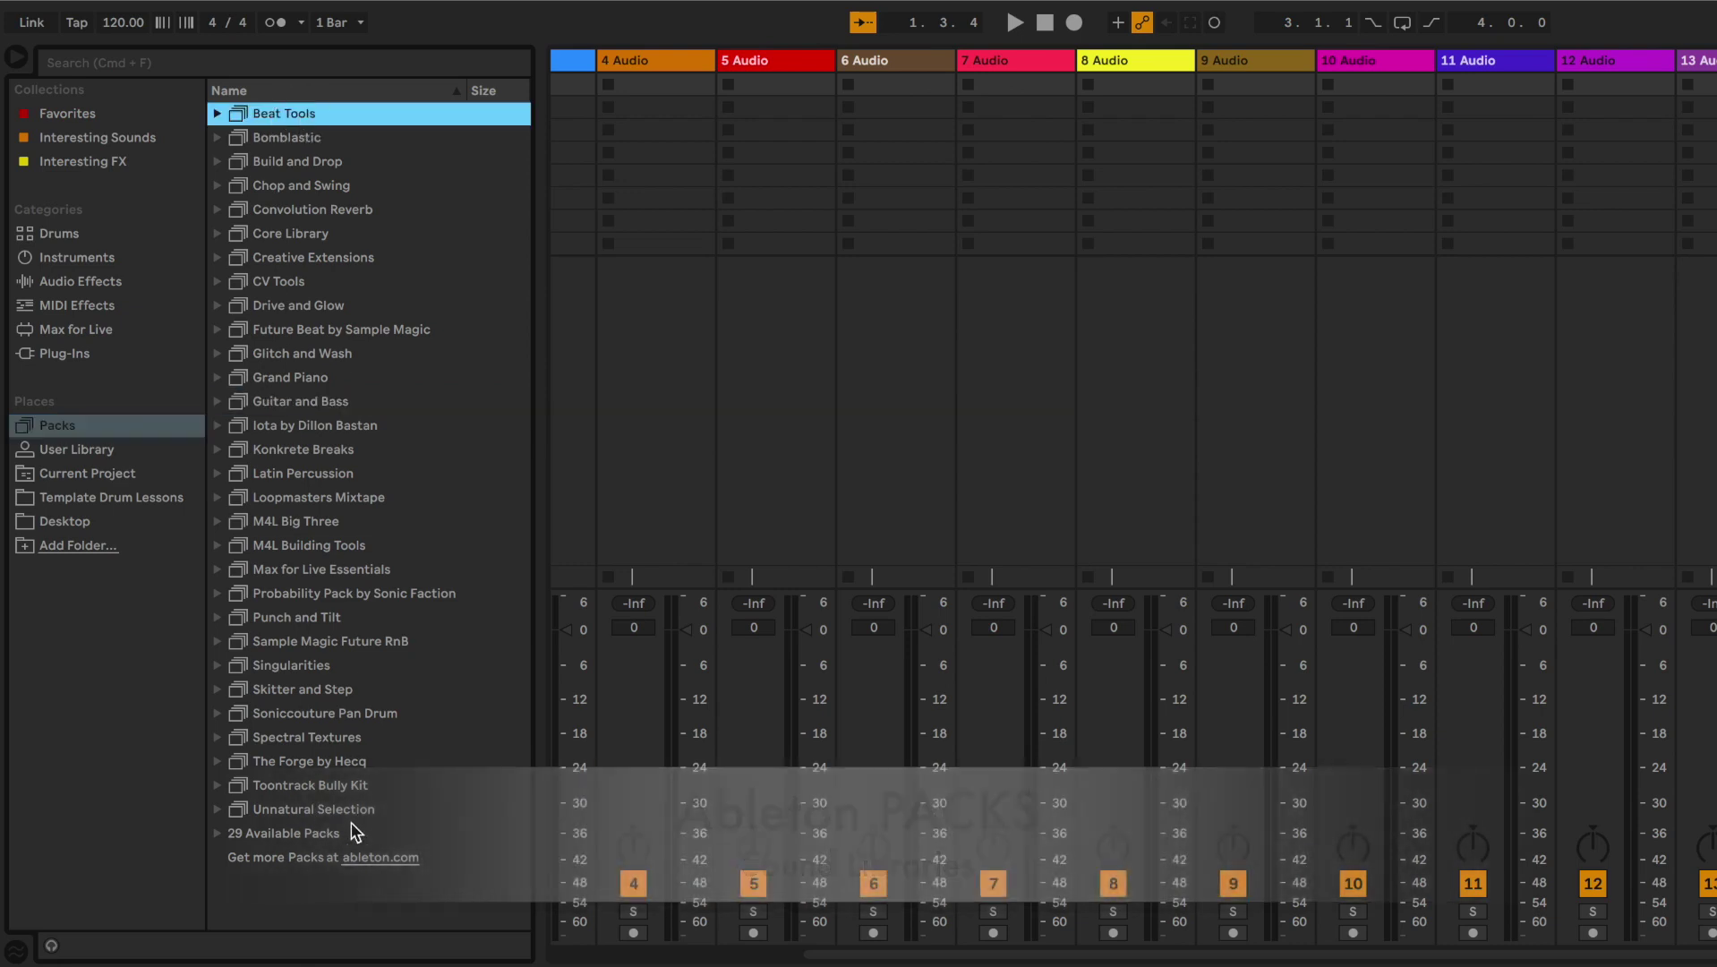
click(346, 812)
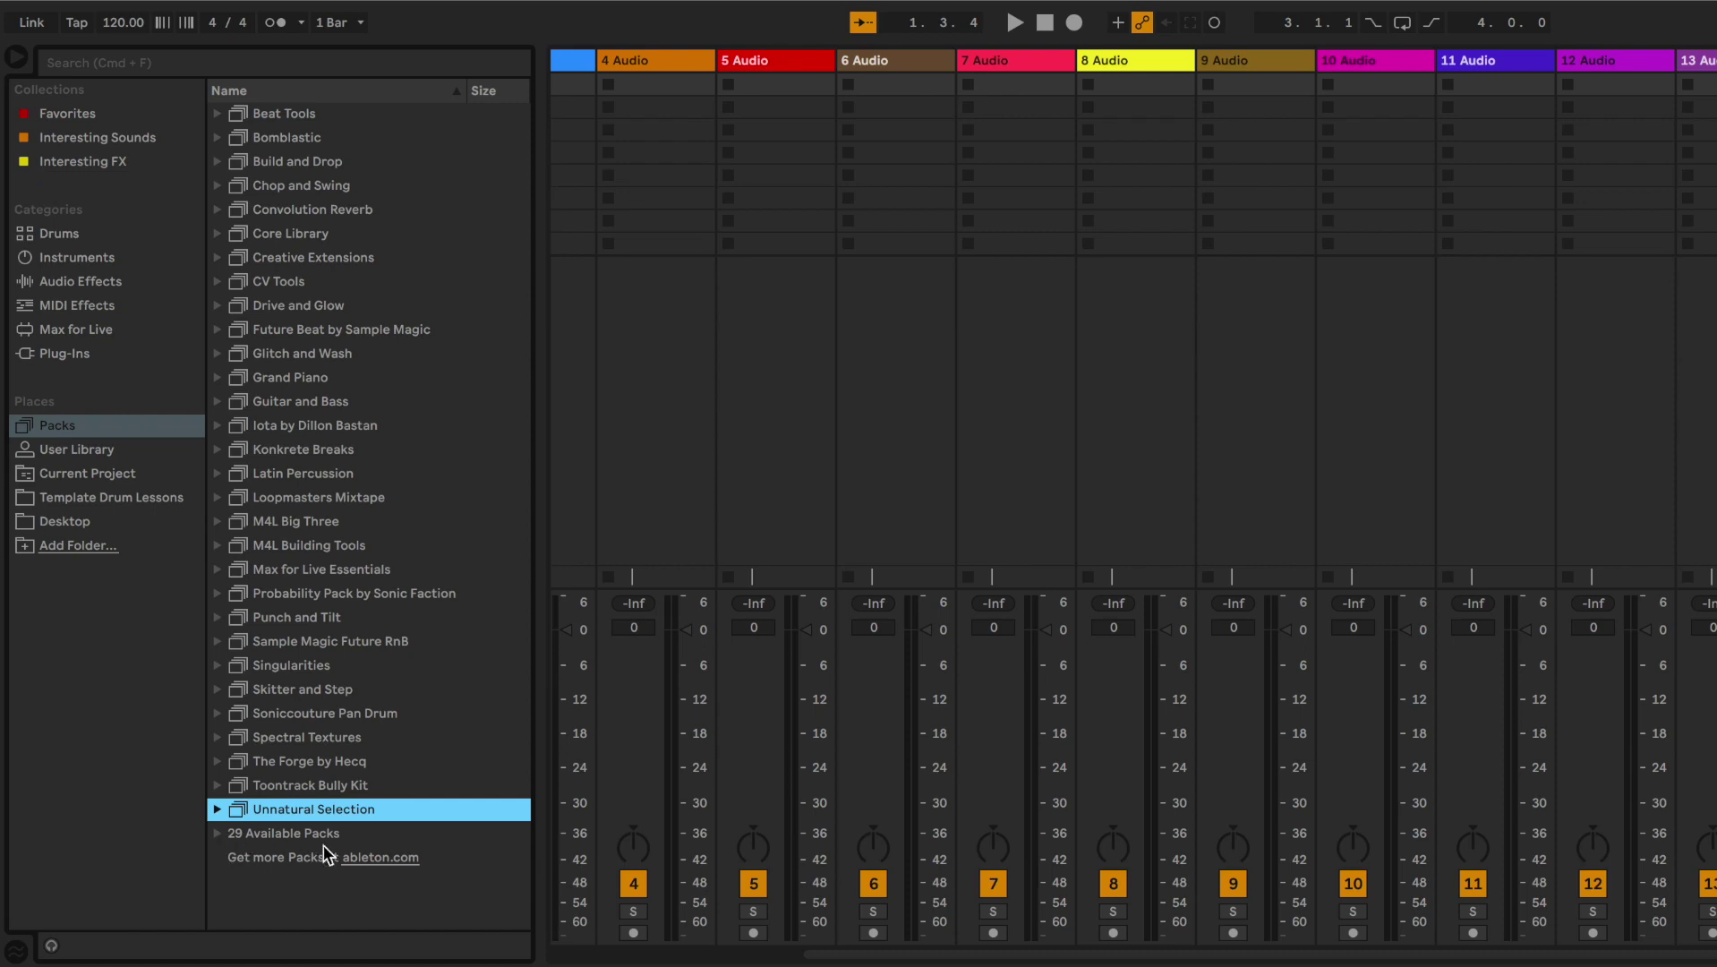
Expand the 29 available packs and open the first breakbeat pack's ableton.com page.
click(216, 834)
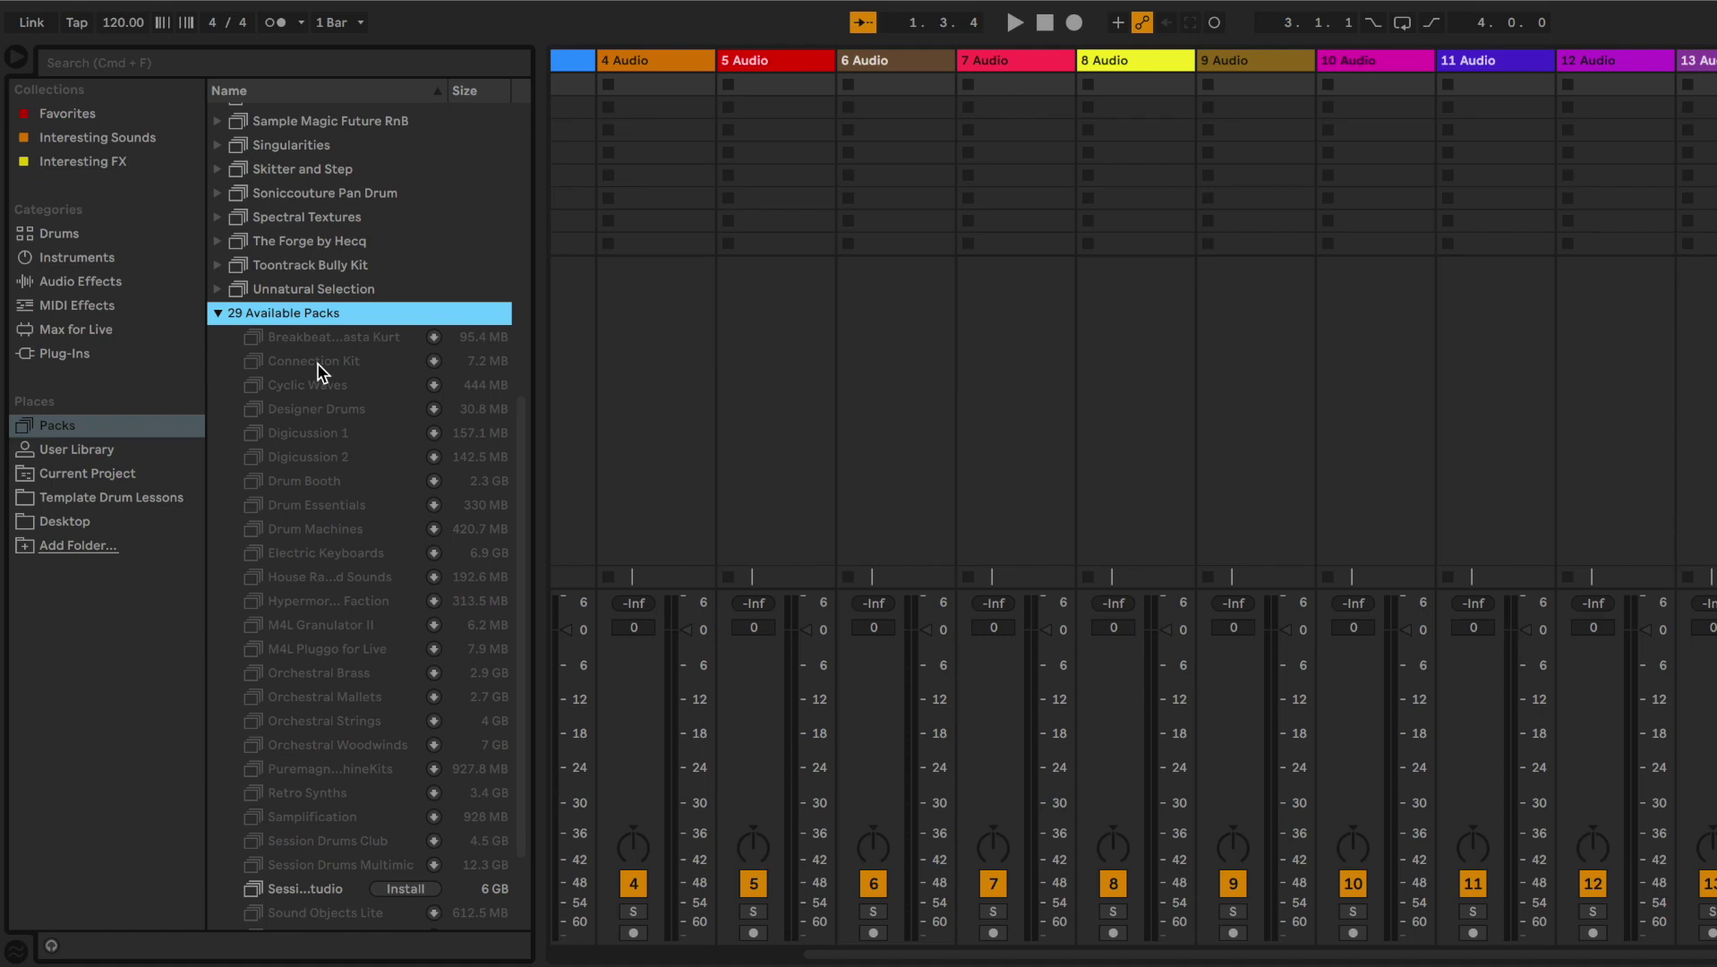
click(318, 340)
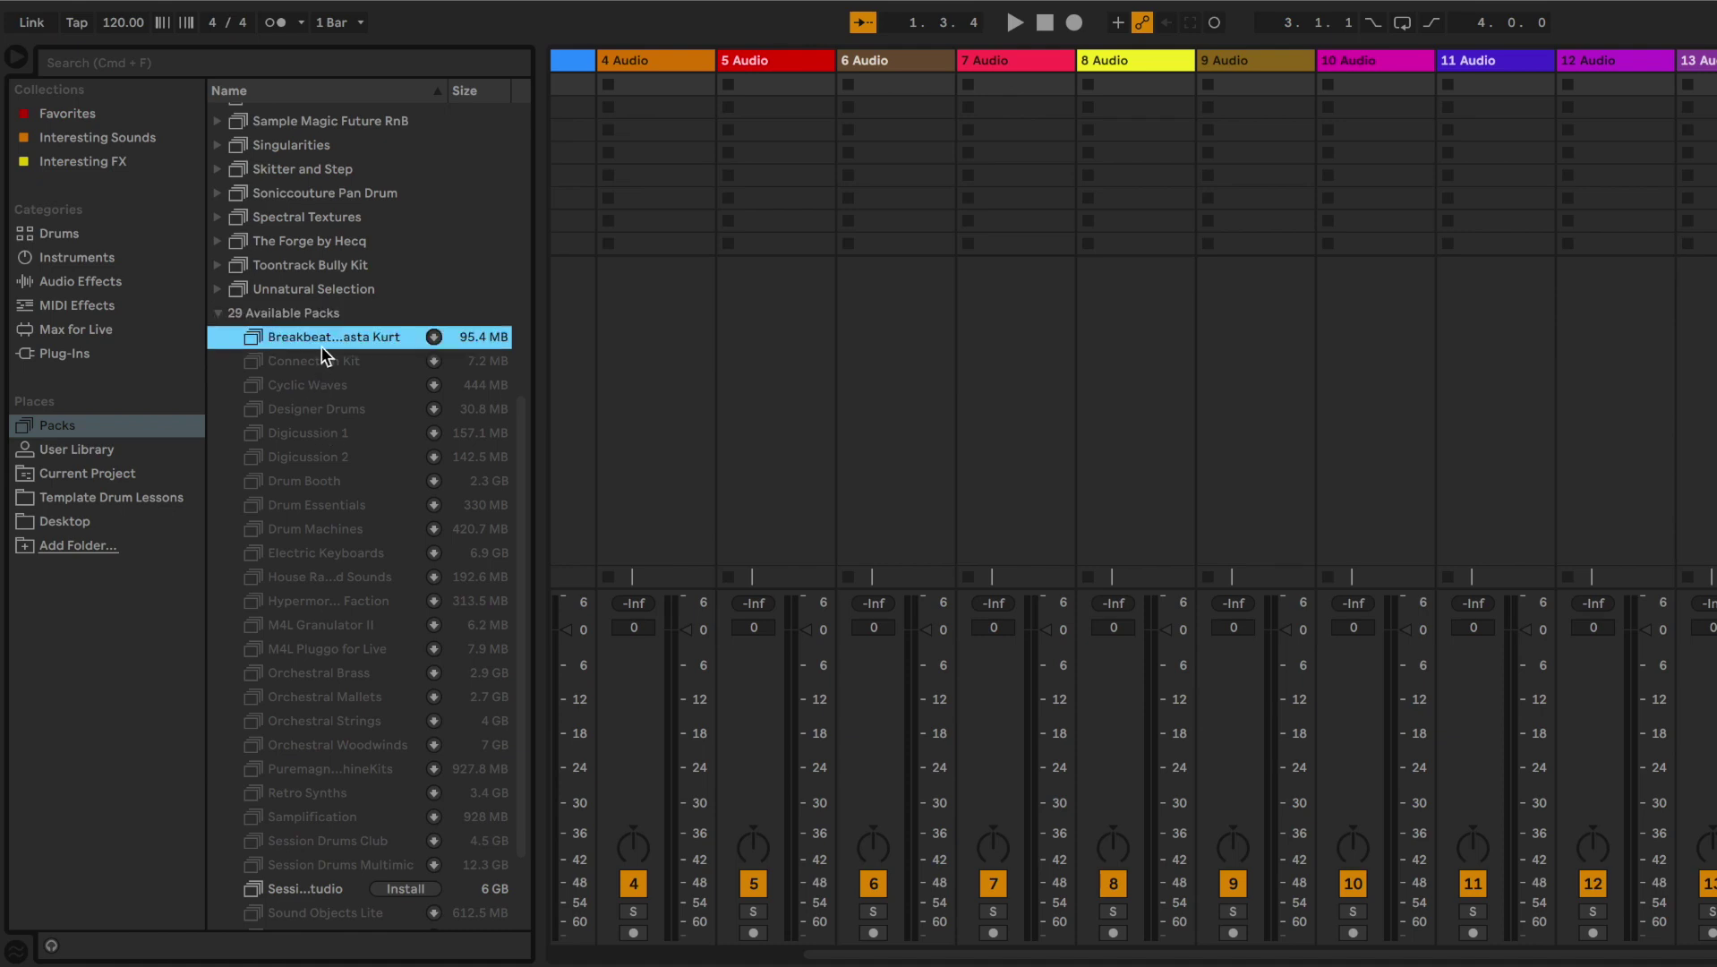
right_click(317, 338)
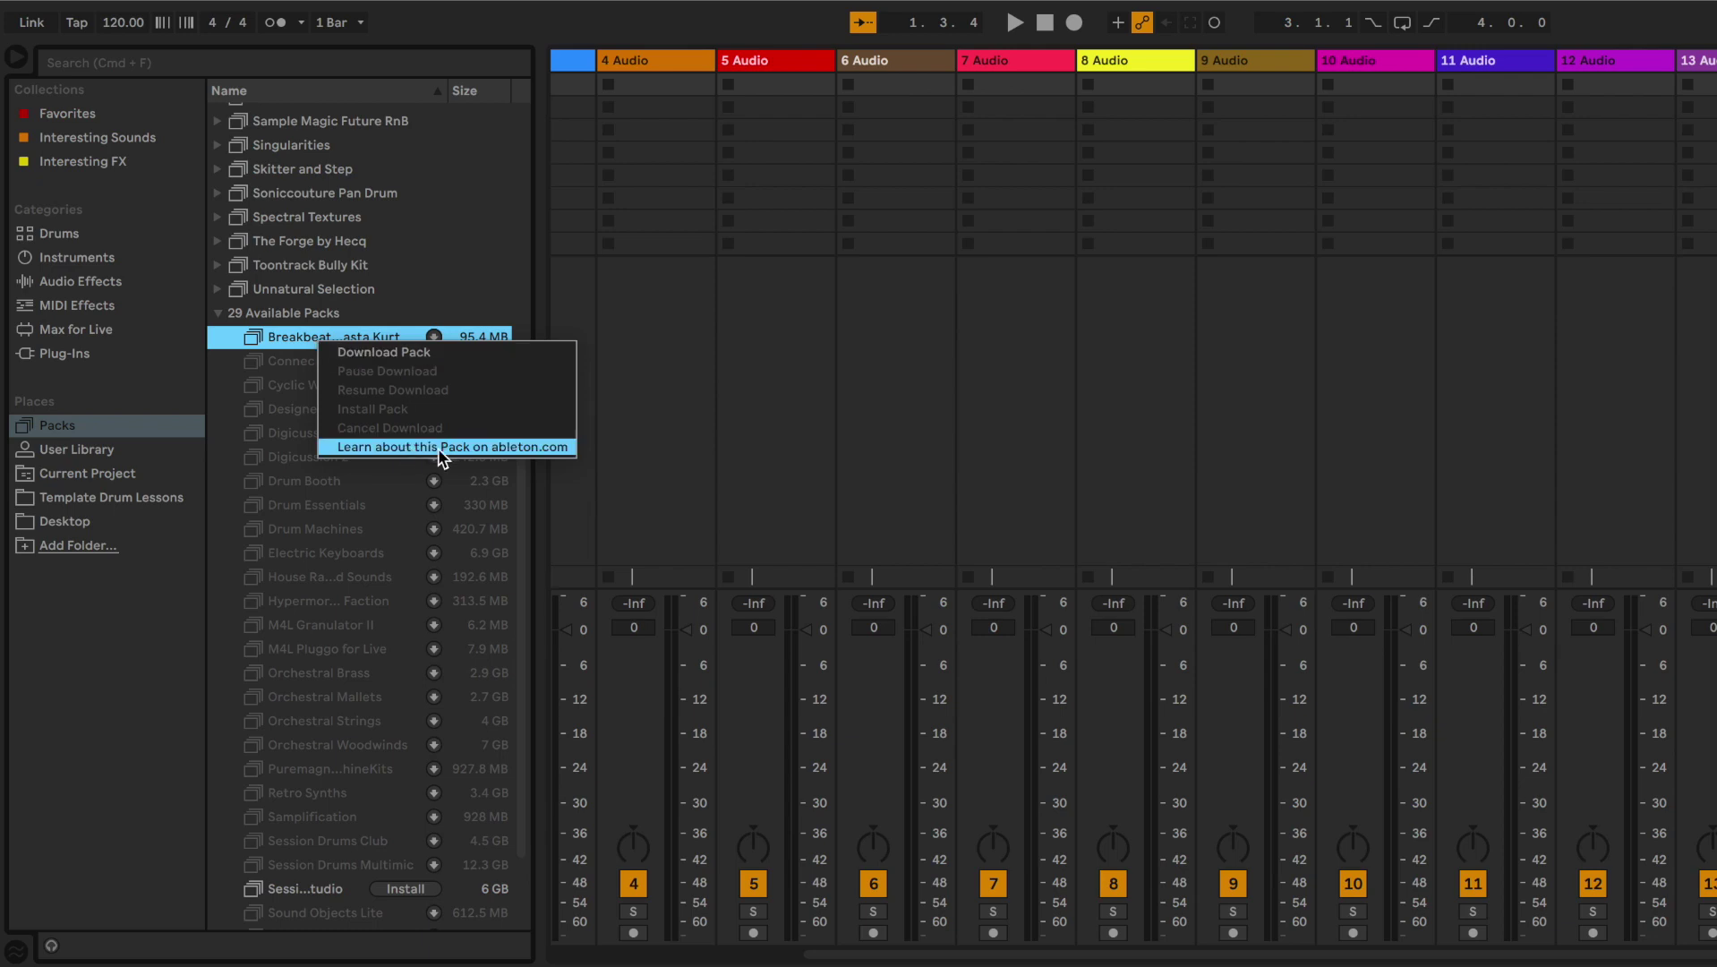
click(498, 449)
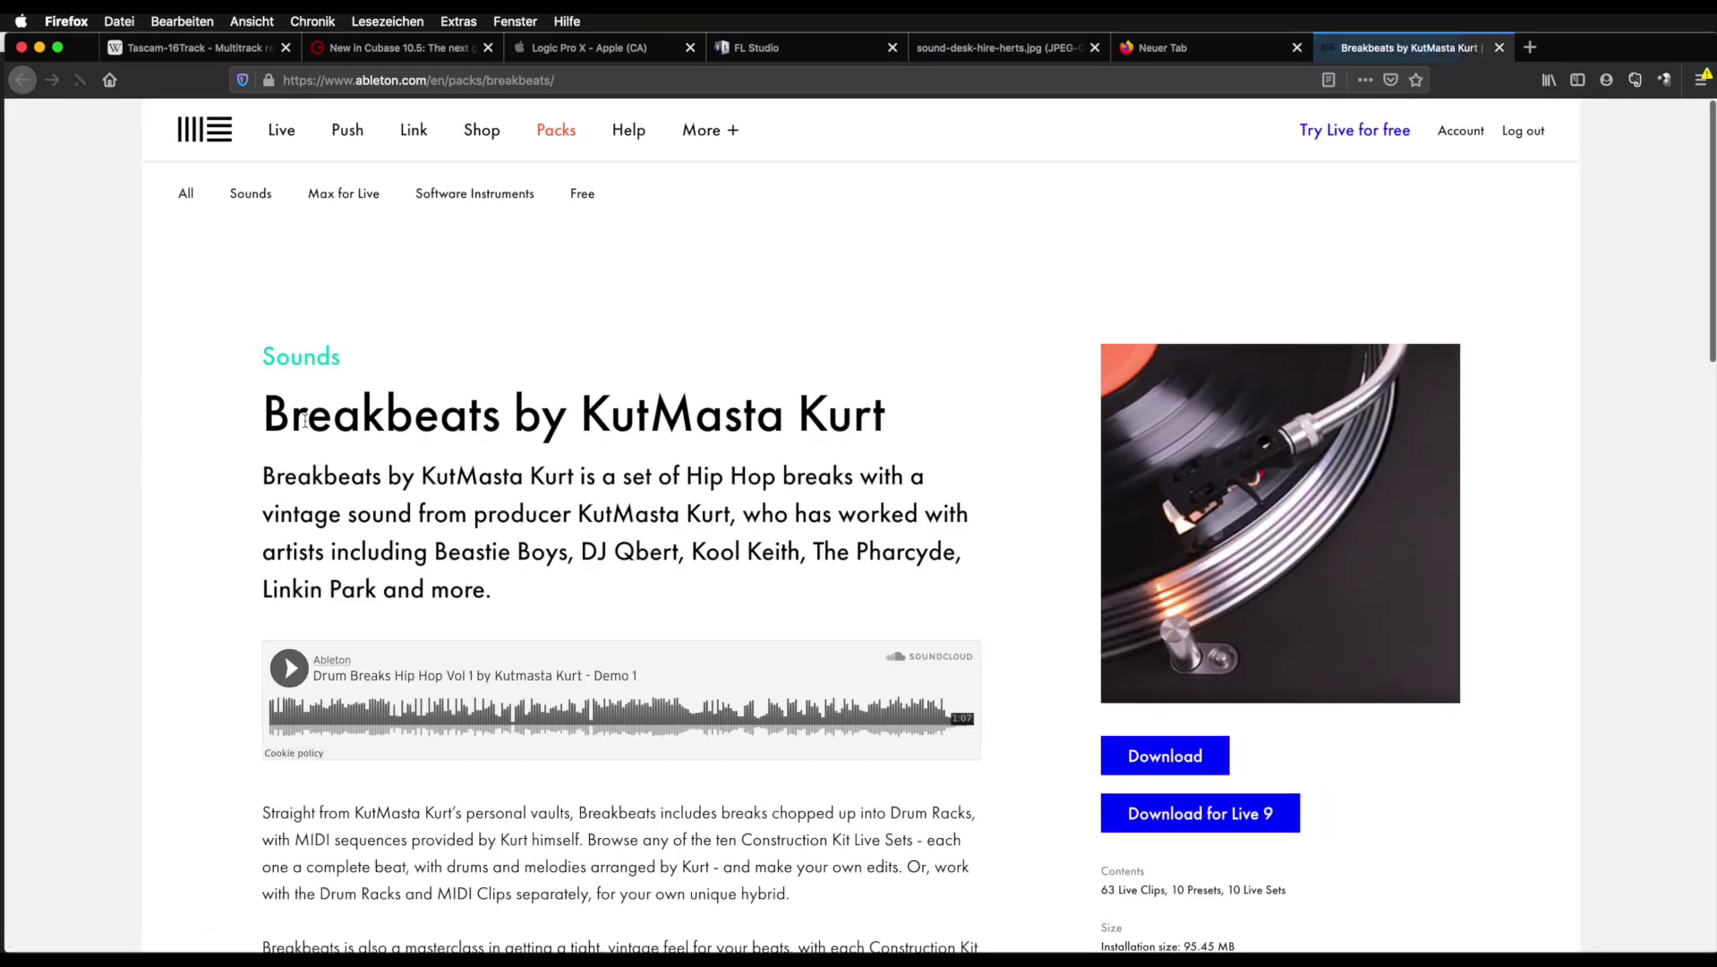
Scroll through the Breakbeats by KutMasta Kurt page, then switch back to Ableton Live.
scroll(156, 427, down, 3)
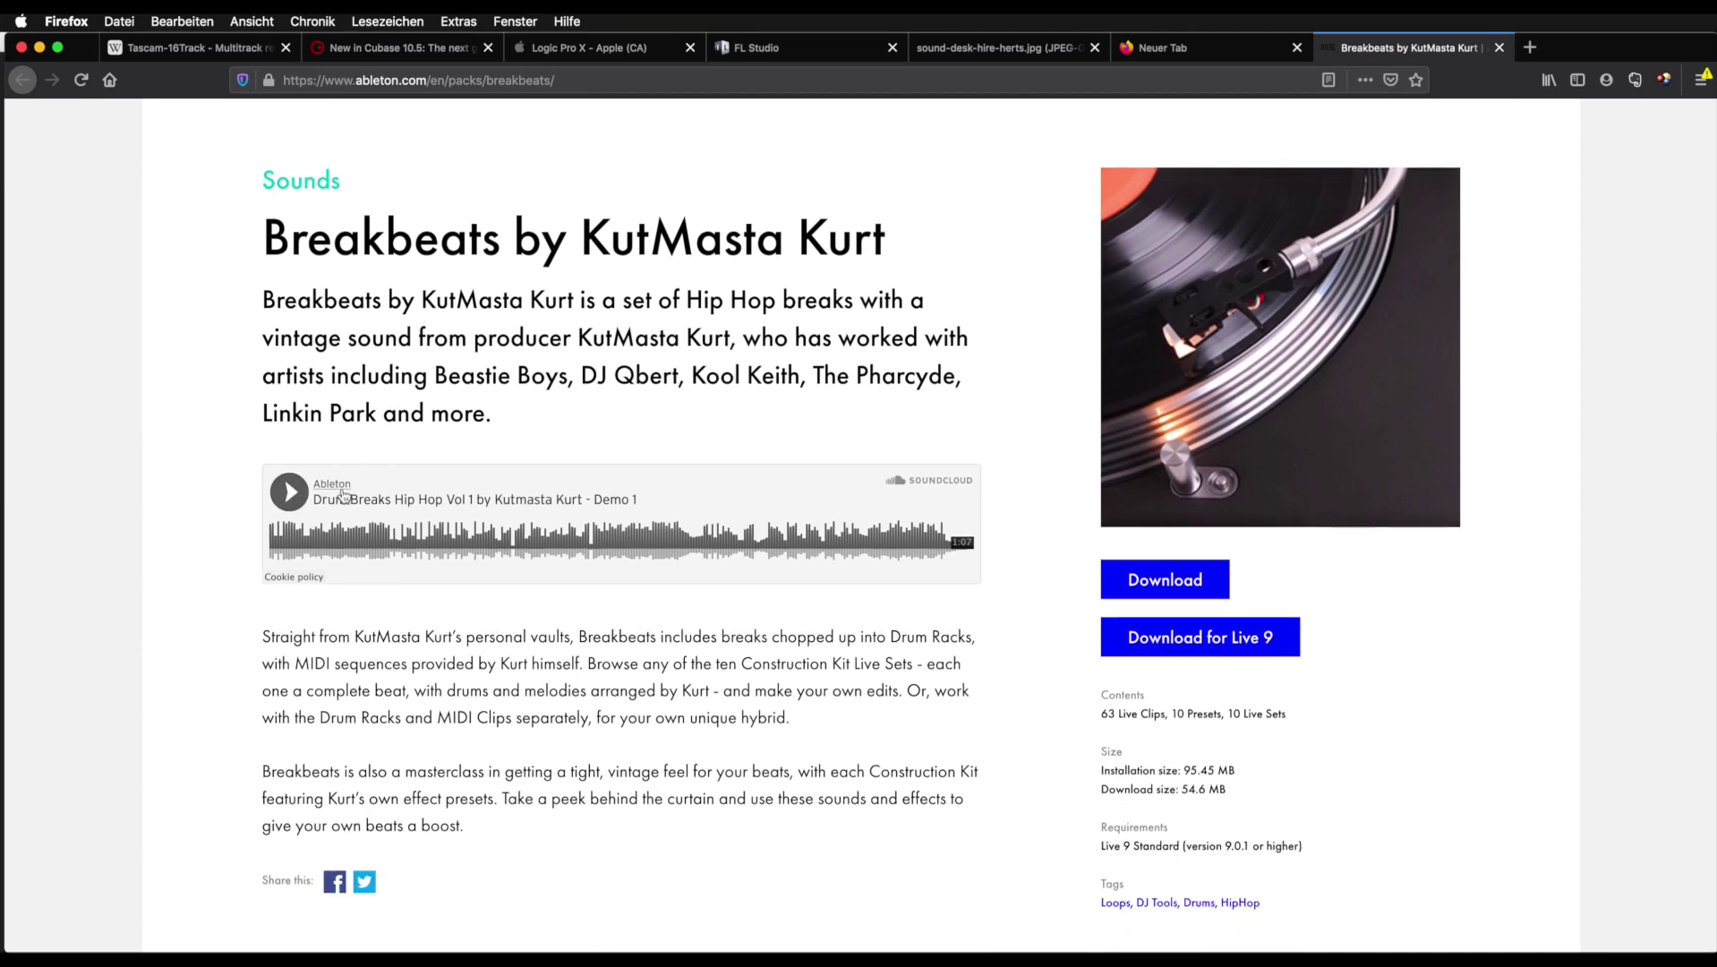
scroll(432, 470, down, 3)
scroll(421, 466, up, 3)
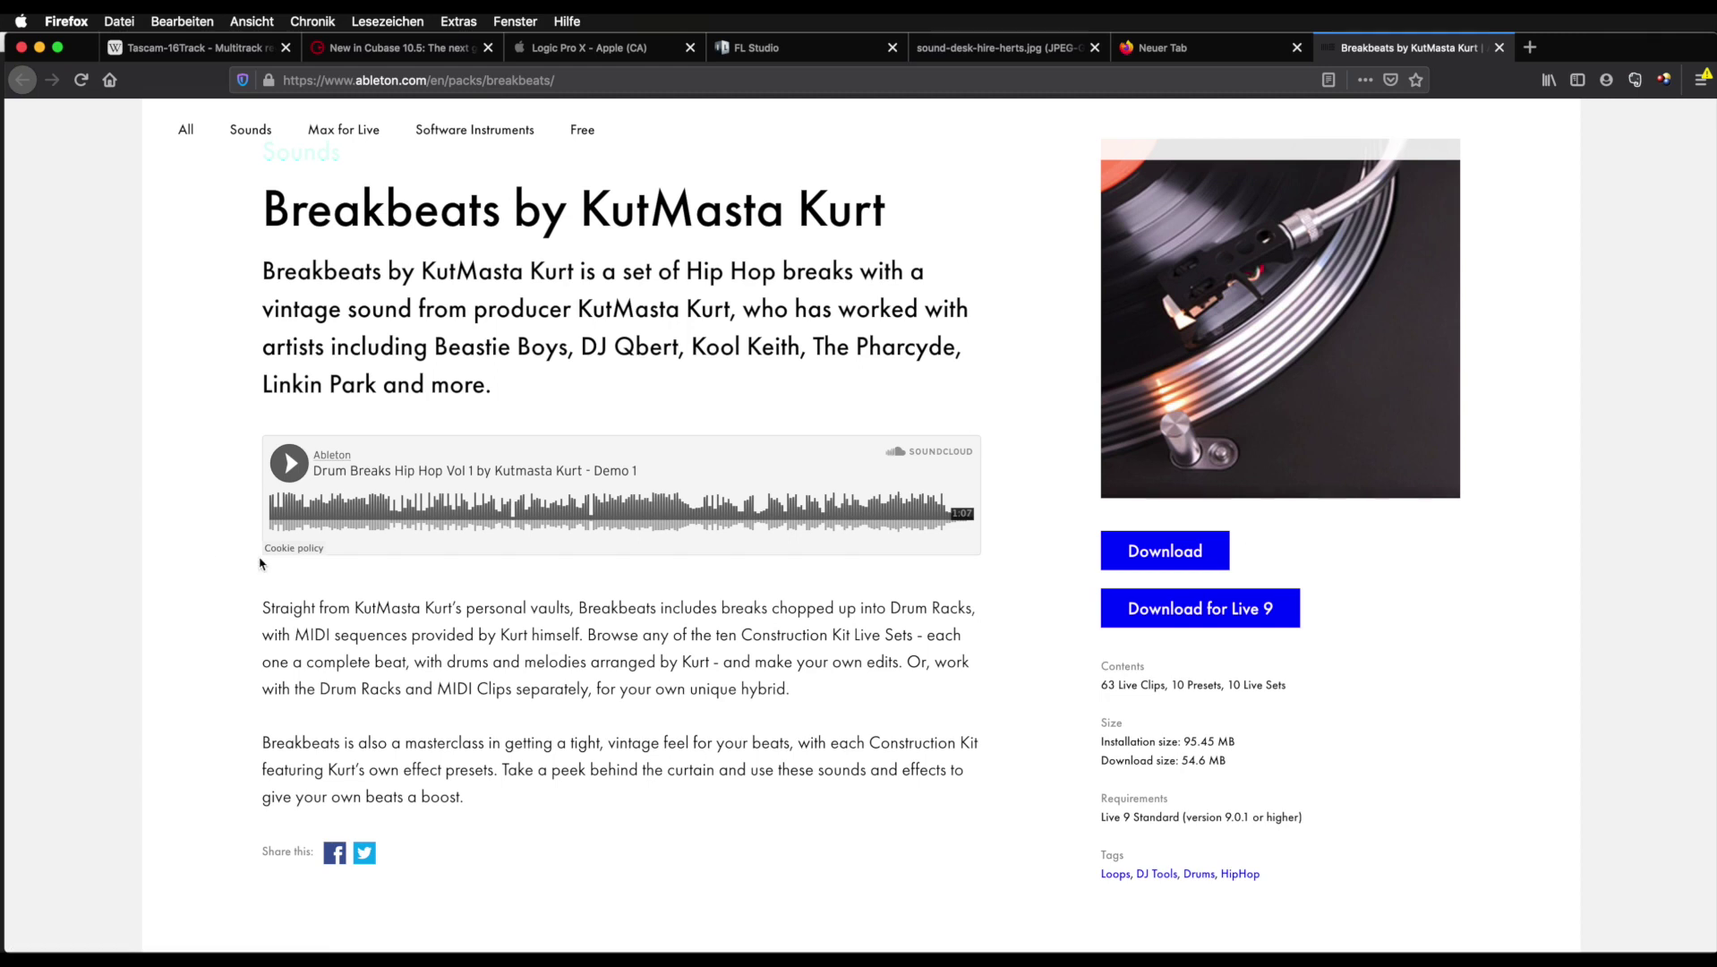
key(ctrl+Up)
click(1184, 851)
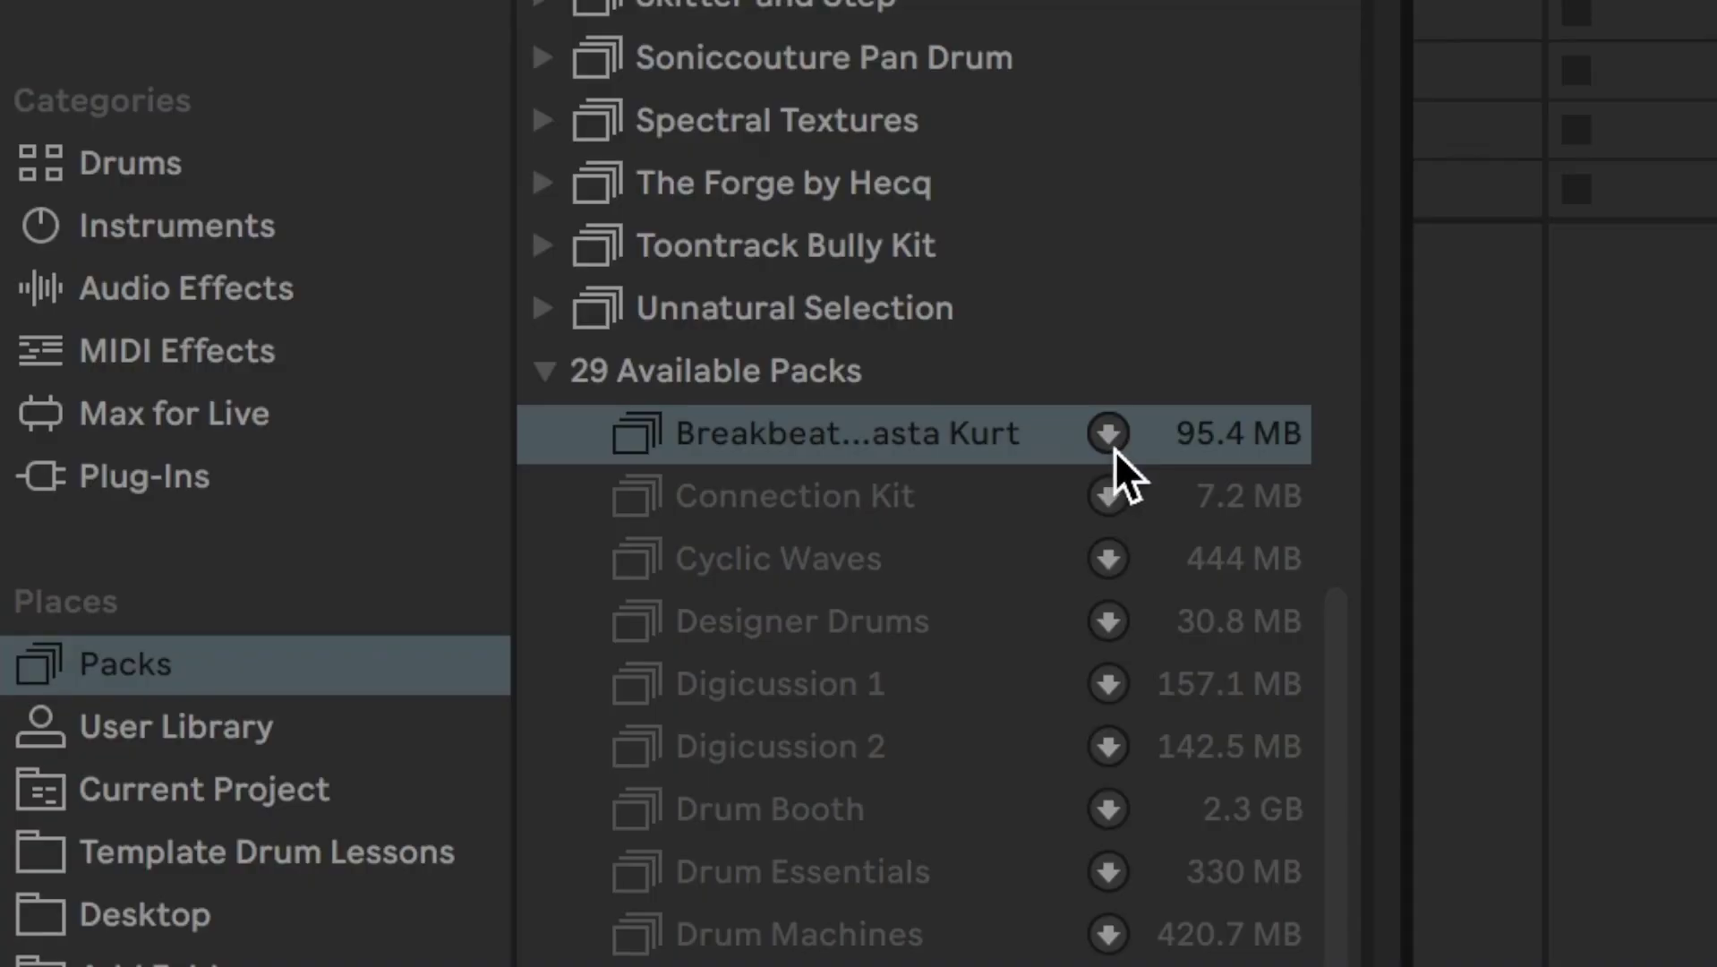
Start then pause the Breakbeats pack download, and list the Konkrete Breaks drum kits.
click(1115, 449)
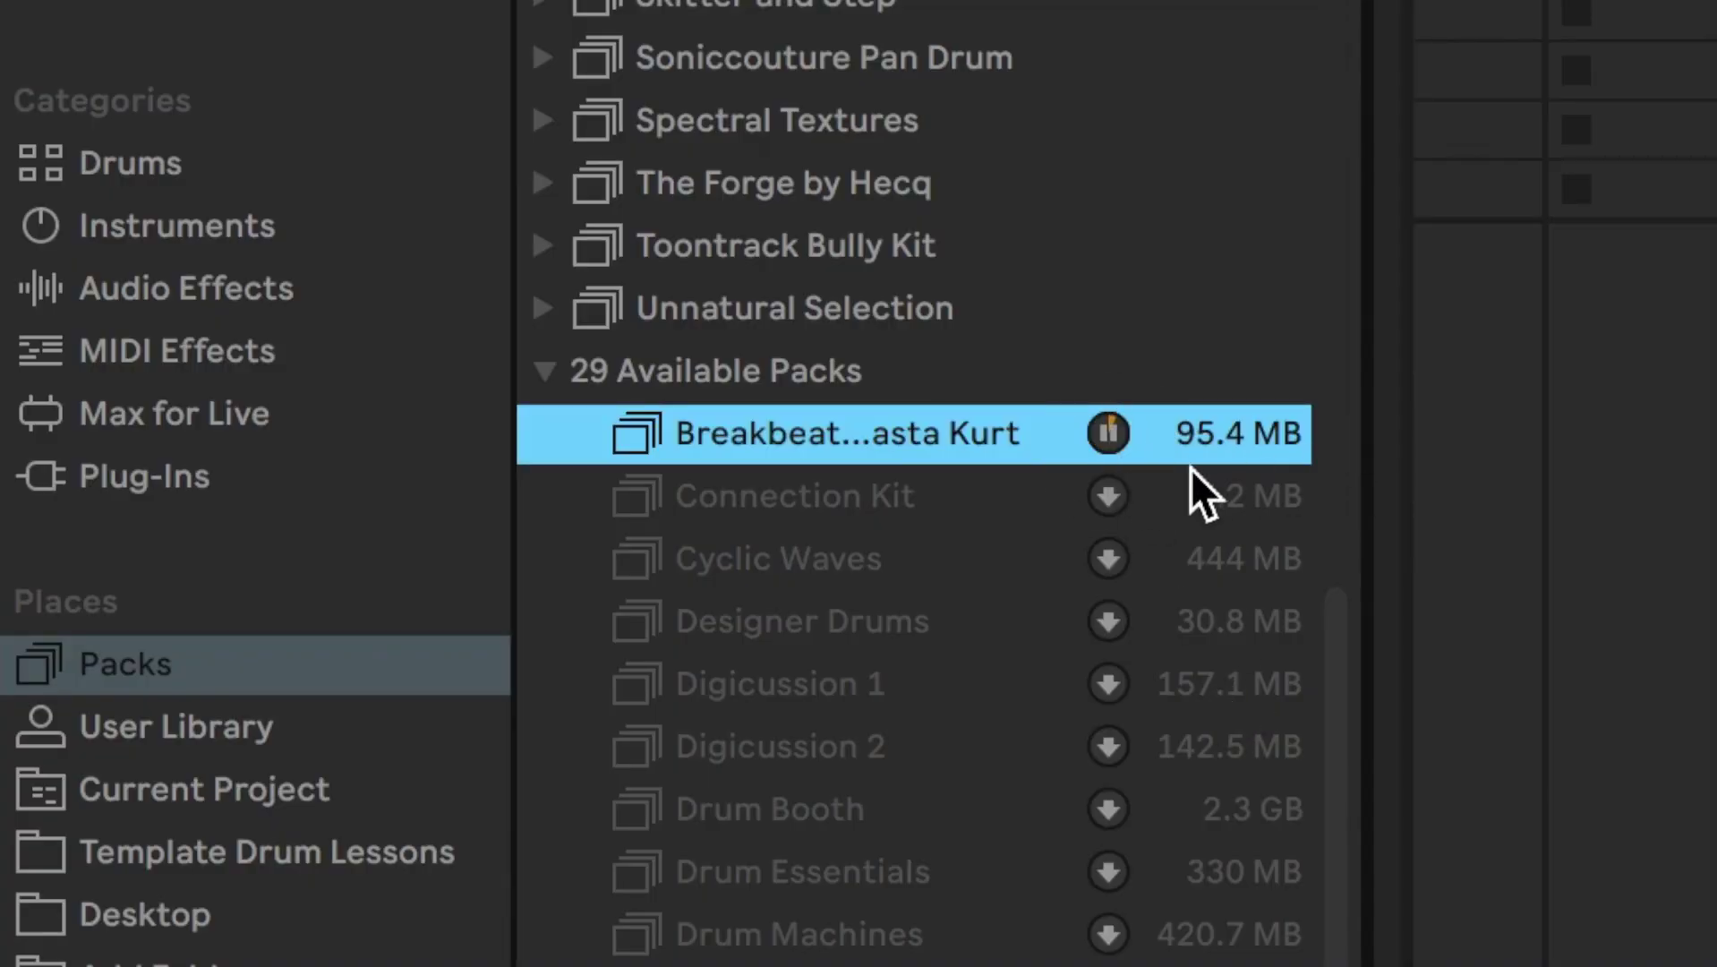
click(1110, 450)
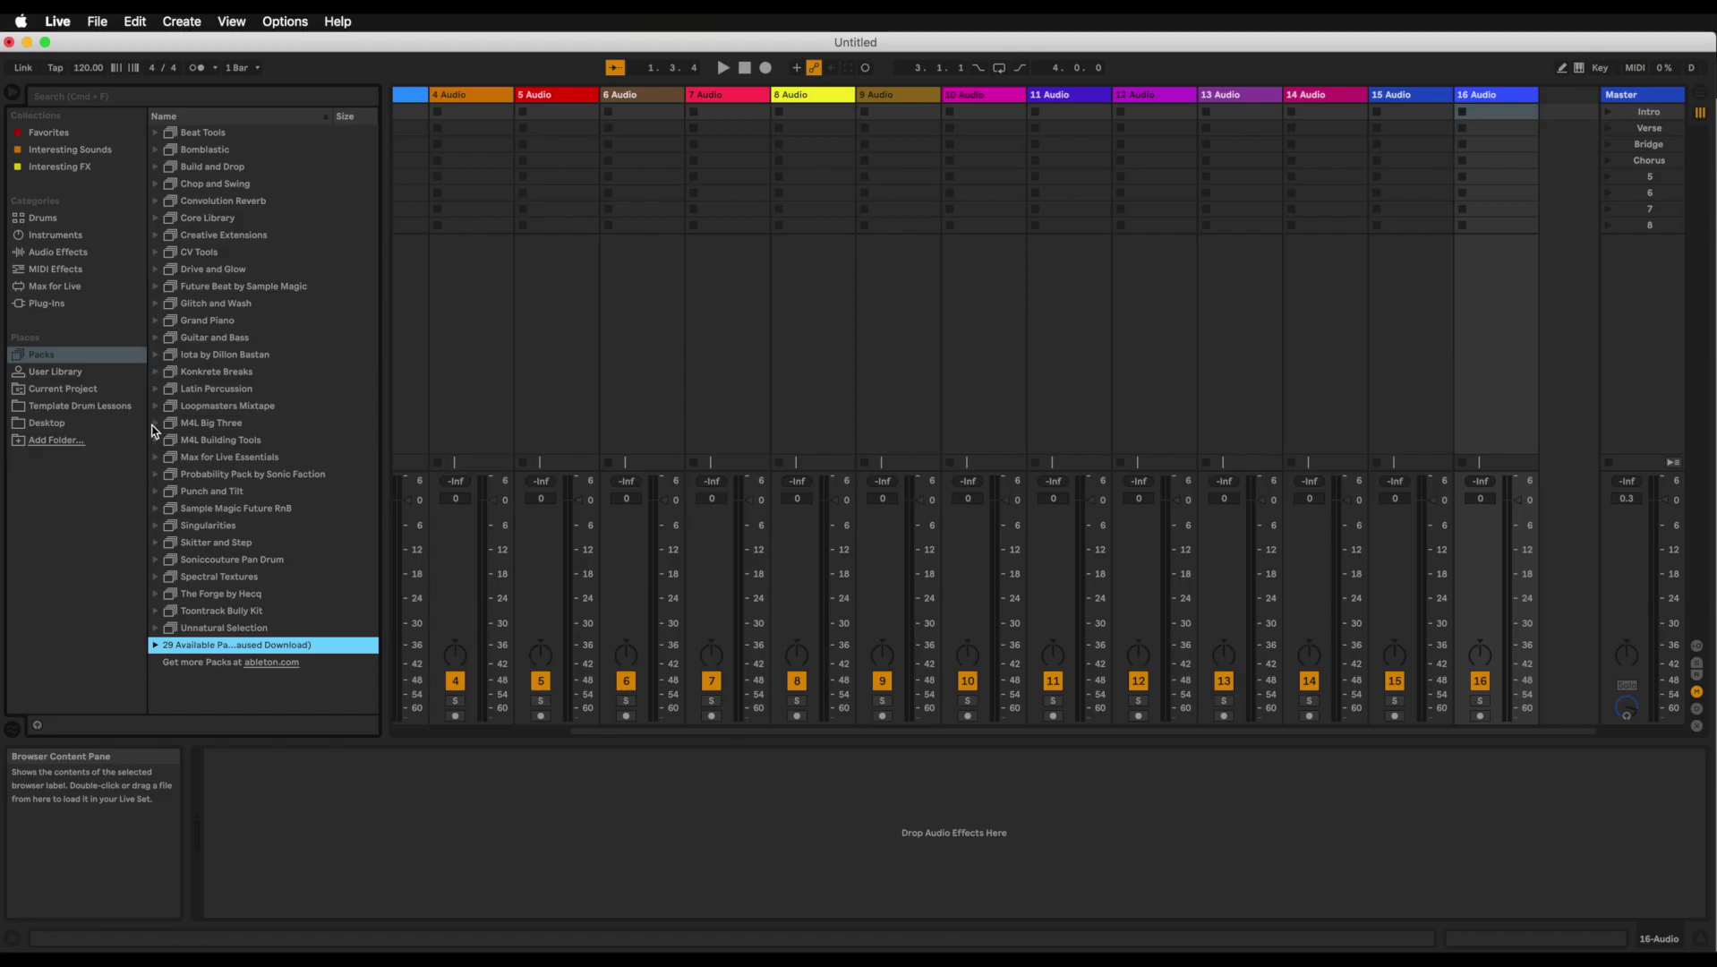
click(155, 372)
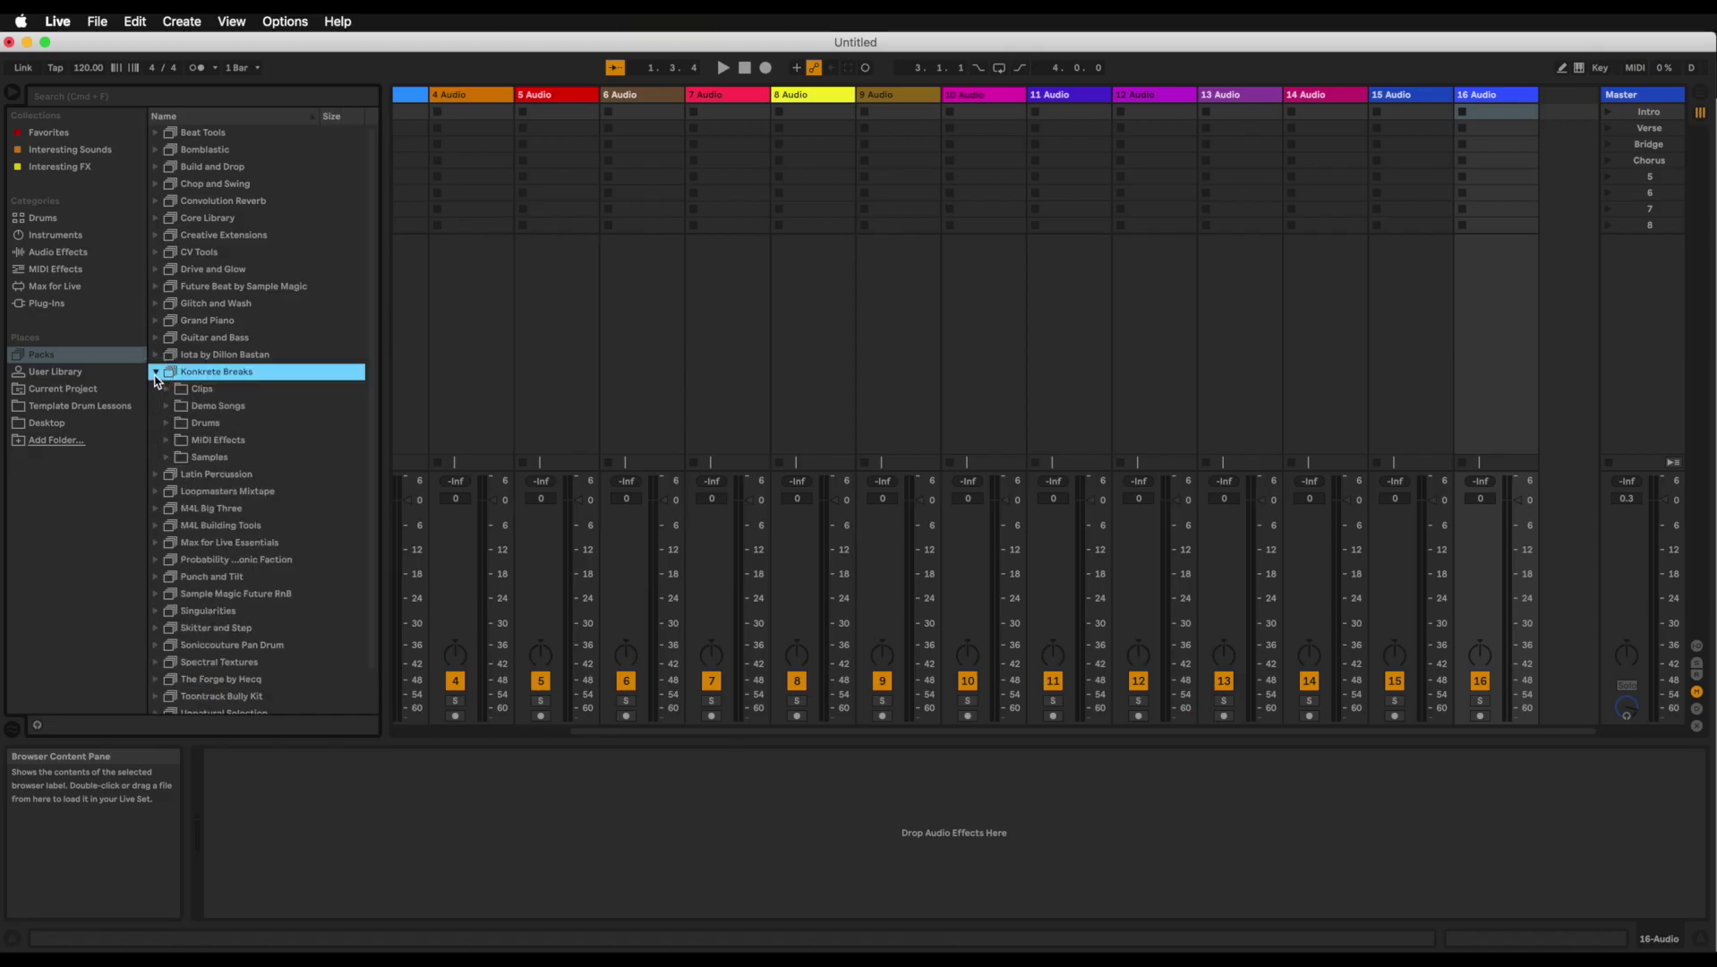
click(167, 422)
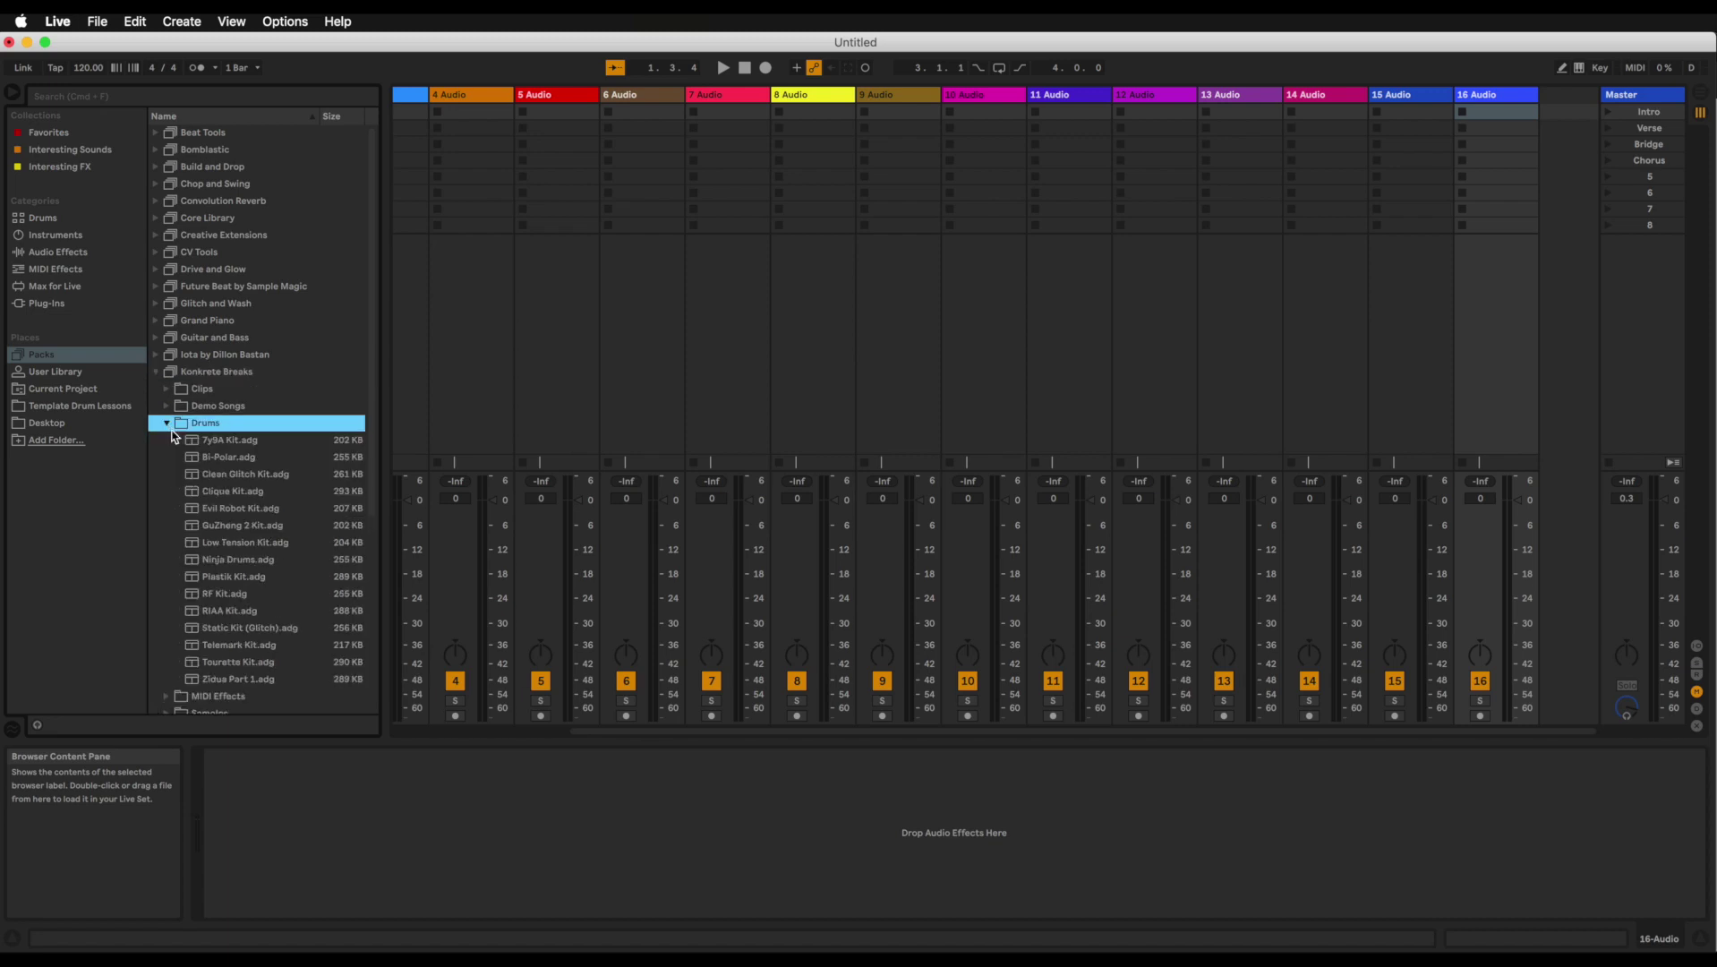
Tag 7y9A Kit.adg into Interesting Sounds and check the collection.
right_click(237, 442)
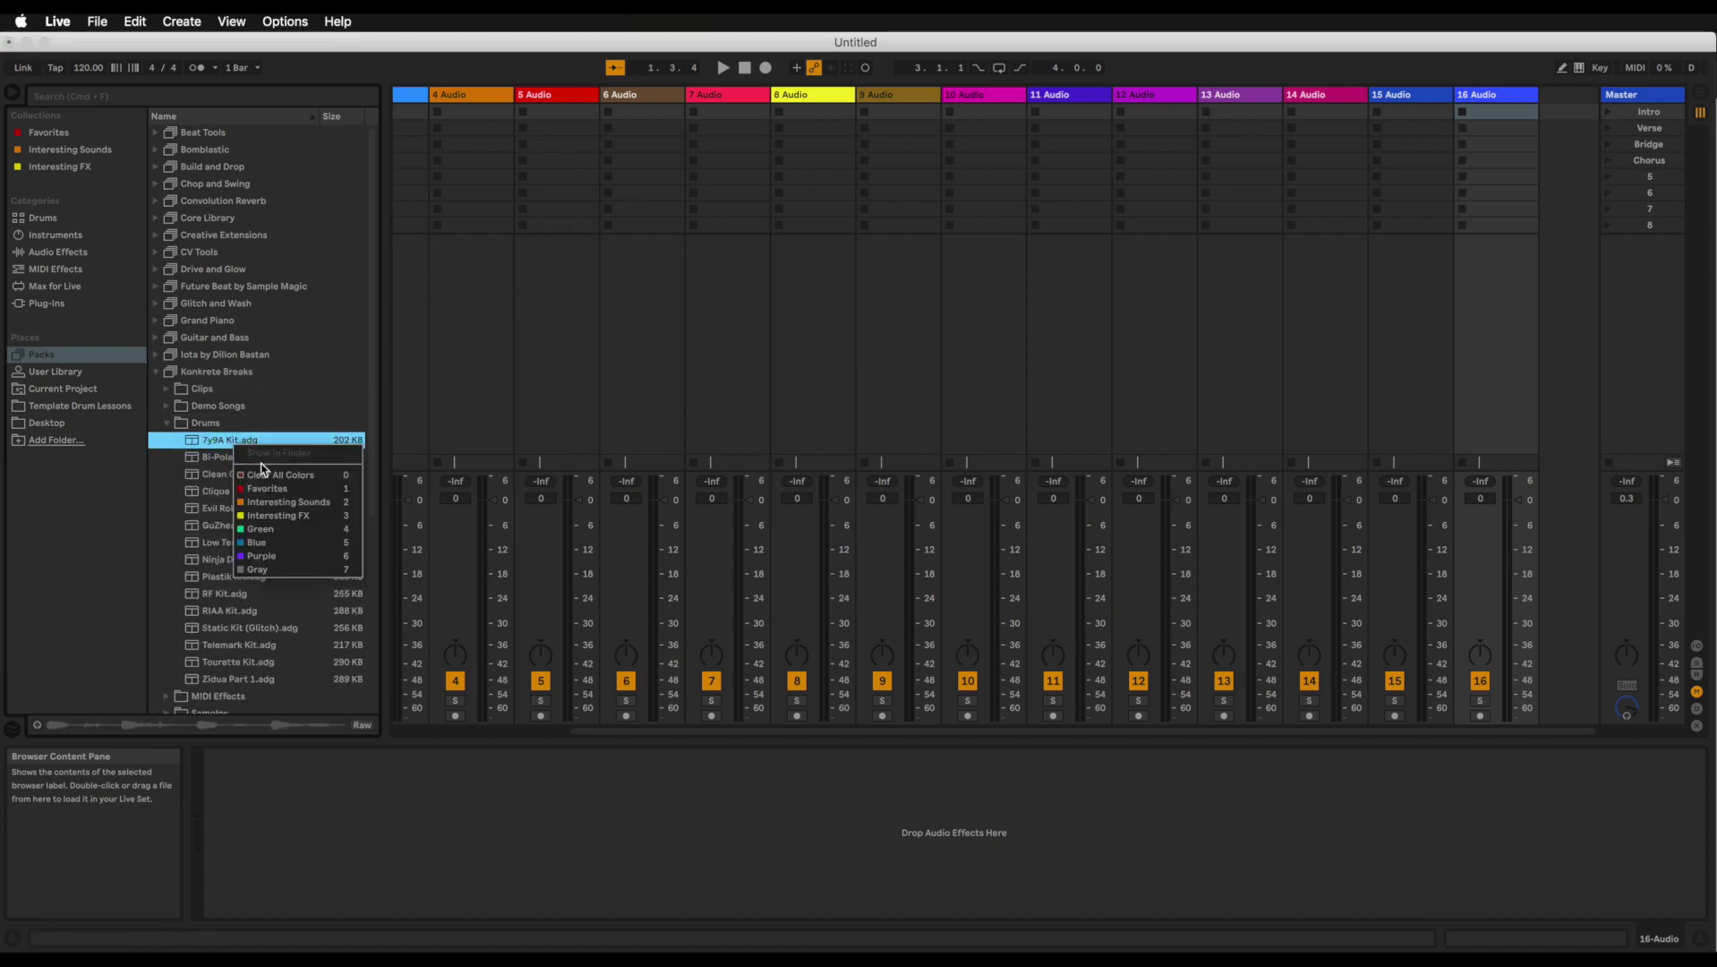
click(270, 505)
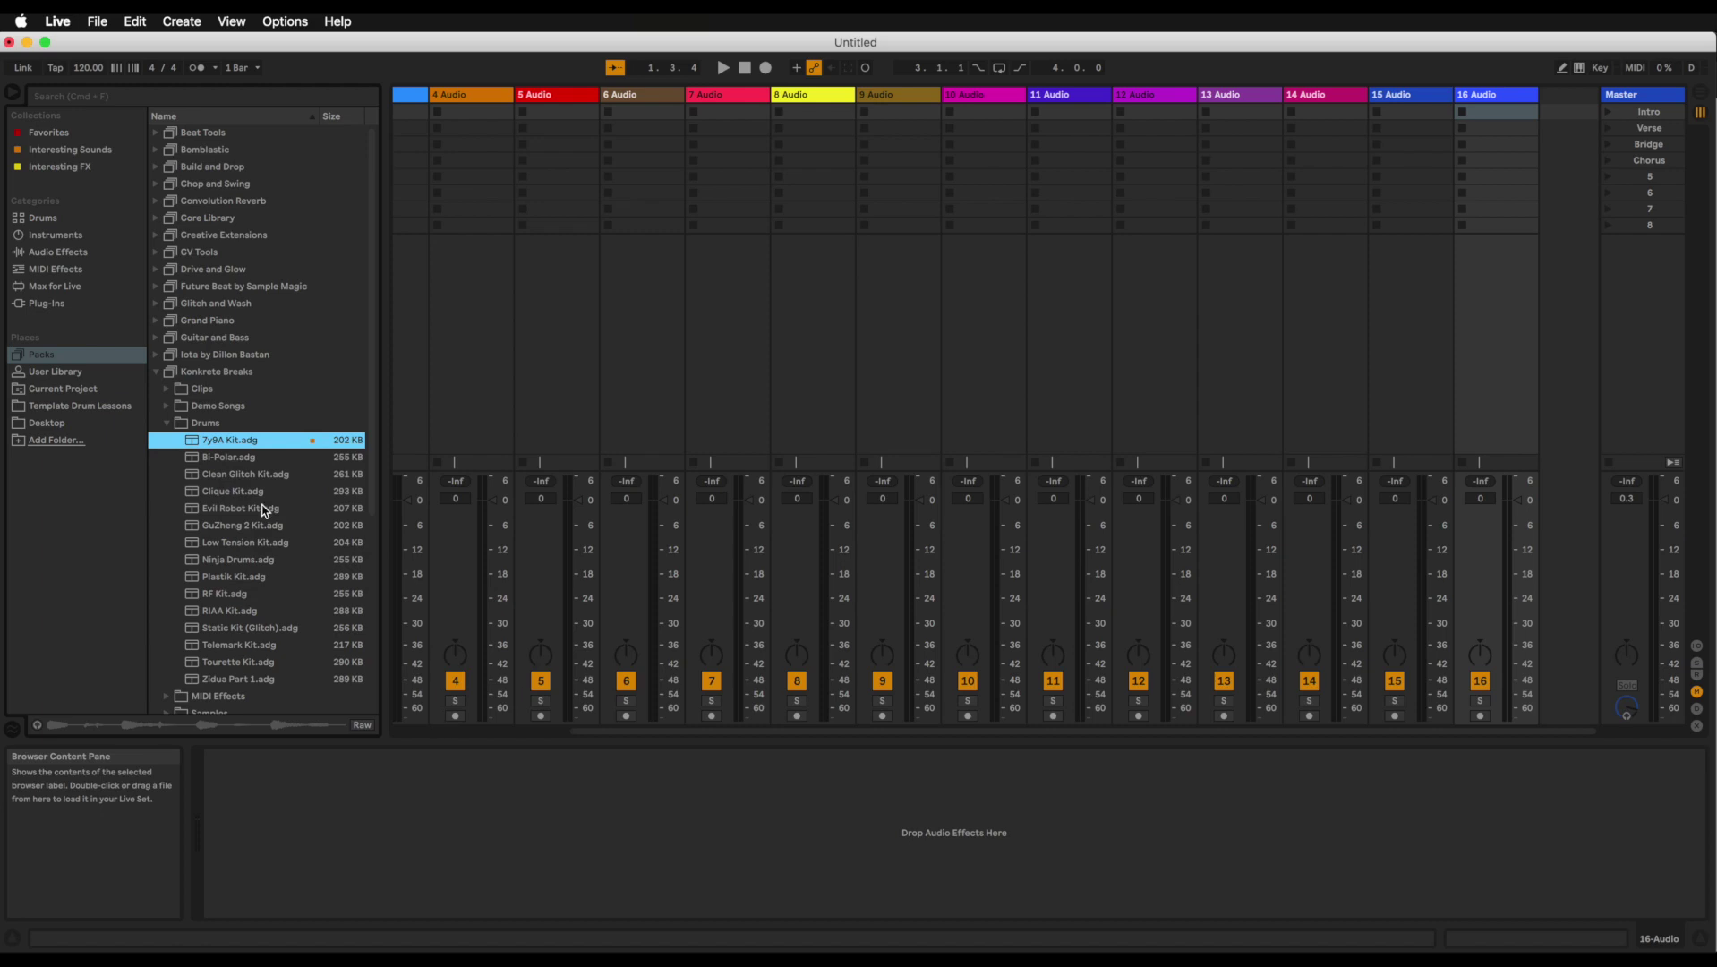
click(72, 149)
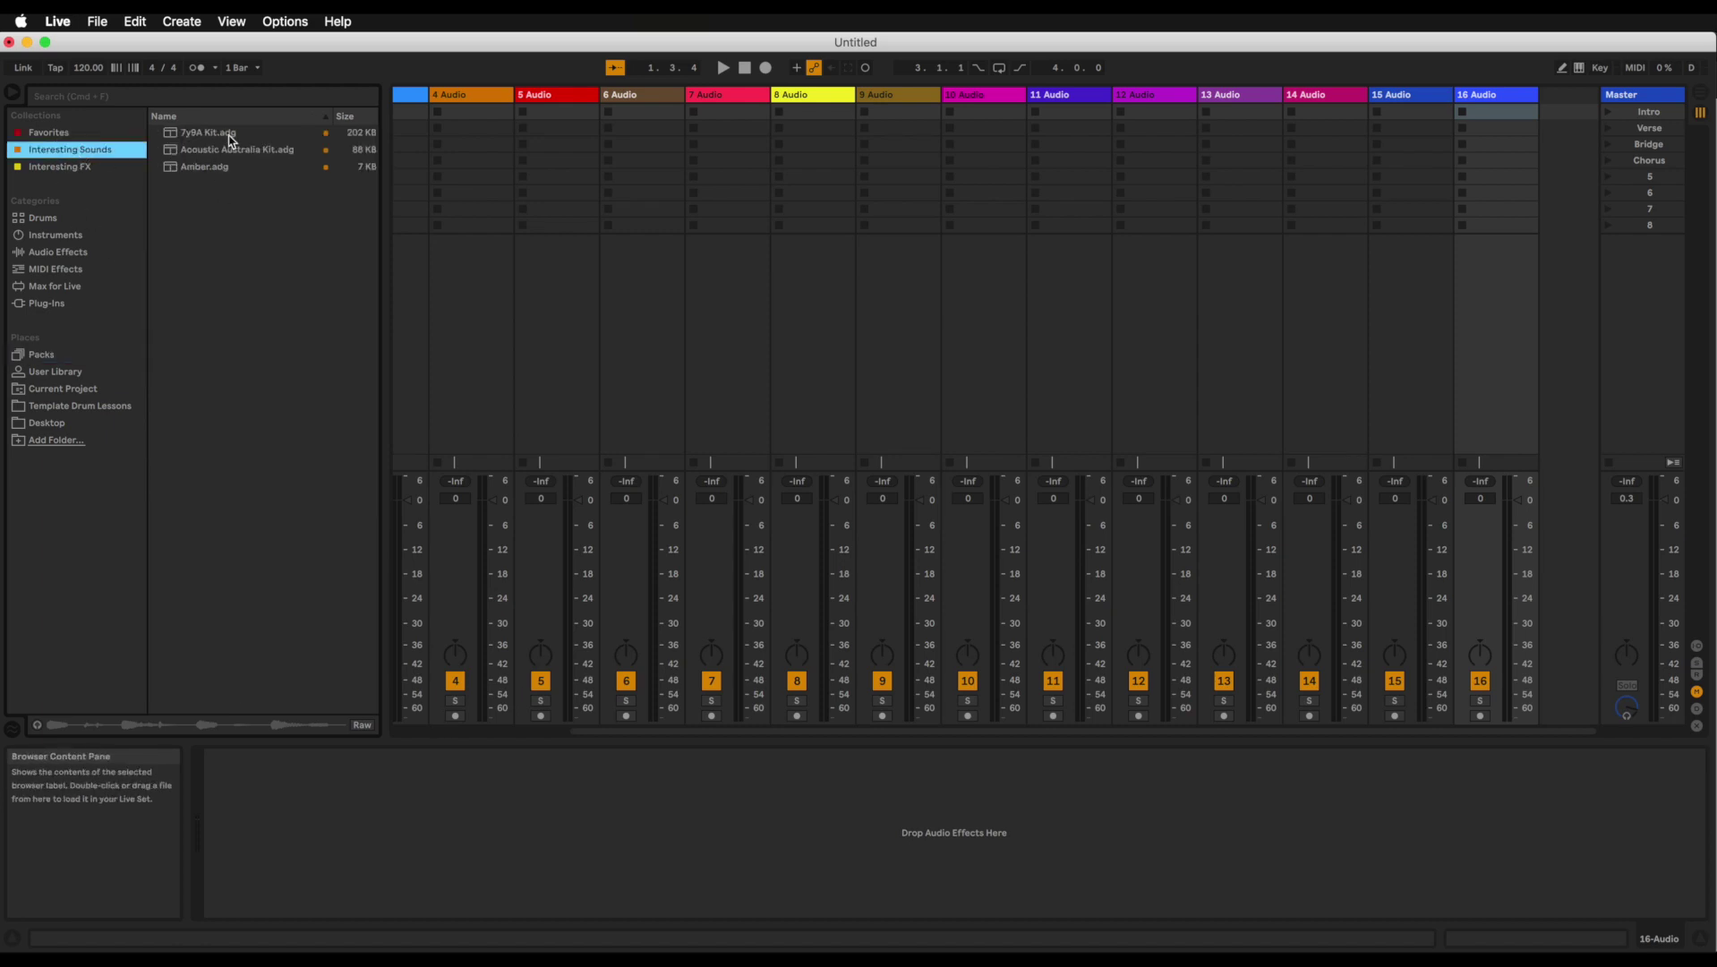
click(59, 371)
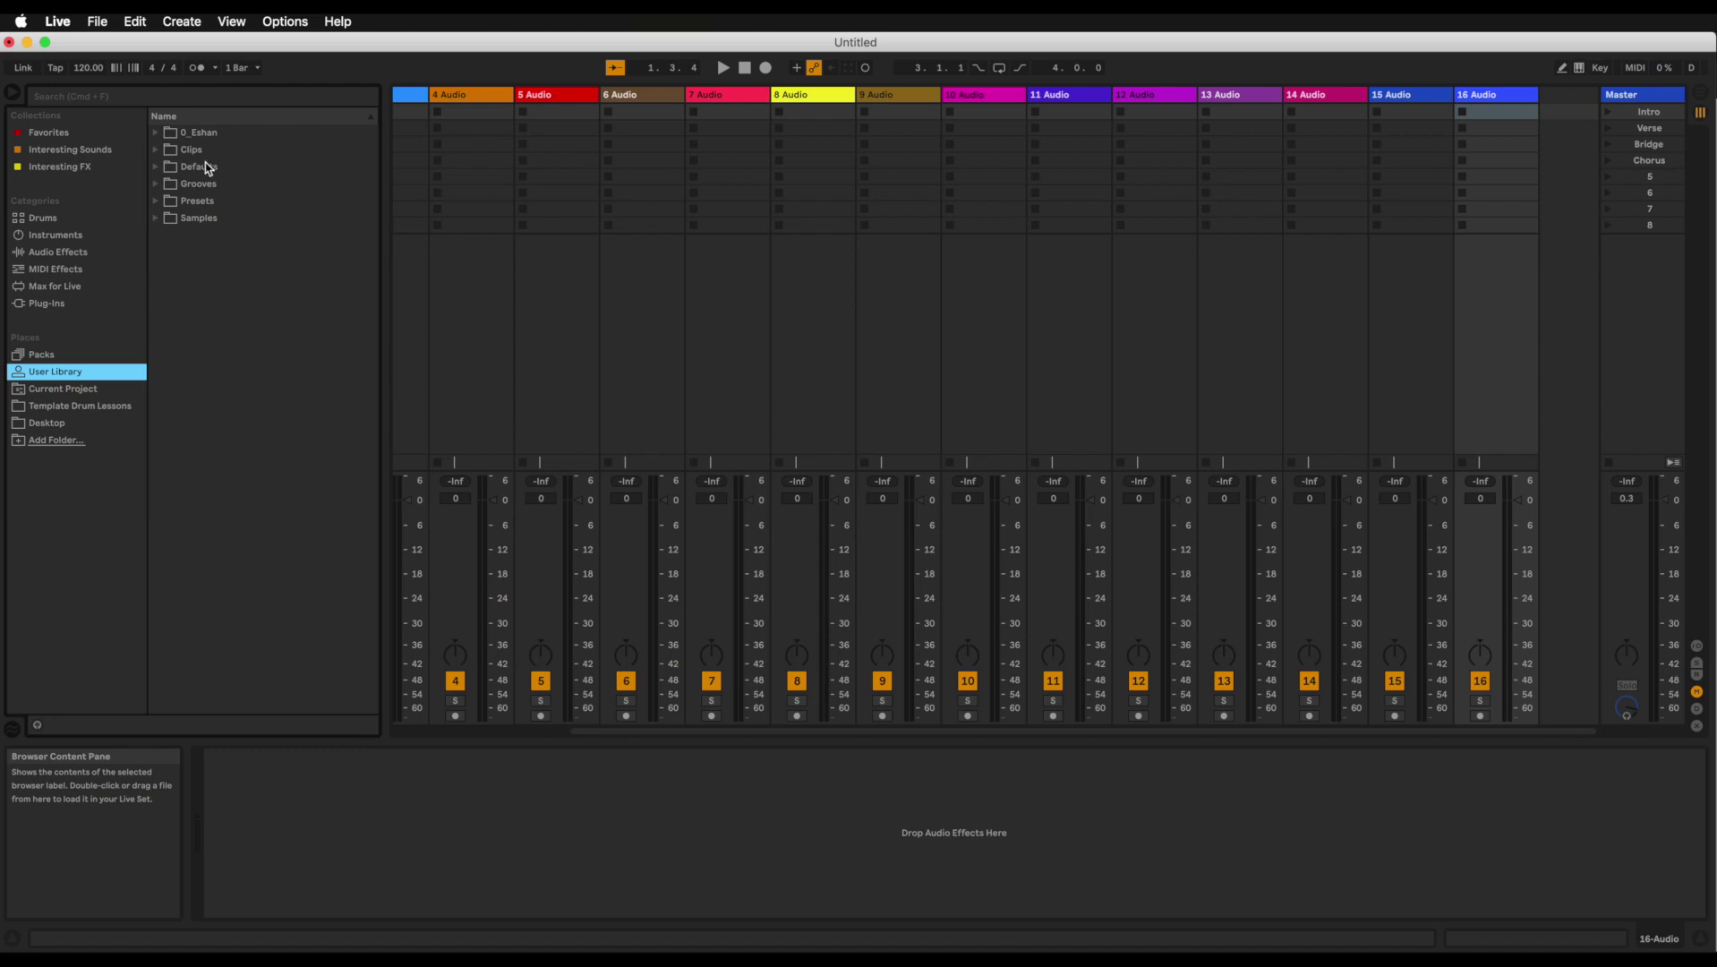
Show the Current Project's contents and bring up the Add Folder dialog.
click(139, 389)
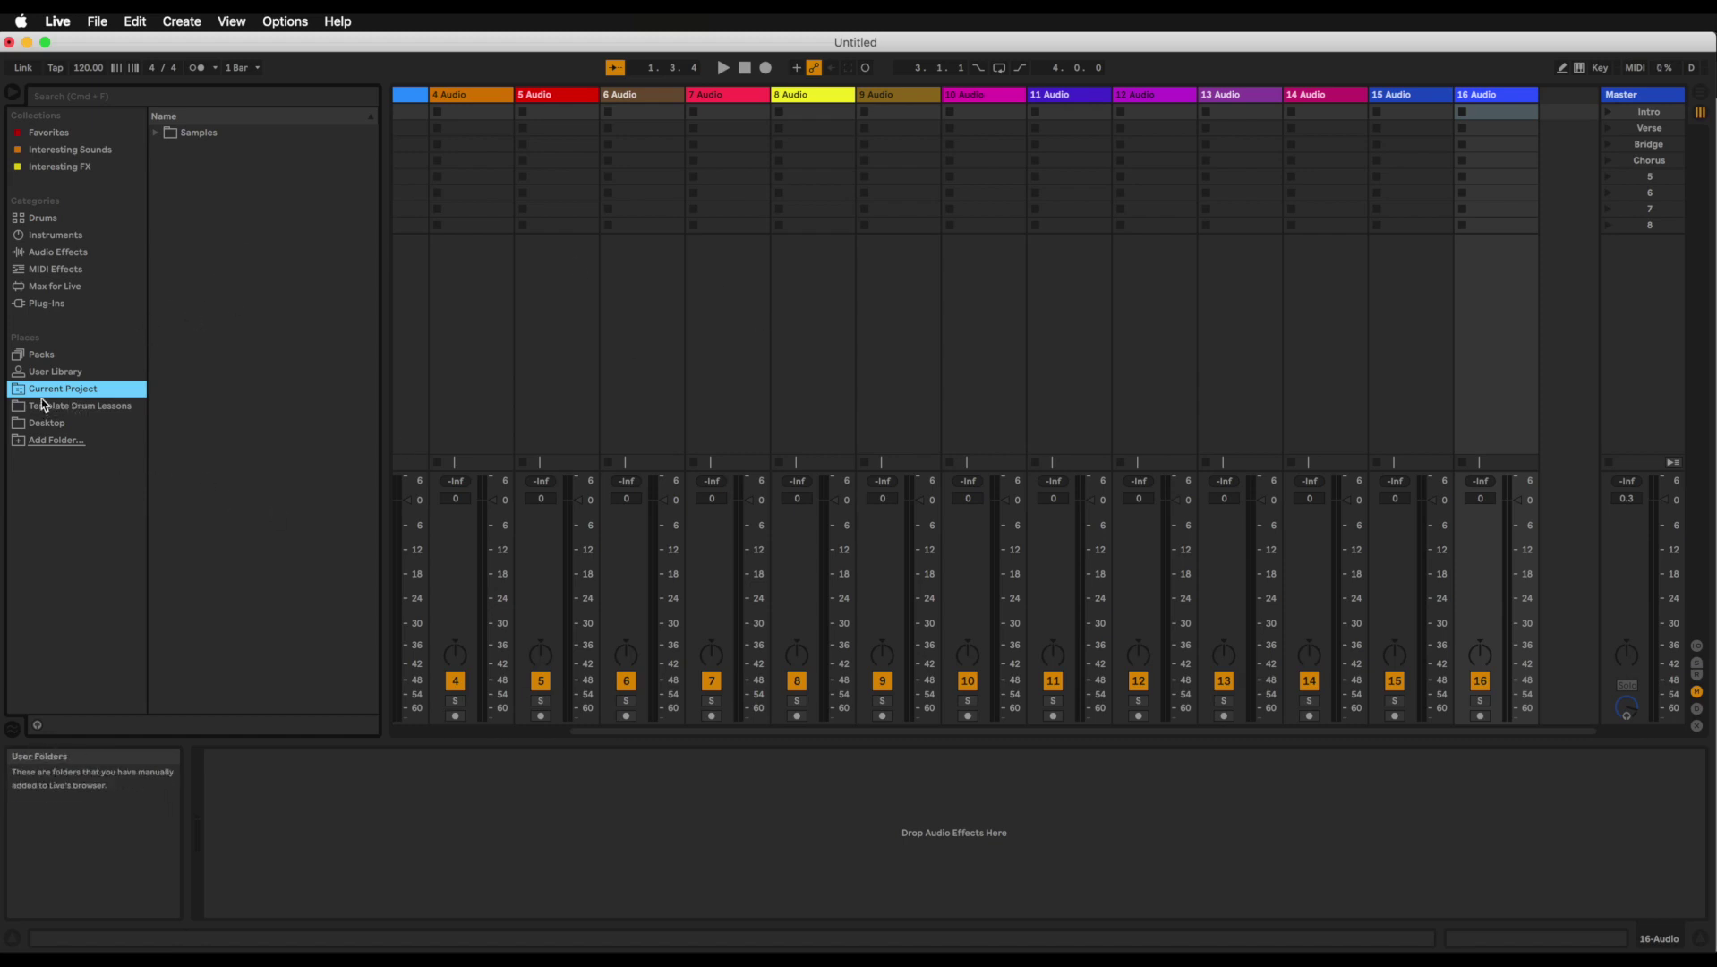
click(55, 444)
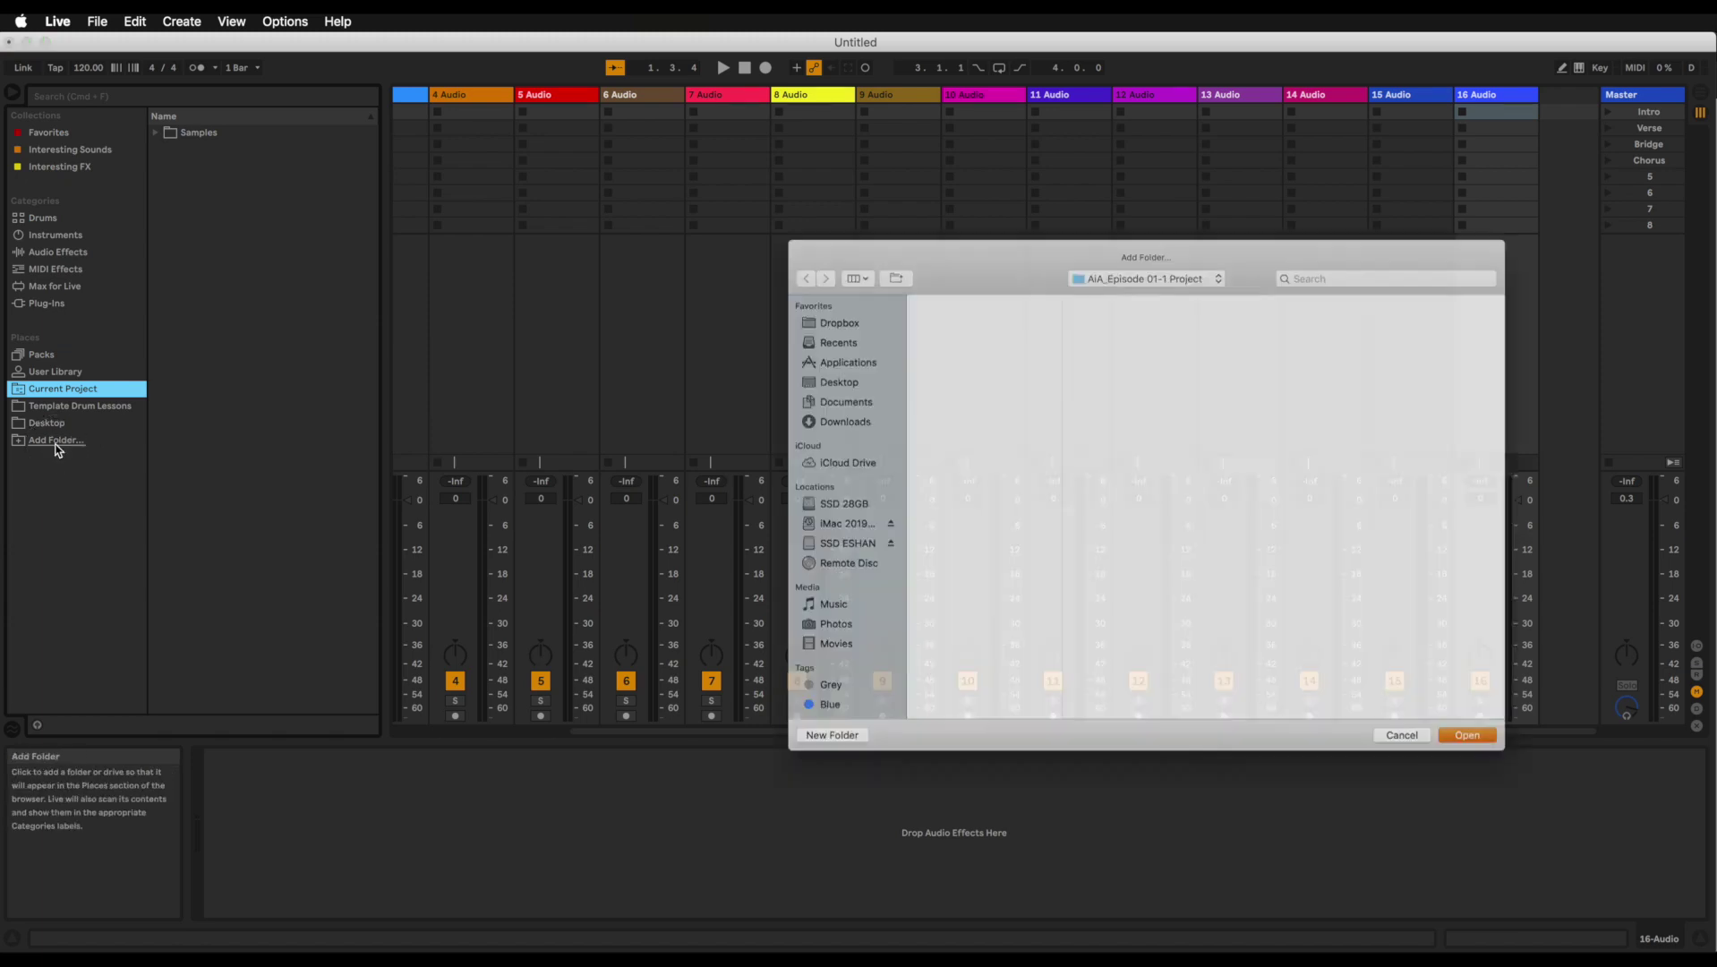